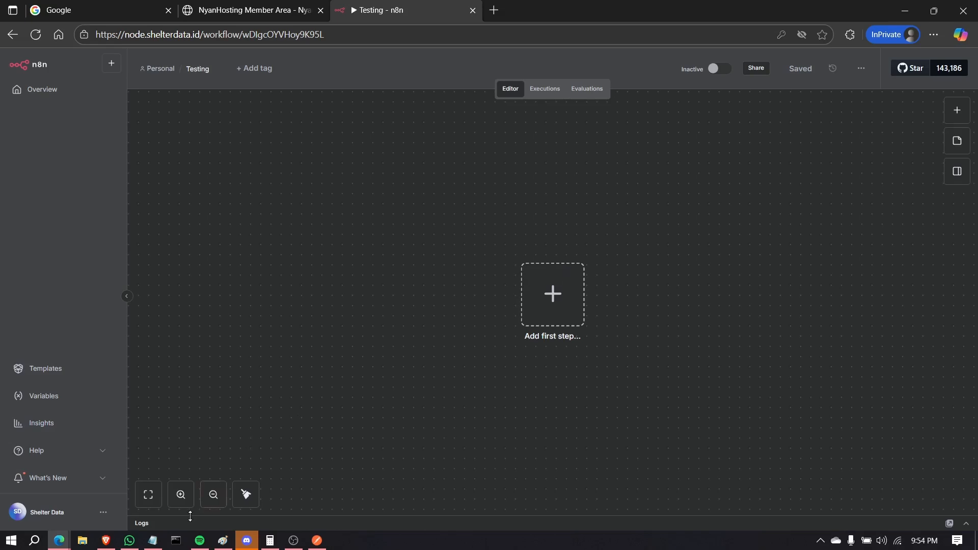
Bring up the Notepad requirements list and highlight the 'N8N (tutorial next video)' item.
left_click(161, 540)
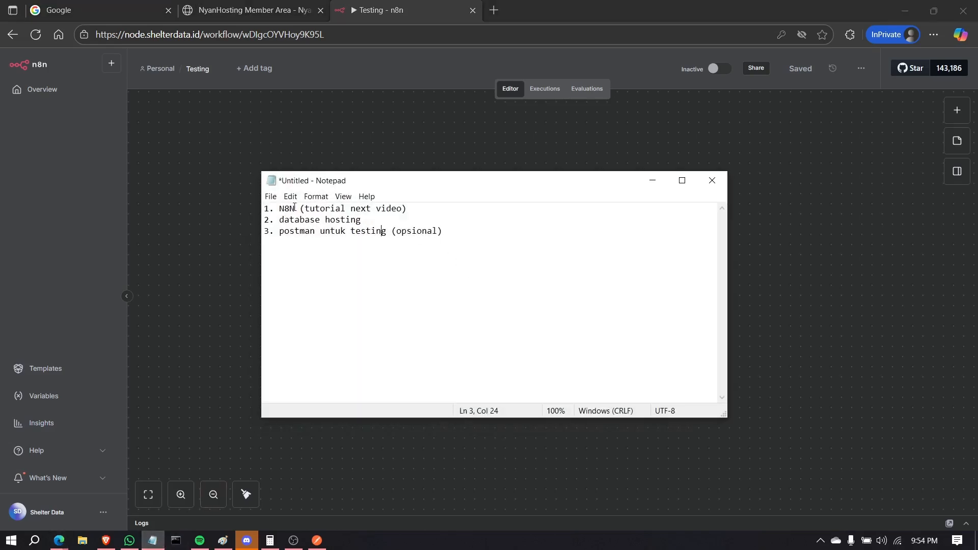
left_click_drag(297, 208, 264, 209)
left_click(340, 250)
left_click_drag(297, 209, 264, 208)
left_click(337, 259)
left_click_drag(295, 208, 234, 219)
left_click(457, 260)
Highlight the database hosting and optional Postman testing items in the notes.
left_click(341, 245)
left_click(289, 209)
left_click_drag(281, 232, 452, 232)
left_click(451, 232)
Add a Webhook trigger as the first step of the Testing workflow.
left_click(201, 227)
left_click(553, 301)
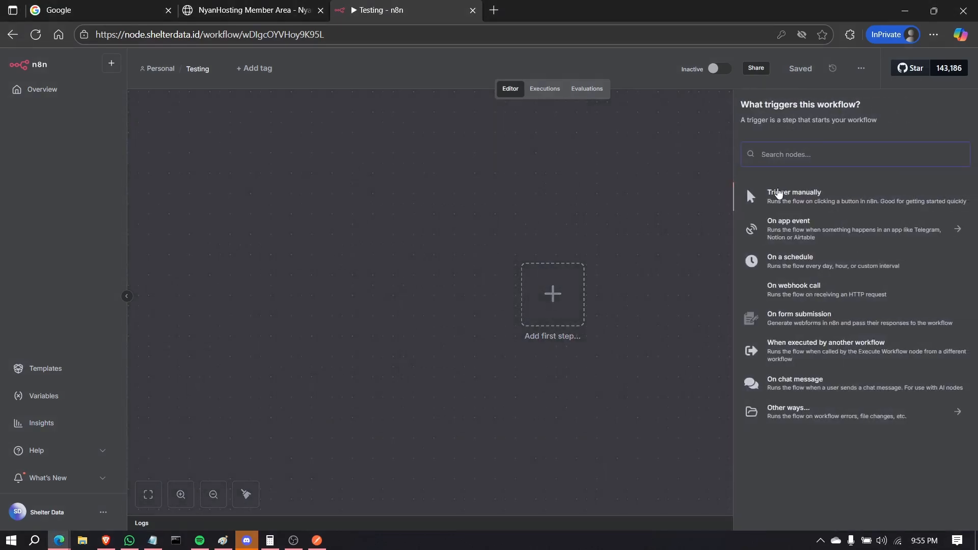
type("webh")
left_click(778, 193)
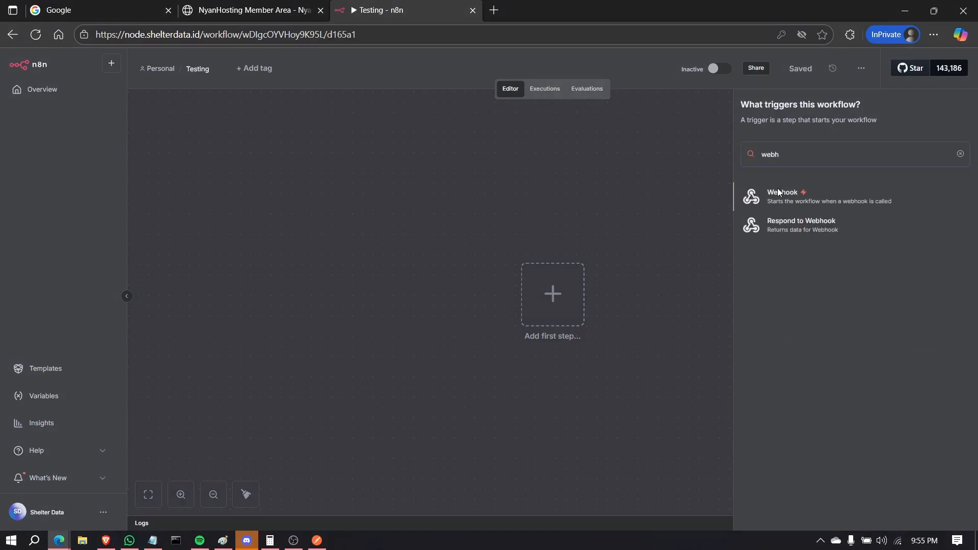
Set the Webhook path to kirim/data and its HTTP method to POST.
left_click_drag(437, 249, 212, 253)
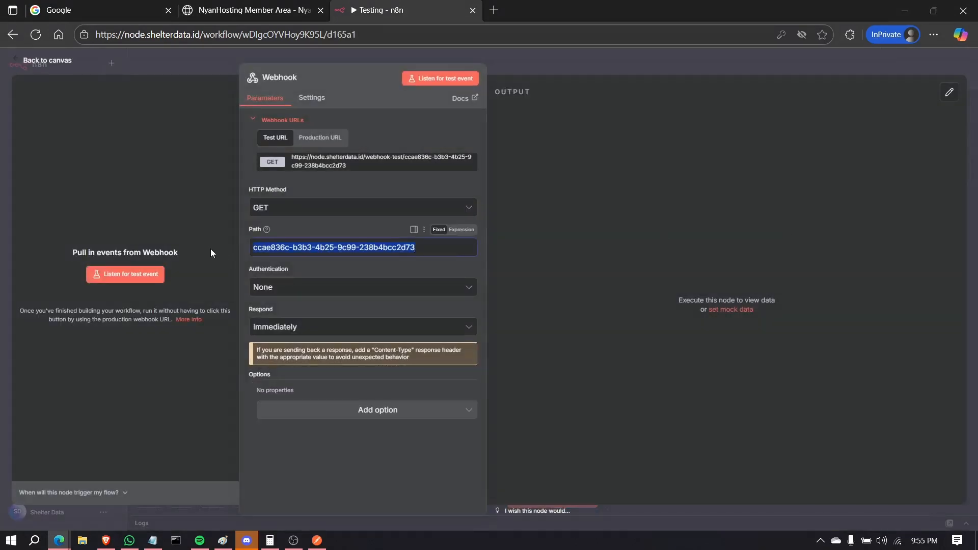
key("BackSpace")
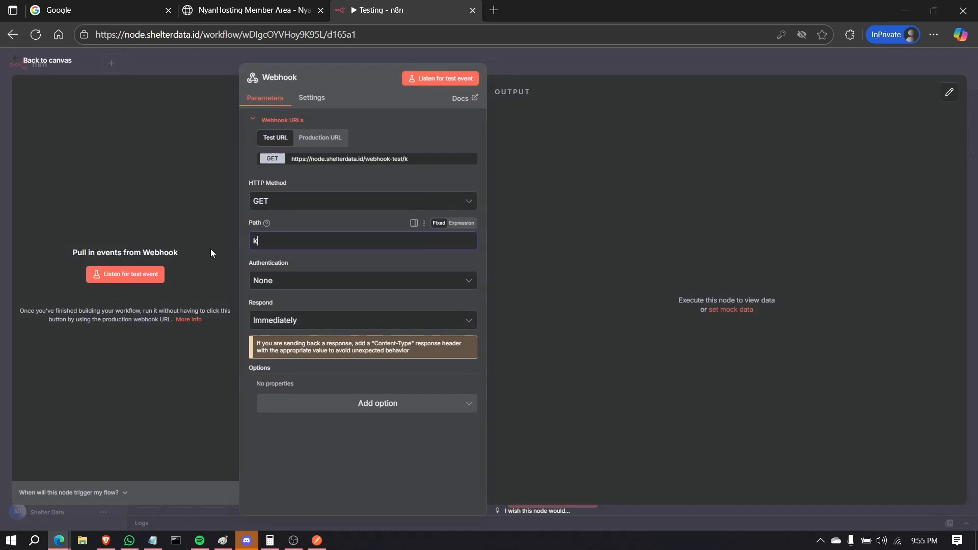
type("kirim/data")
left_click(278, 206)
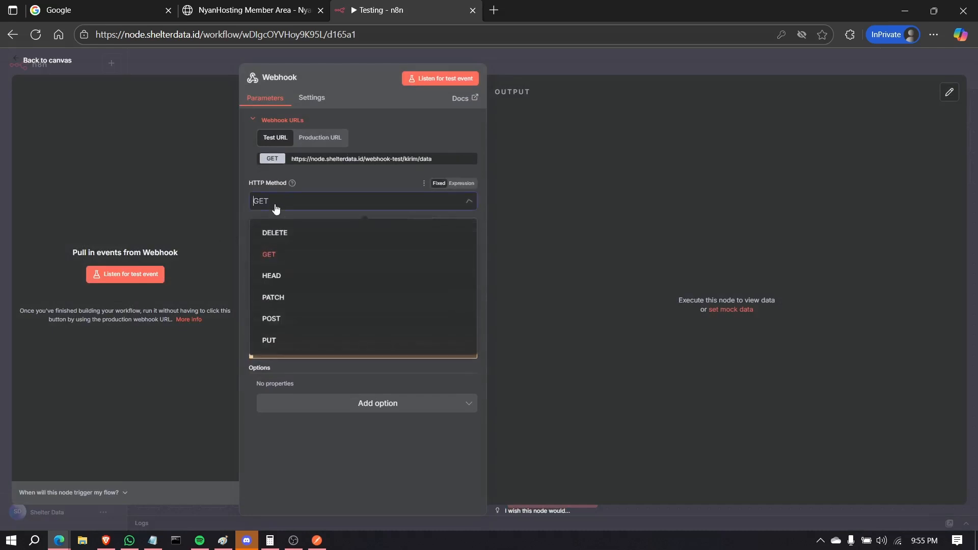
left_click(297, 319)
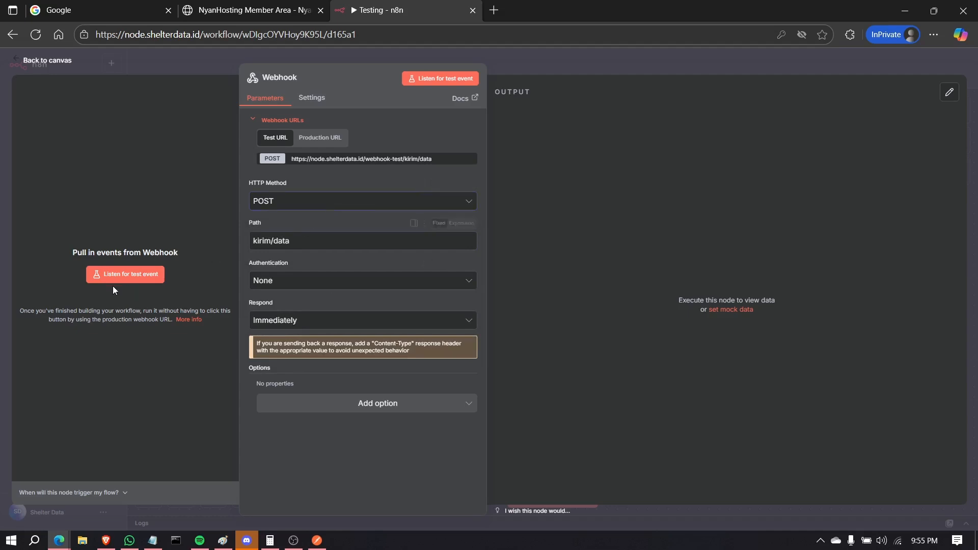
Copy n8n's test webhook URL into the URL of Postman's untitled POST request.
left_click(316, 541)
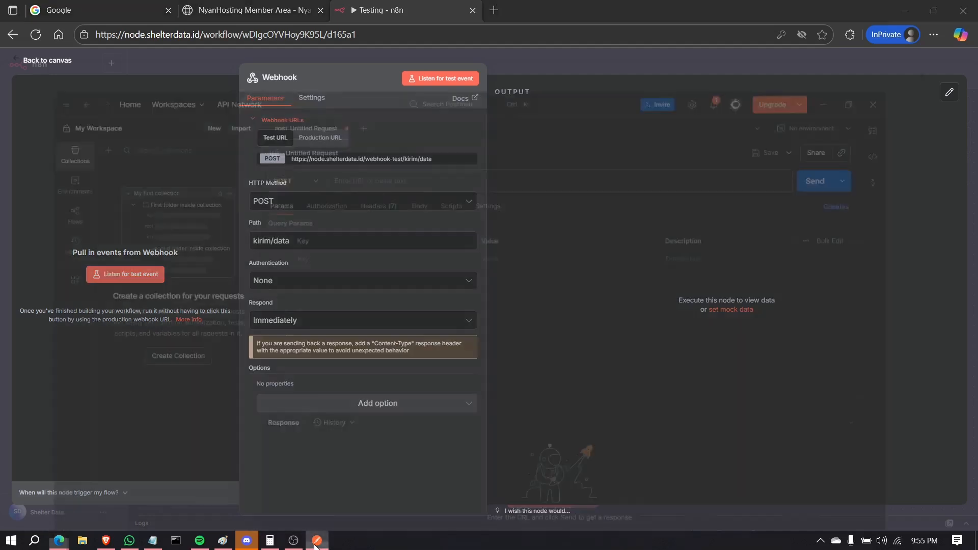
key("alt+Tab")
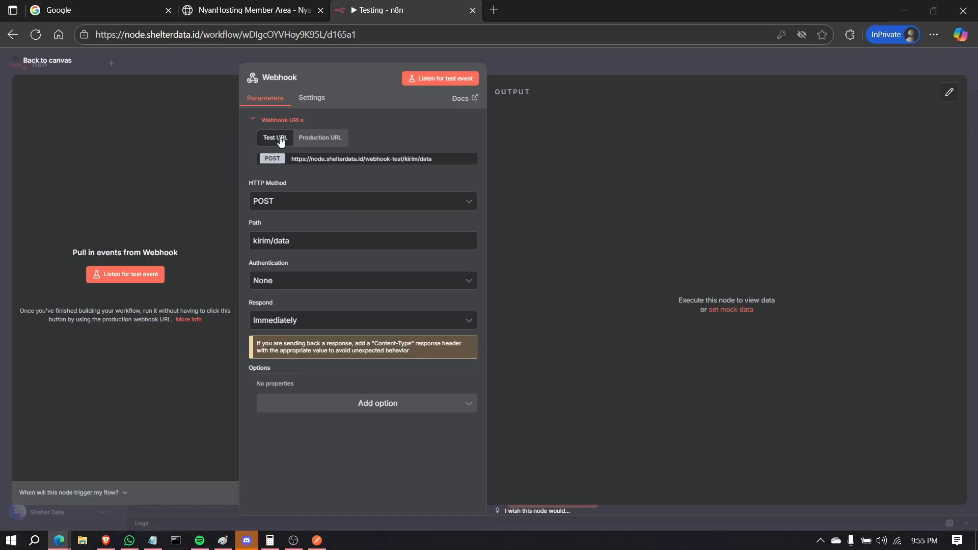
left_click(370, 160)
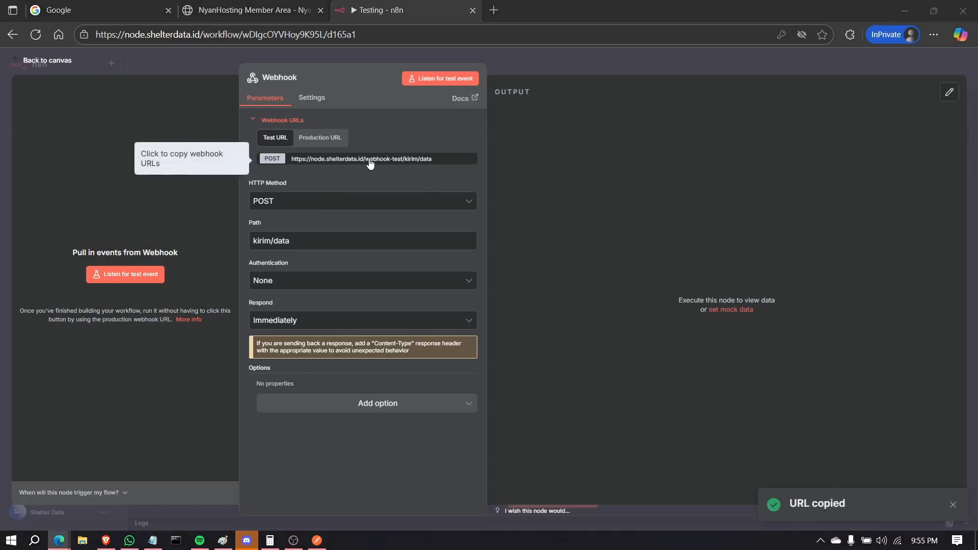
key("alt+Tab")
left_click(387, 99)
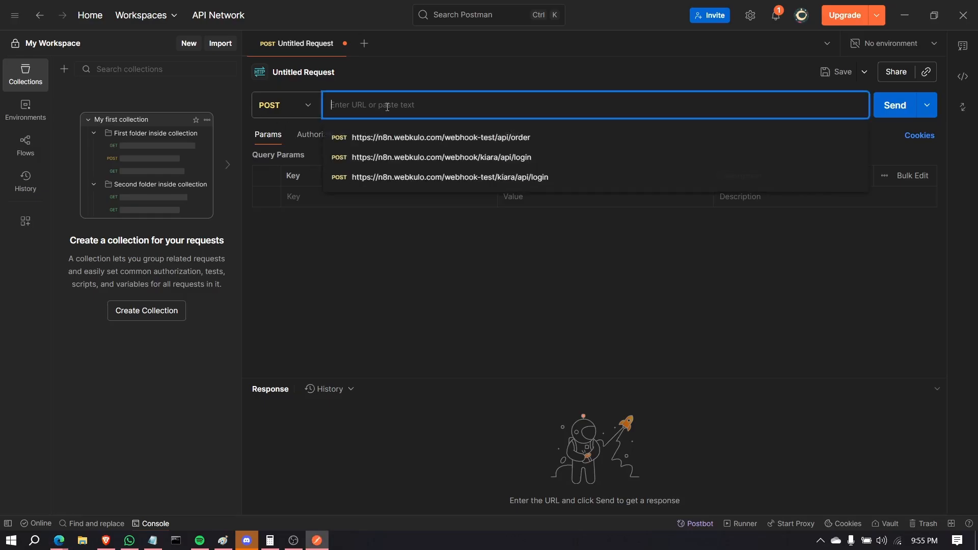
key("ctrl+v")
Set the Postman request body type to raw JSON.
left_click(427, 141)
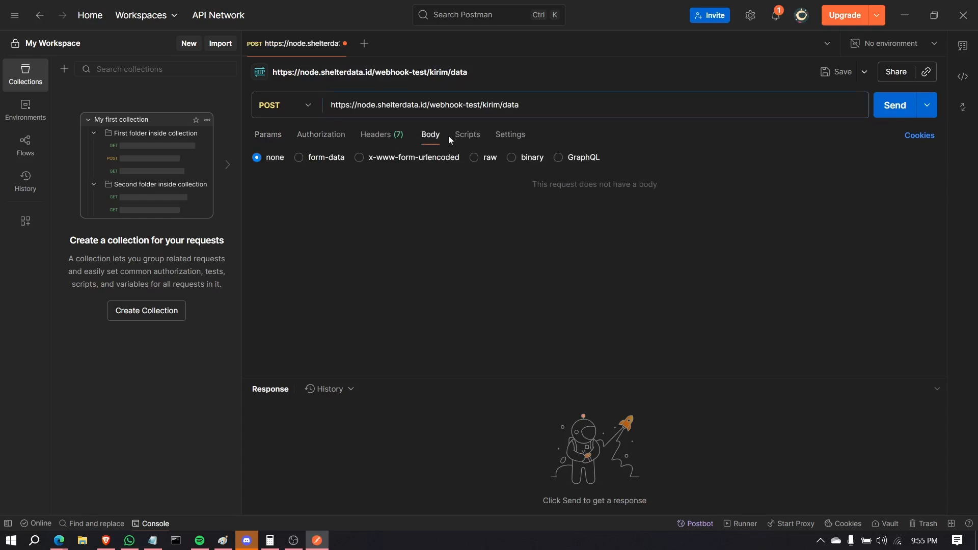
left_click(490, 158)
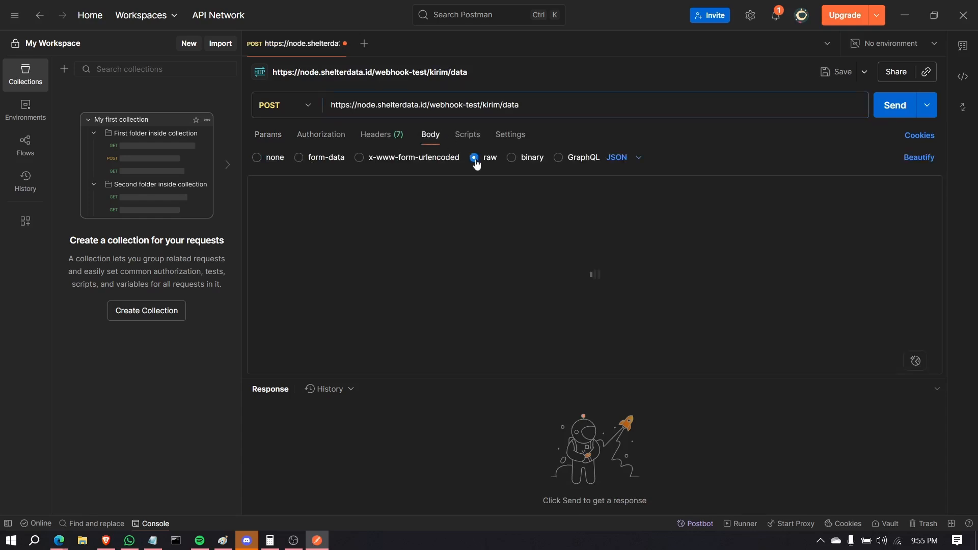
left_click(409, 205)
key("alt+Tab")
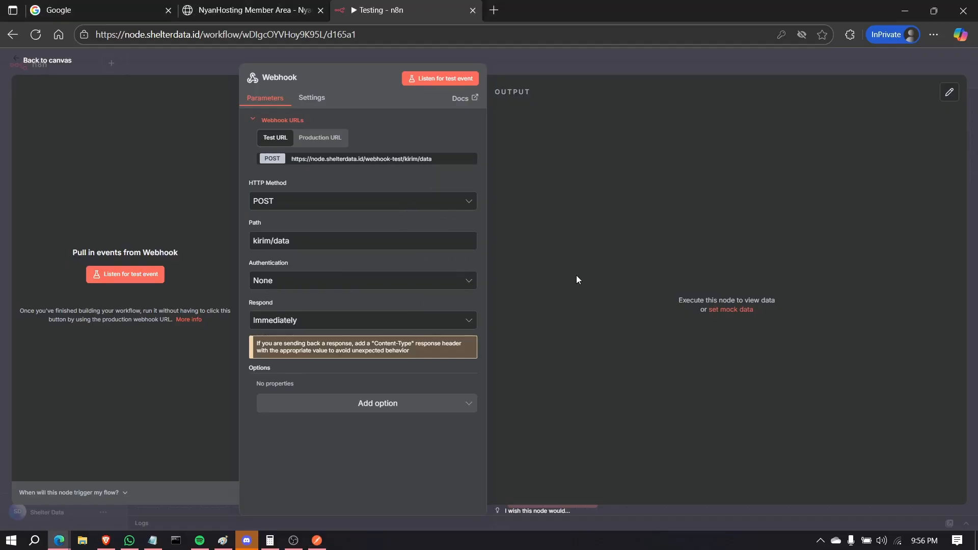
key("alt+Tab")
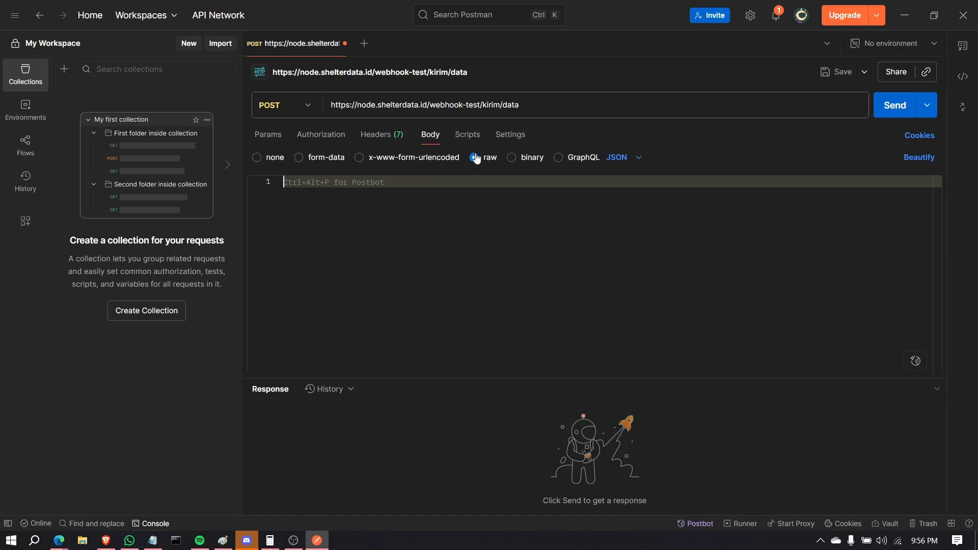
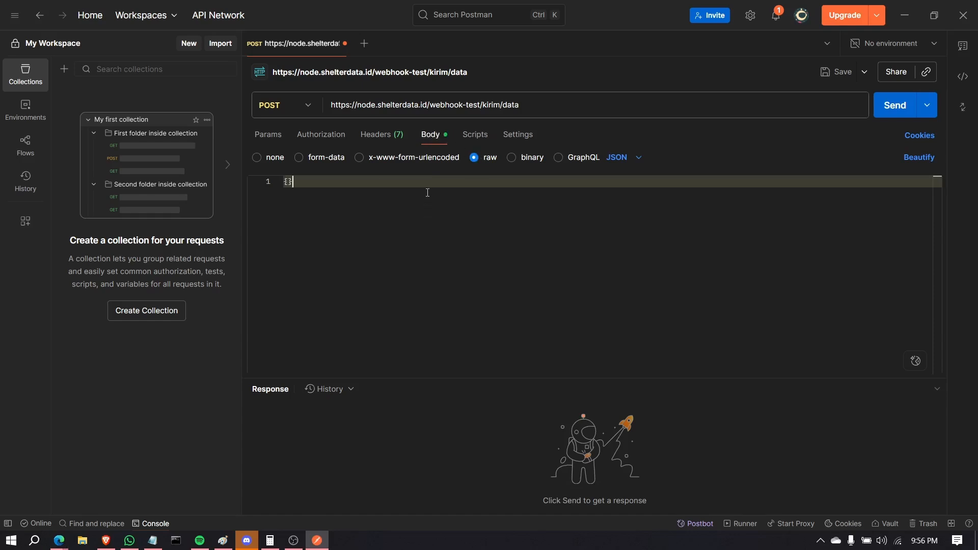
Write the JSON body with name "sser testing" and a password field.
key("Return")
key("Return")
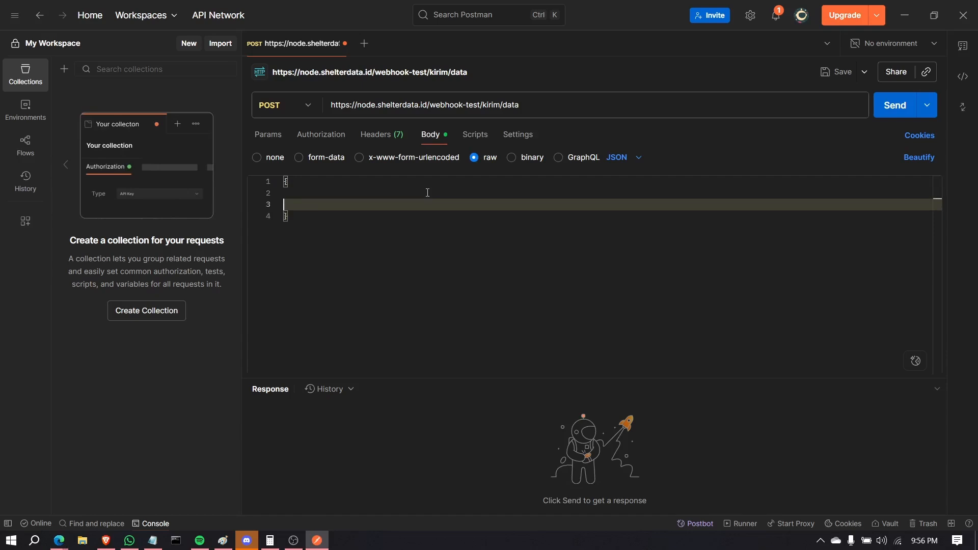
key("BackSpace")
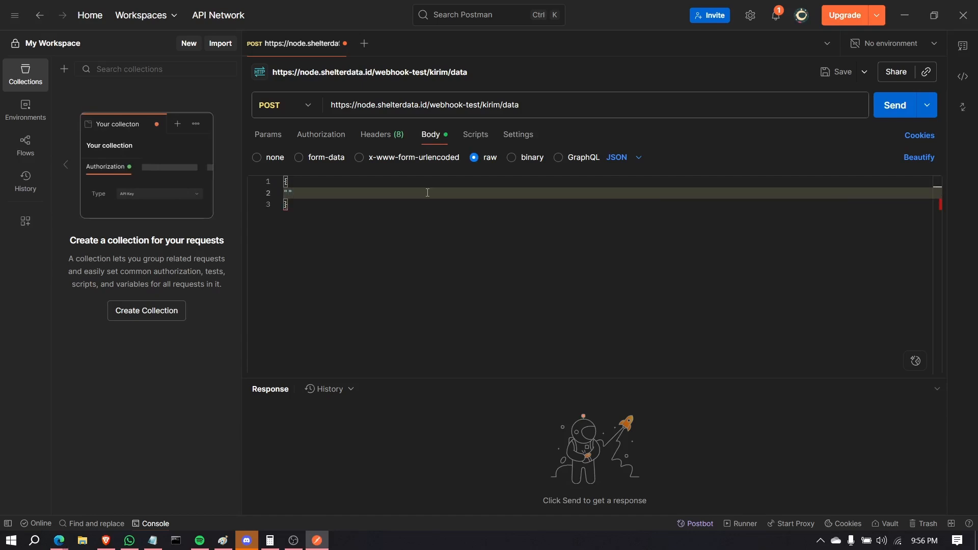
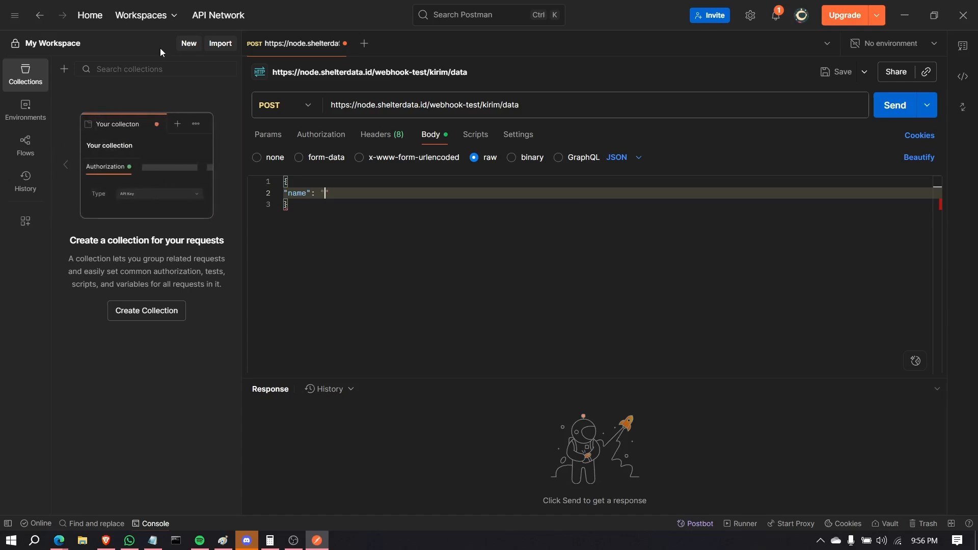
key("Return")
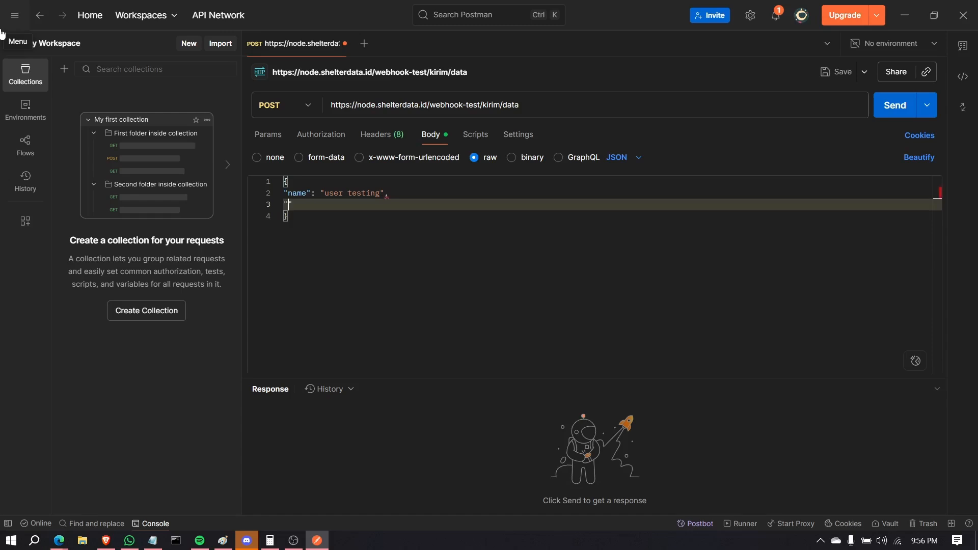
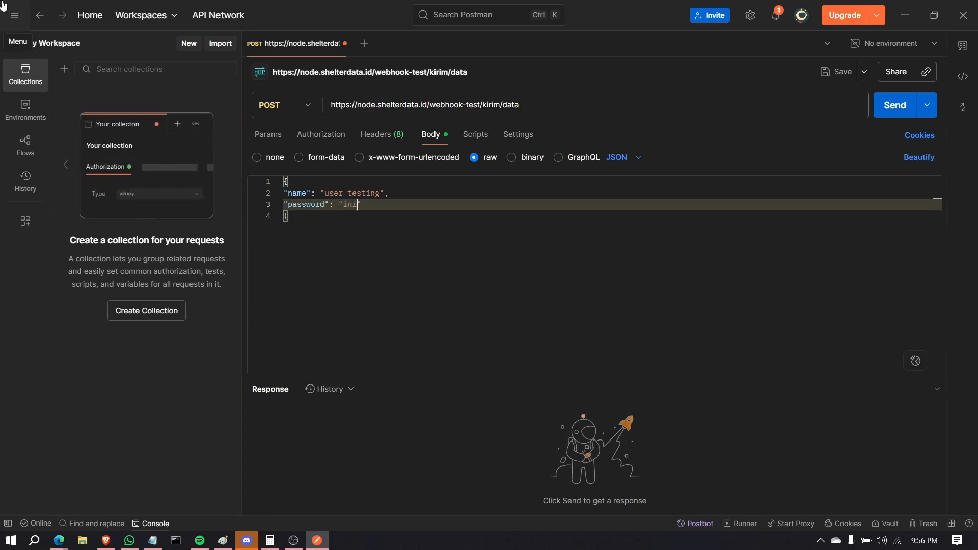
left_click(357, 248)
key("ctrl+a")
left_click(356, 246)
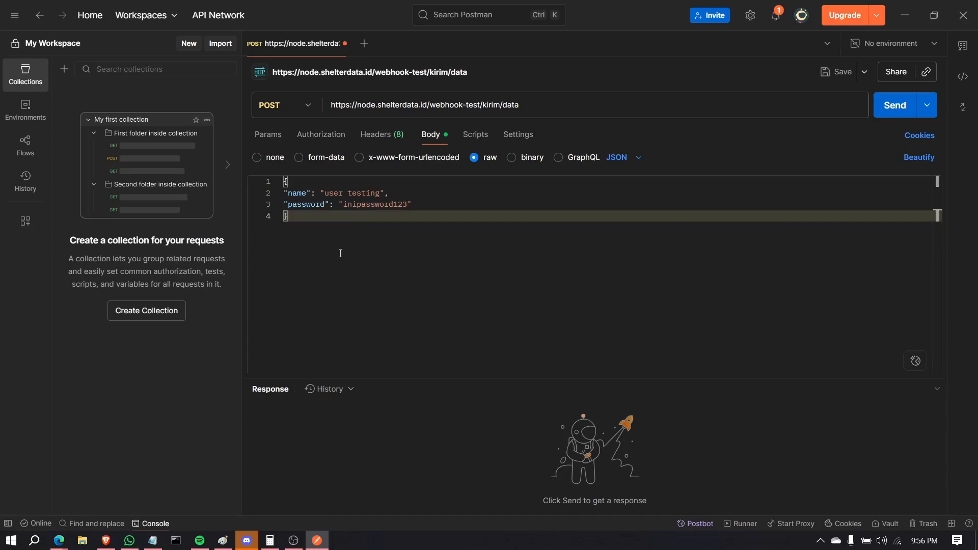
key("alt+Tab")
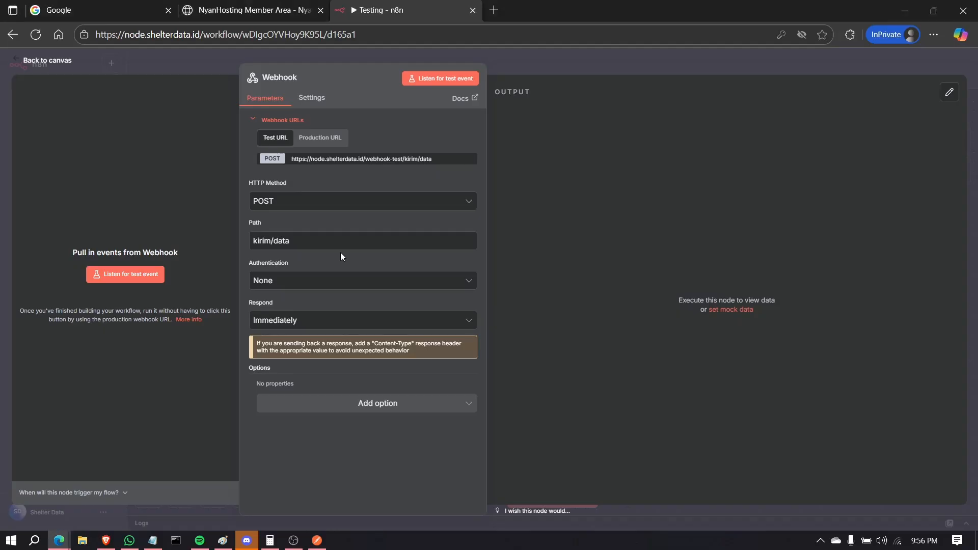
Listen for a test event, send the Postman request, and view the received item as a schema.
left_click(140, 279)
key("alt+Tab")
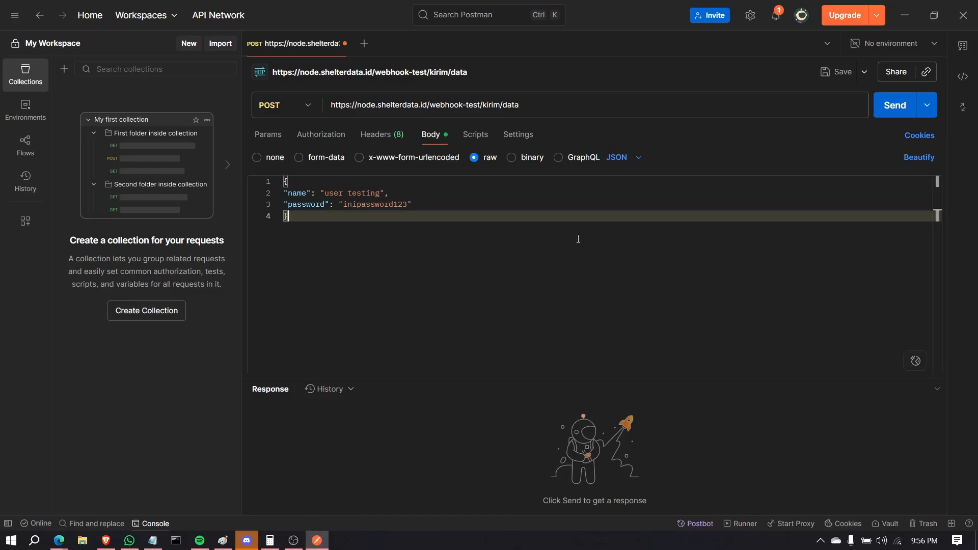
left_click(894, 107)
key("alt+Tab")
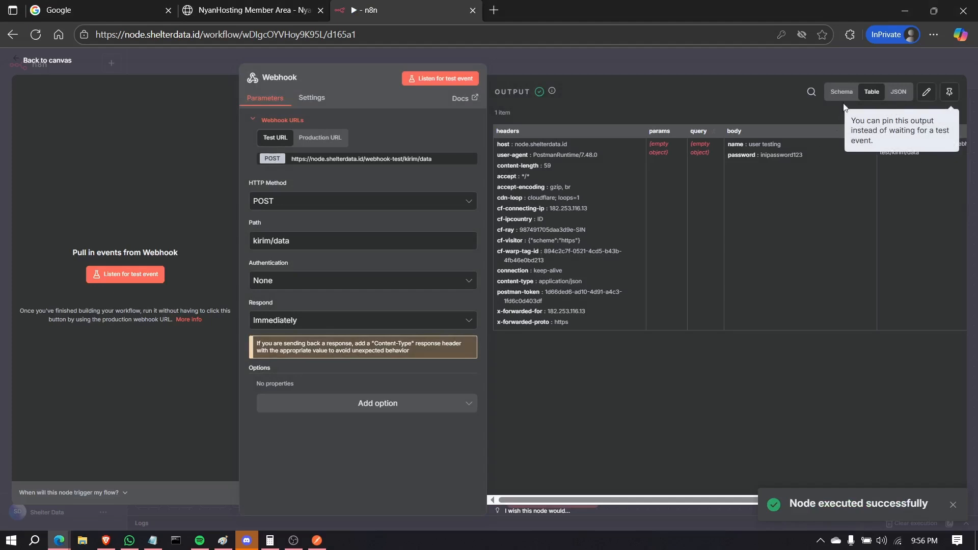
left_click(842, 94)
scroll(684, 352, "down", 3)
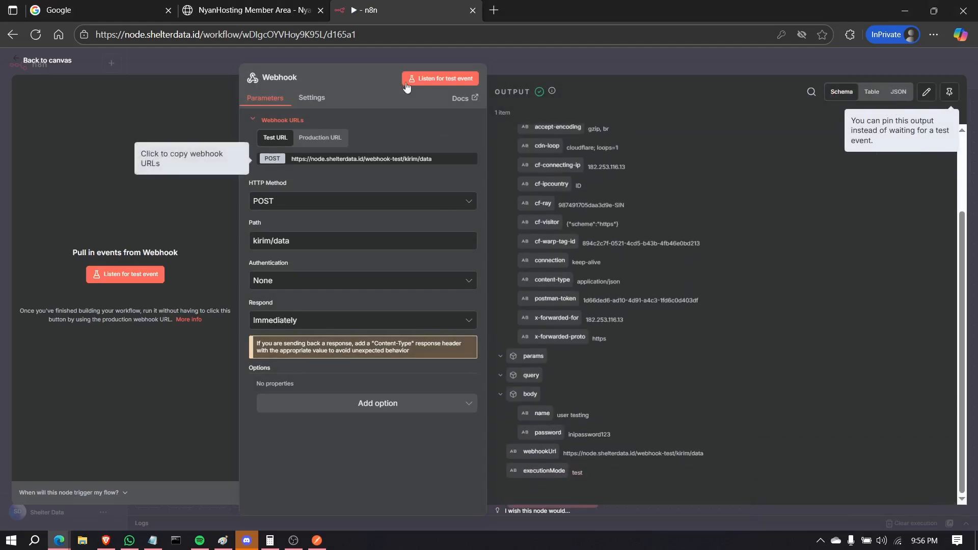
Move the Webhook node up and left on the canvas and review its settings again.
left_click(352, 57)
left_click_drag(546, 316, 346, 283)
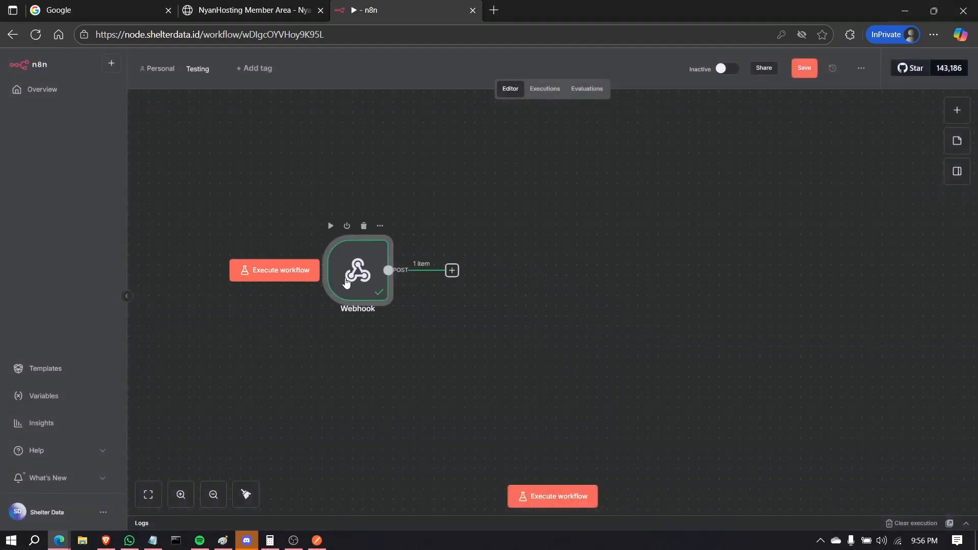
double_click(361, 286)
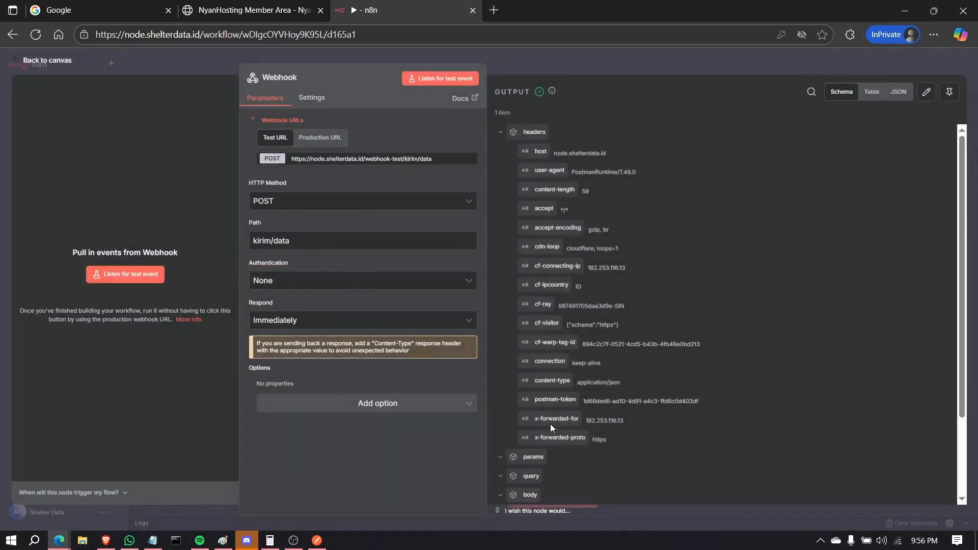
scroll(583, 412, "down", 2)
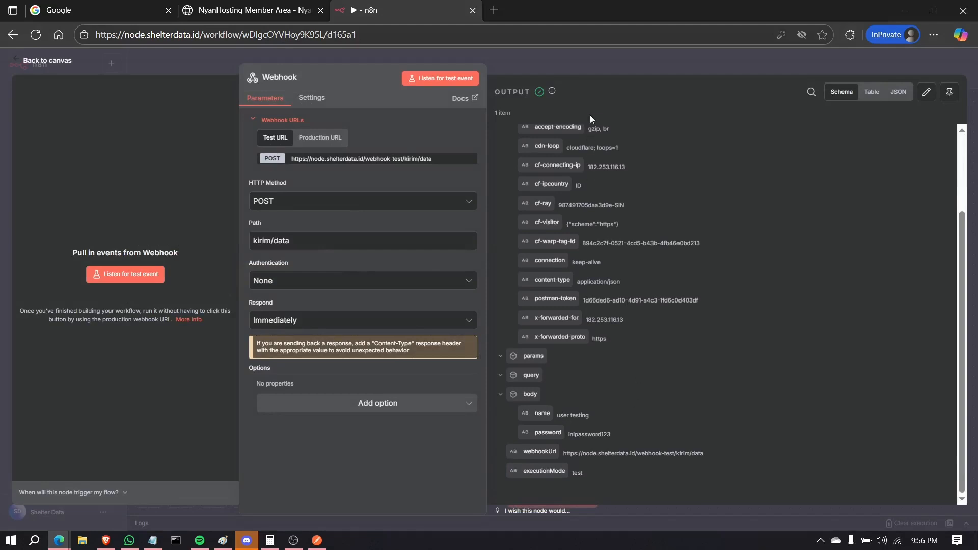
left_click(594, 57)
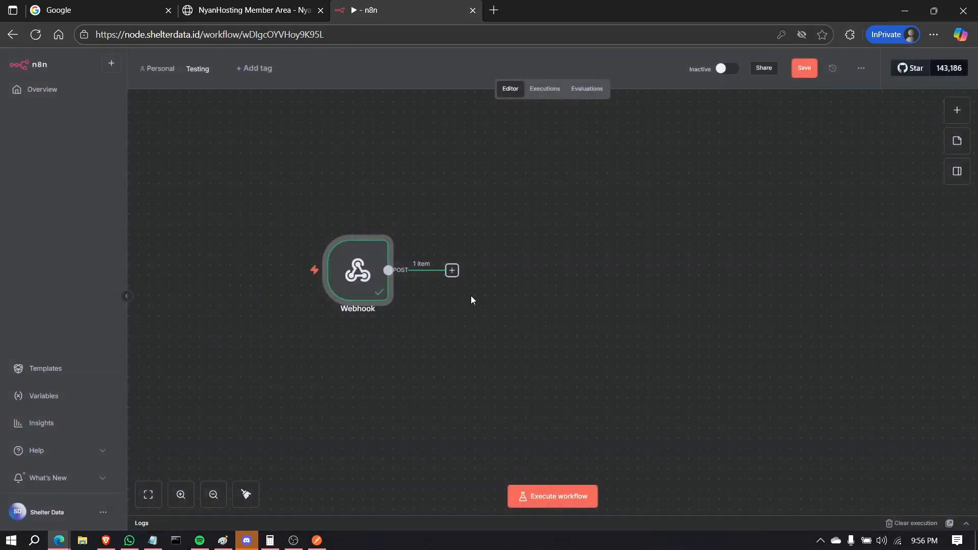
Add a MySQL 'Insert rows in a table' node after the Webhook, keeping the shelterdb credential.
left_click(451, 271)
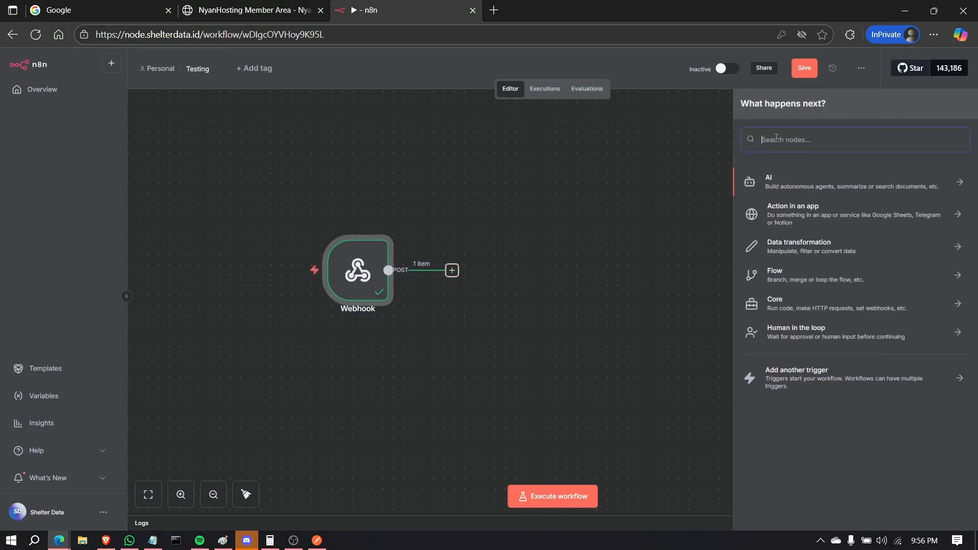
type("mysql")
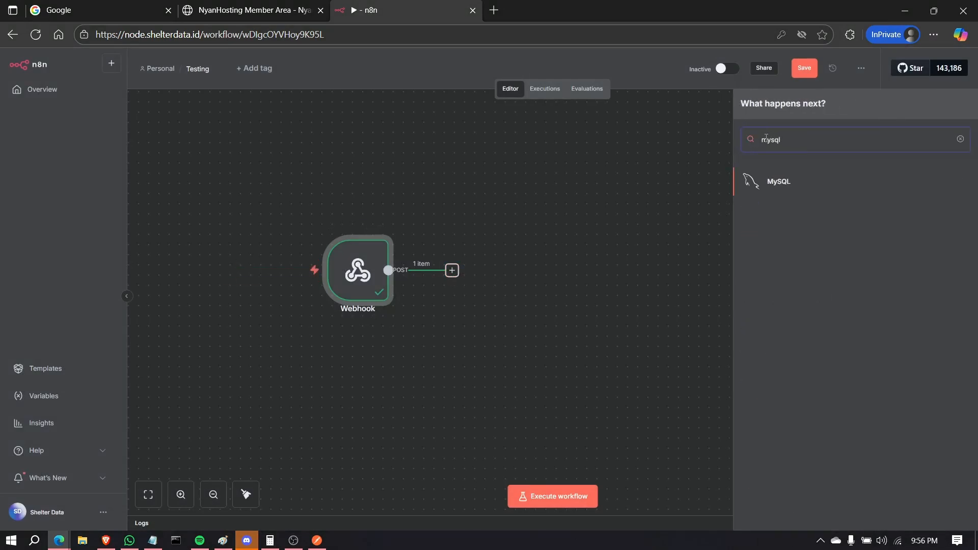
left_click(780, 184)
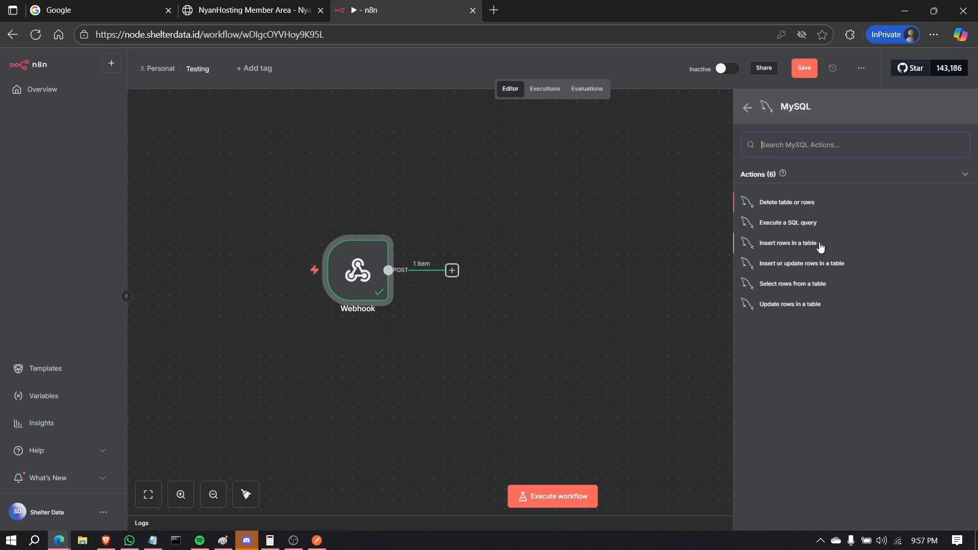
left_click(802, 243)
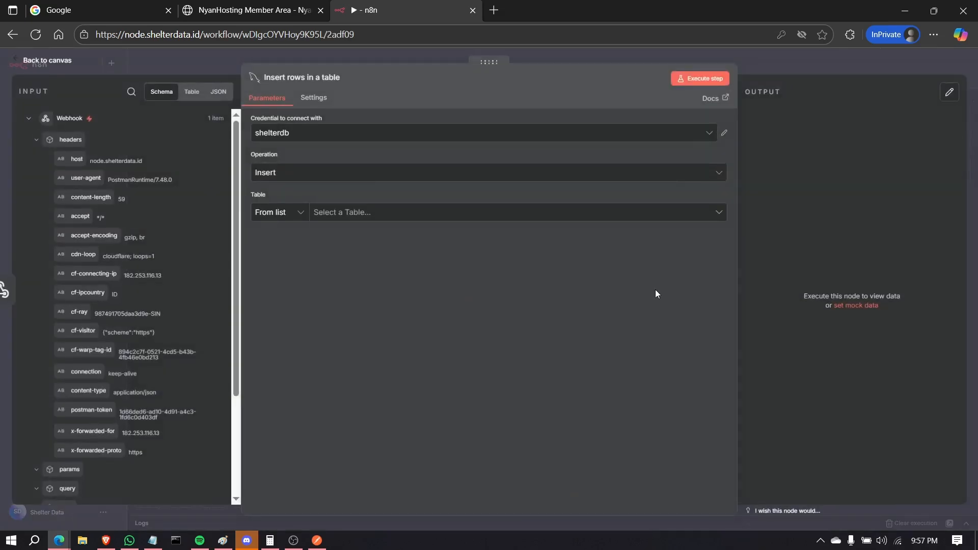
left_click(312, 134)
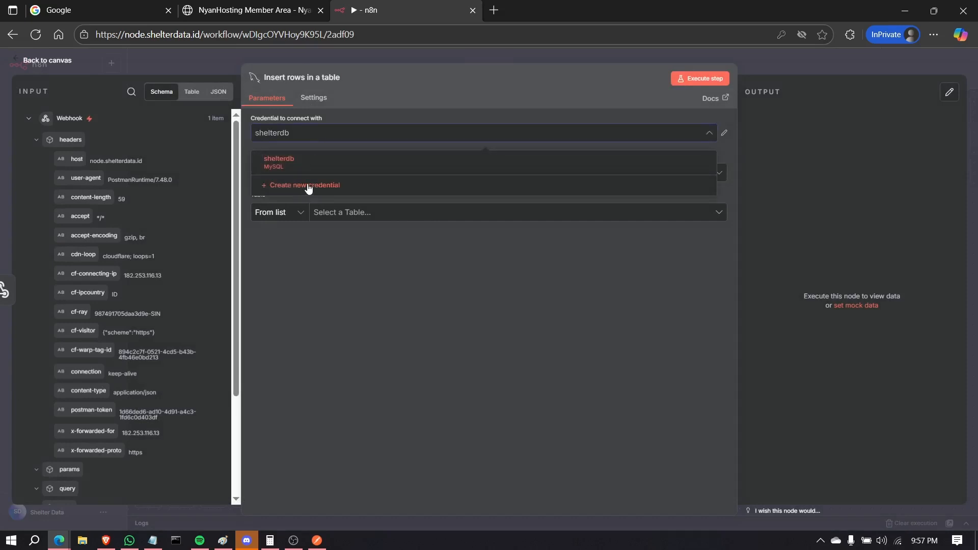
left_click(355, 290)
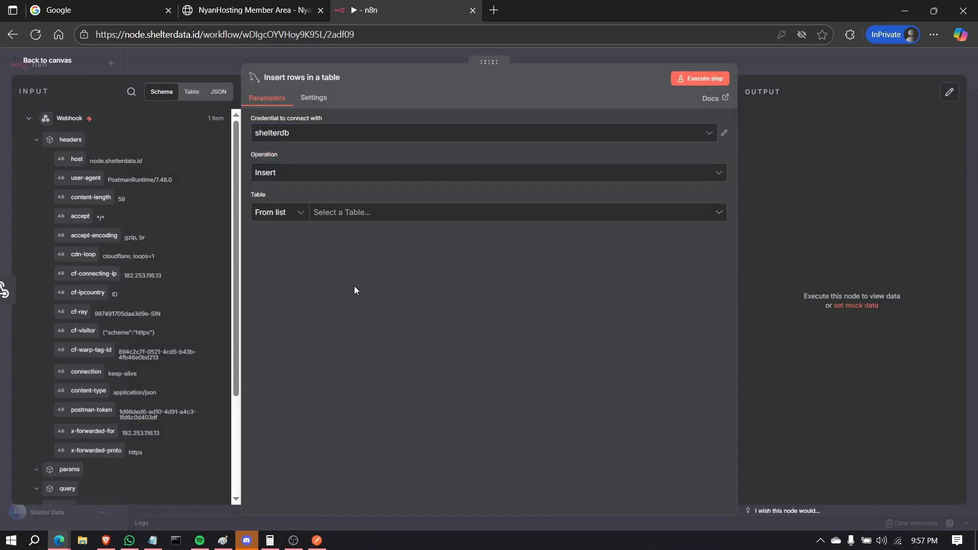
Highlight the '2. database hosting' item in the Notepad checklist.
key("alt+Tab")
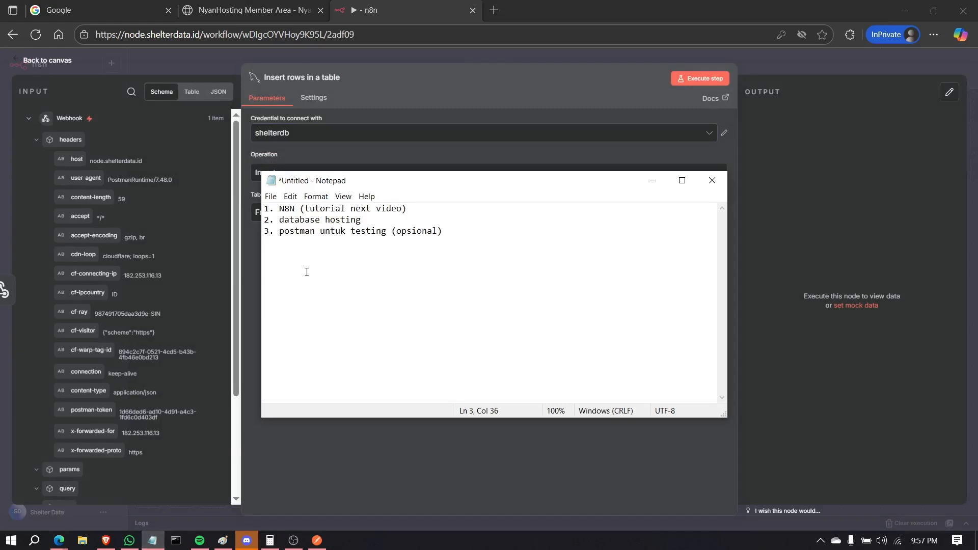
left_click_drag(364, 220, 263, 219)
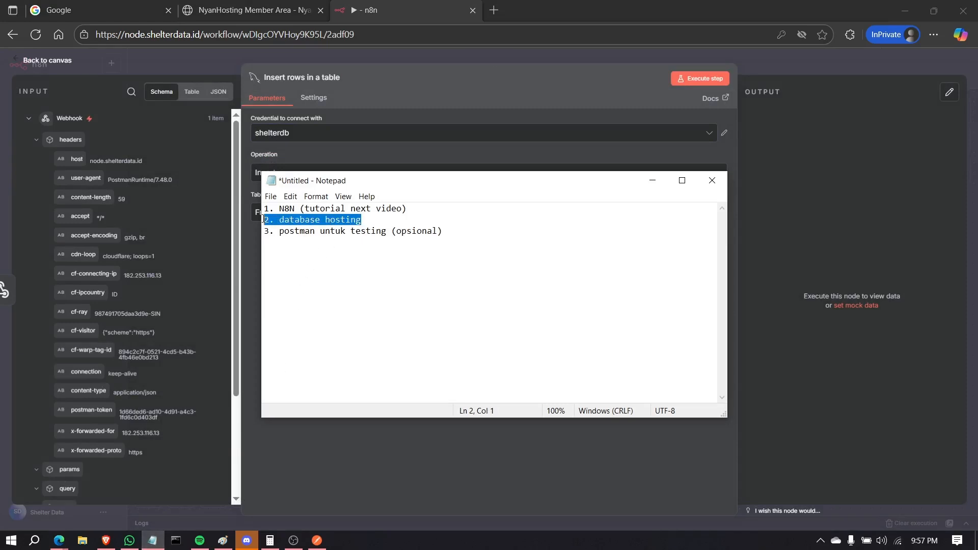
left_click(352, 252)
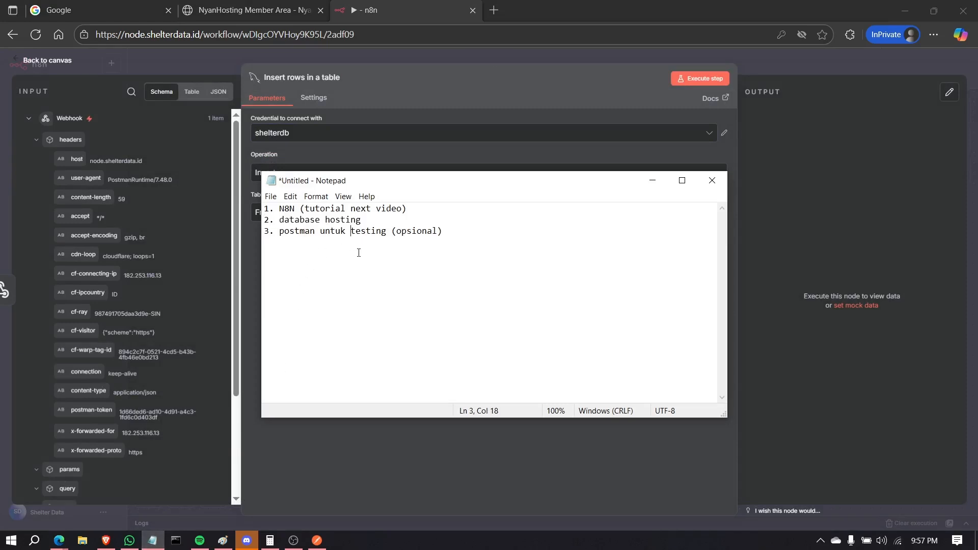
Search Google for nyanhosting, hit the robot check, then load nyanhosting.id directly.
left_click(96, 16)
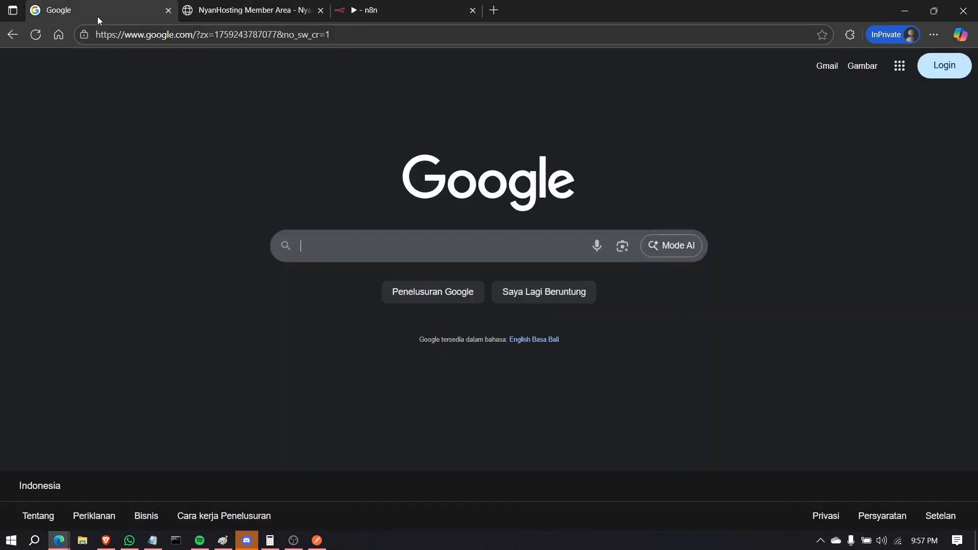
type("nyanhosting")
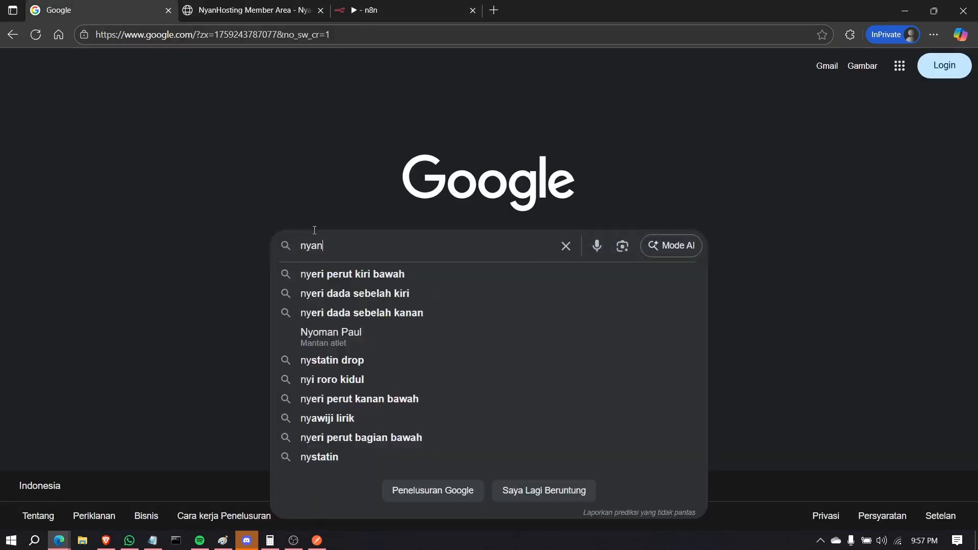
key("Return")
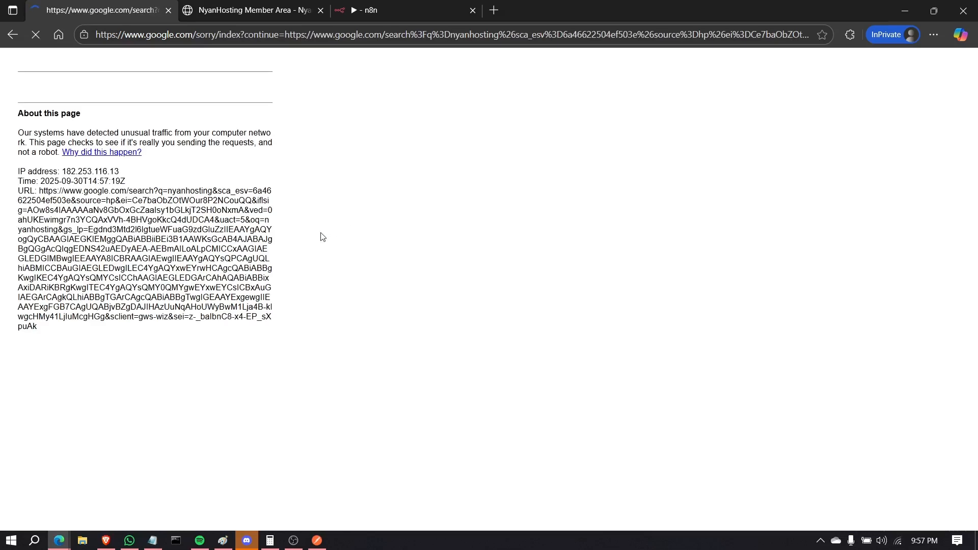
left_click(34, 114)
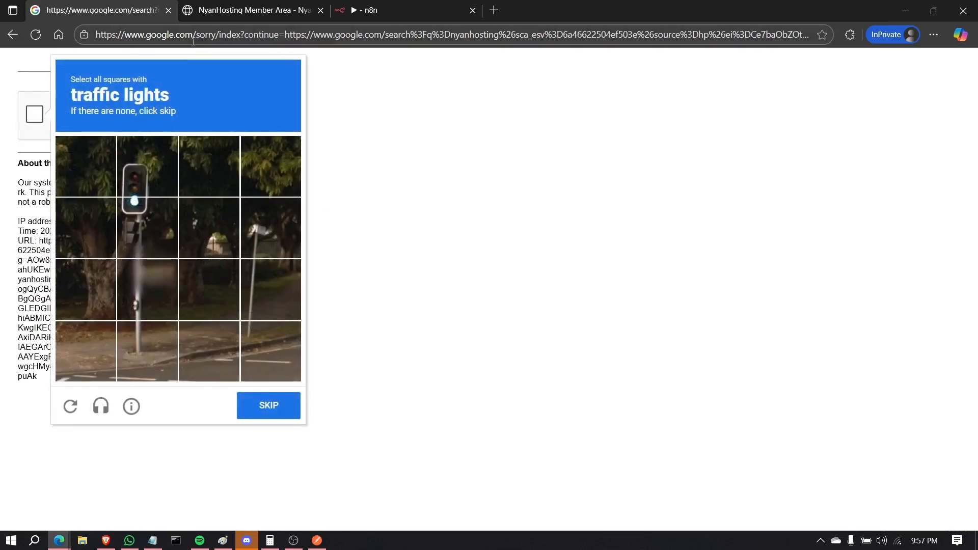
left_click(212, 34)
type("nyanhostin")
type("g.id")
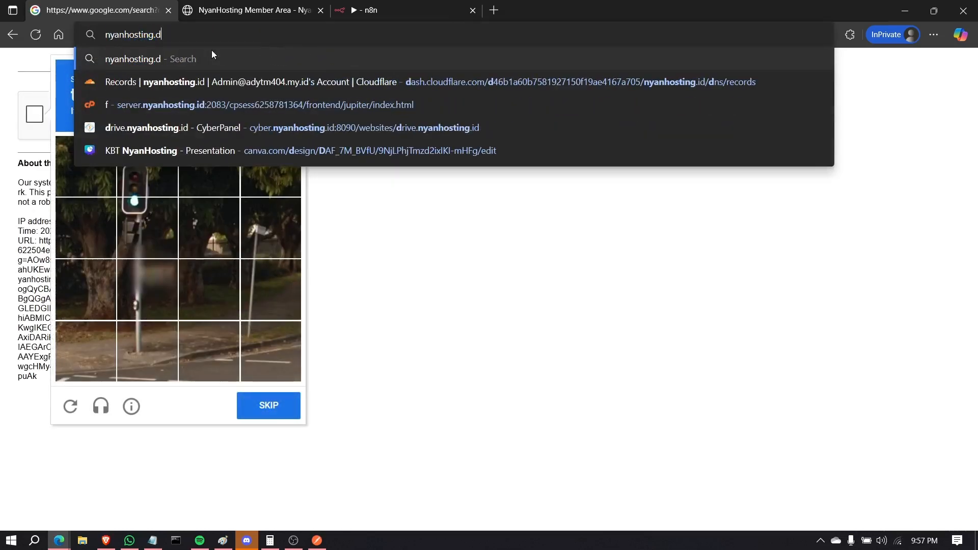
key("Return")
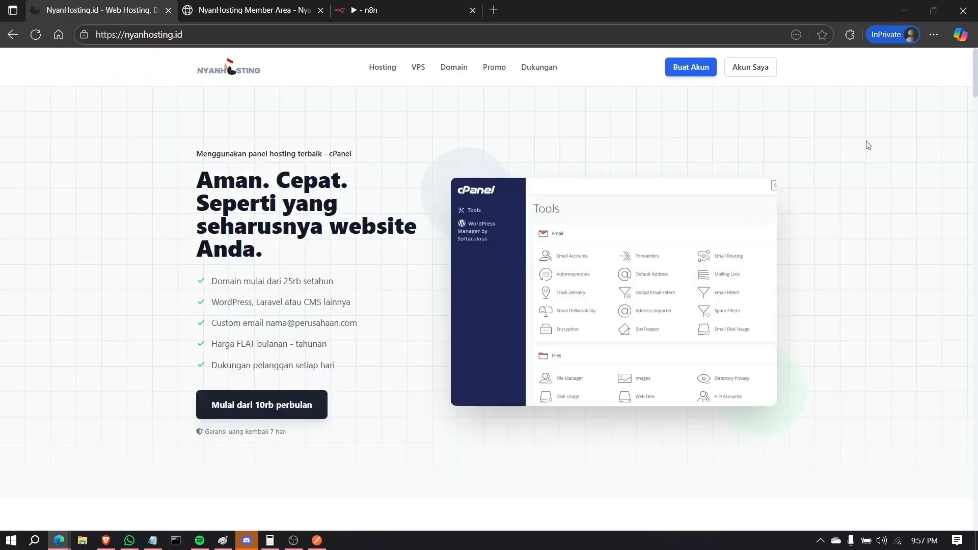
Scroll to the hosting plans and highlight the Mini plan price of Rp10.000/bulan.
left_click_drag(970, 88, 977, 156)
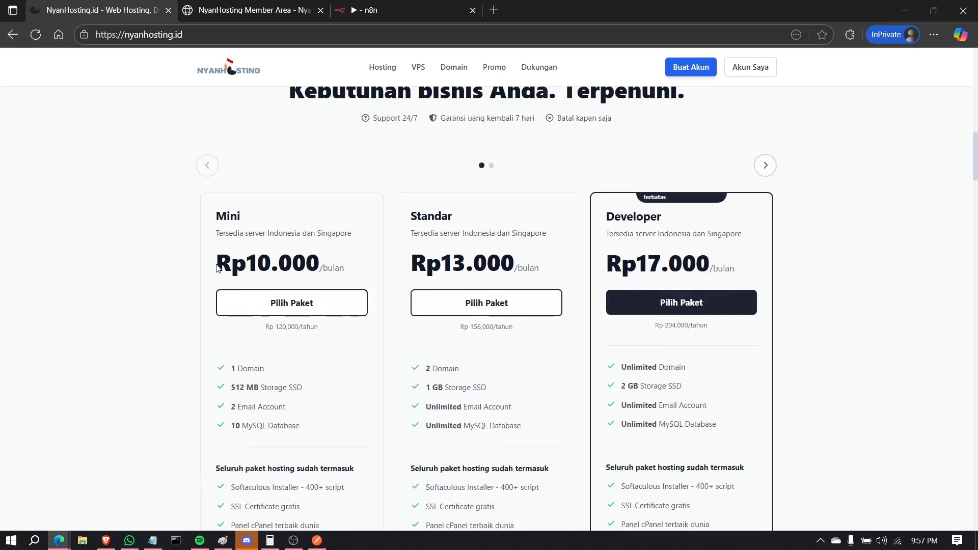
left_click_drag(215, 266, 358, 267)
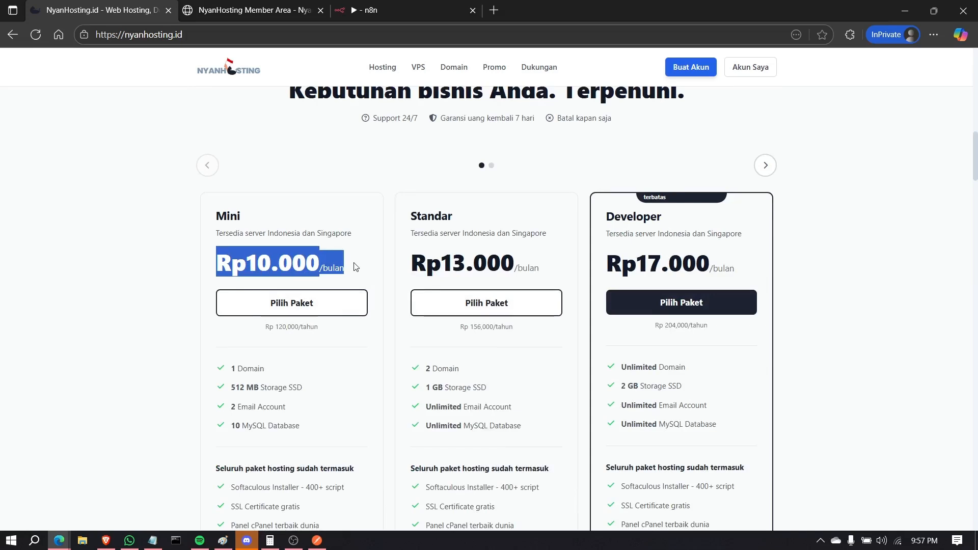
left_click(285, 255)
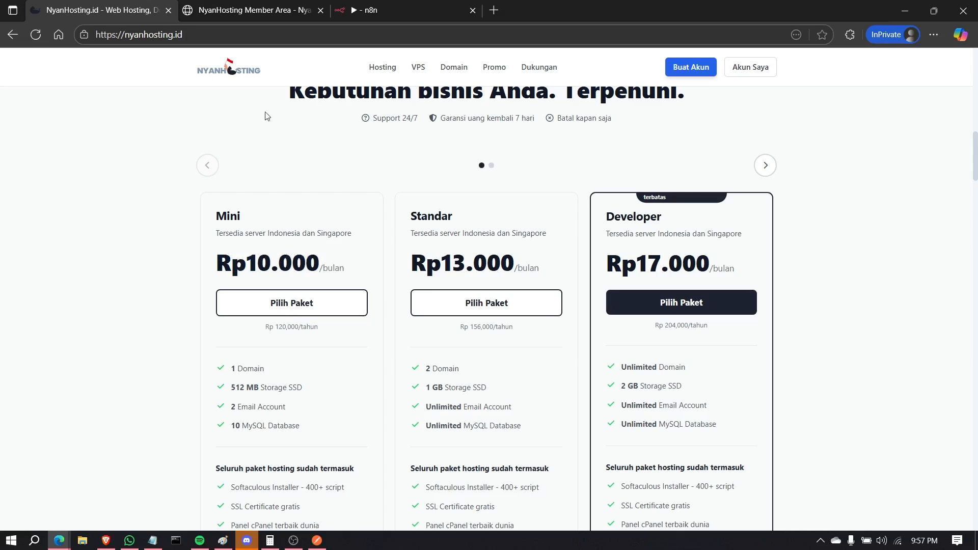
Launch the cPanel auto-login for Pembuatweb.my.id from the NyanHosting Member Area.
left_click(389, 11)
left_click(288, 15)
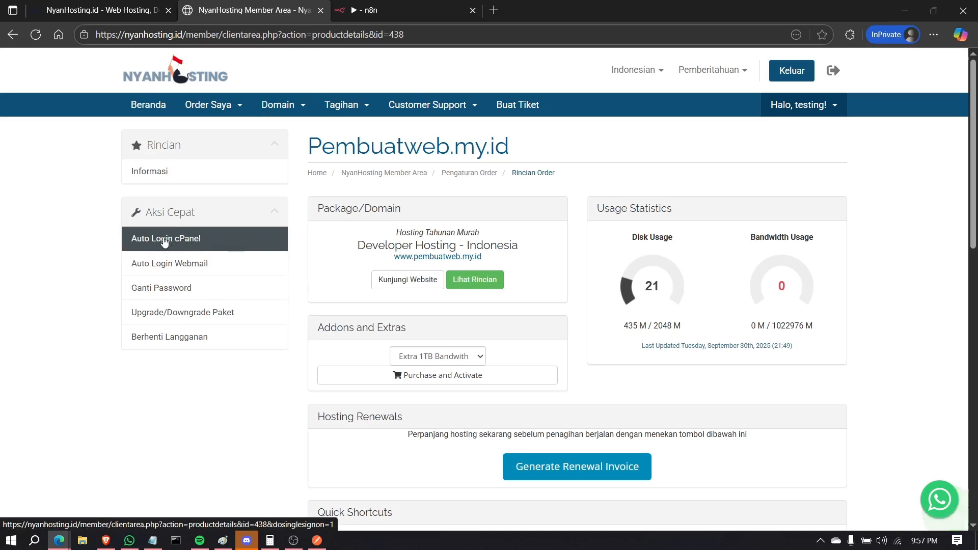
left_click(190, 240)
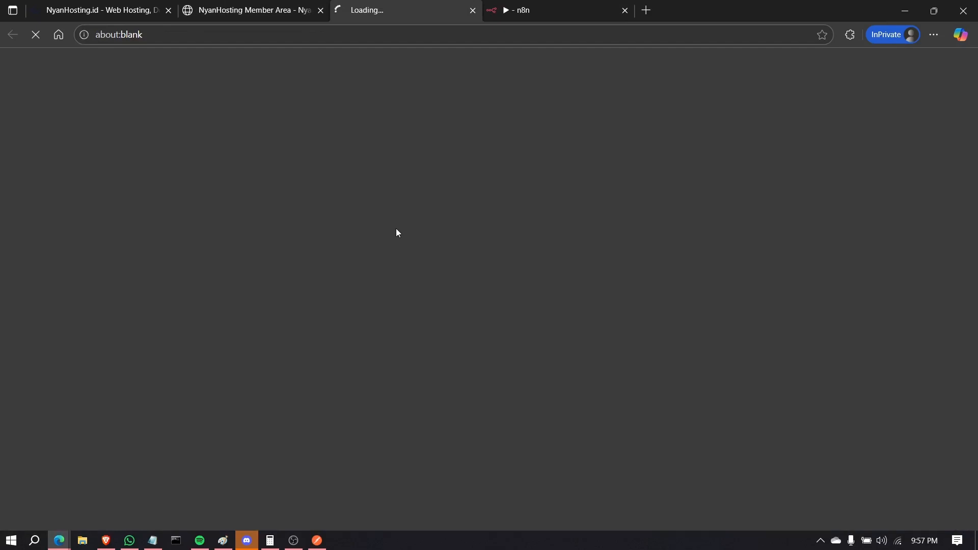
Create the database pembuatw_n8n by entering 'n8n' under New Database in MySQL Databases.
left_click(247, 11)
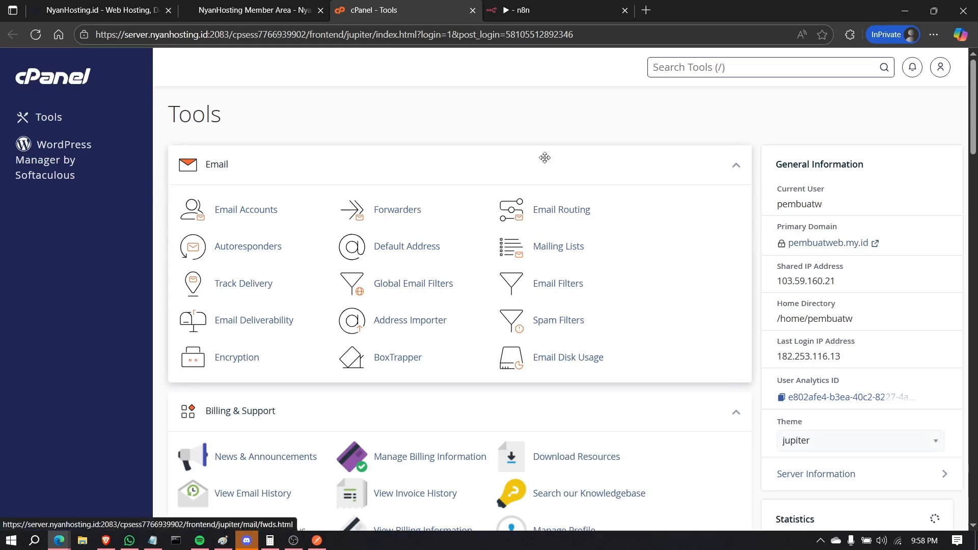
scroll(545, 158, "down", 8)
scroll(402, 326, "down", 3)
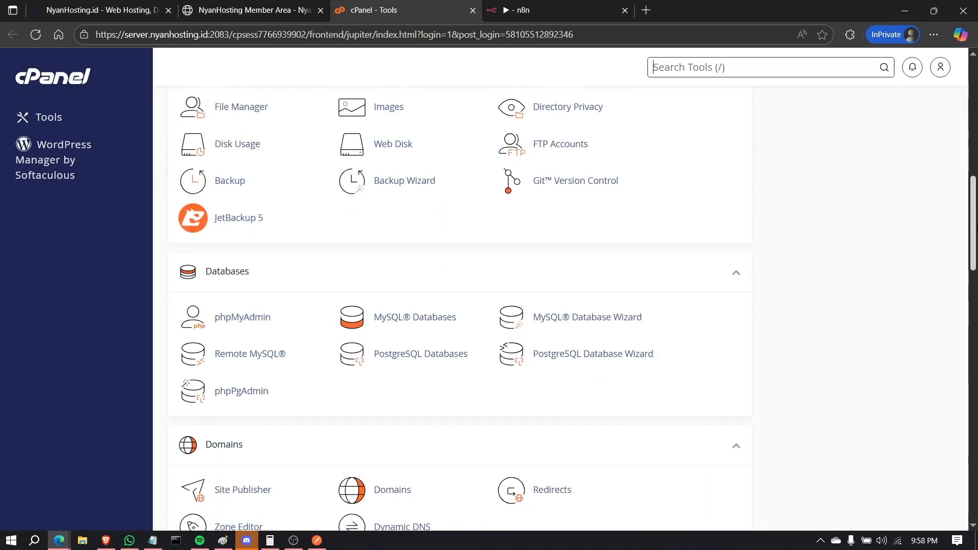
left_click(427, 322)
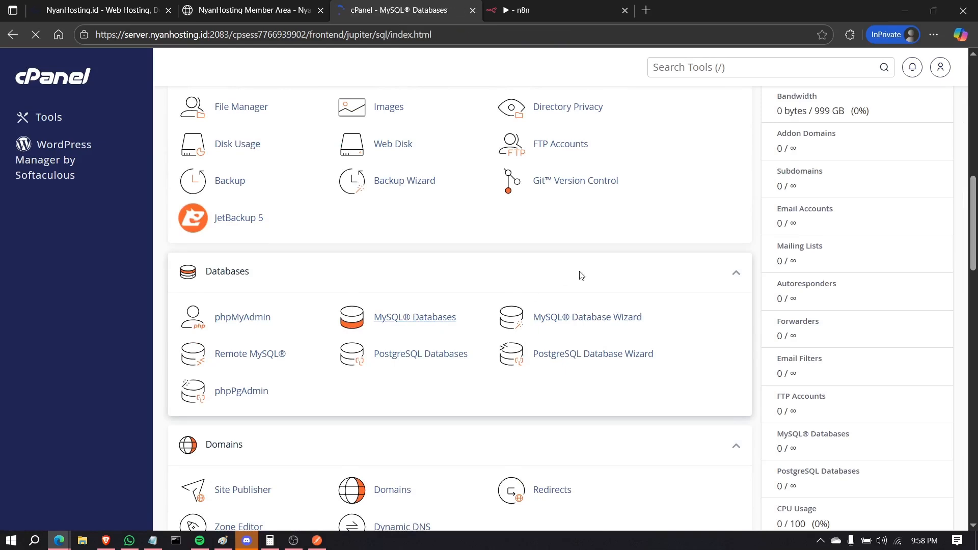
left_click(310, 268)
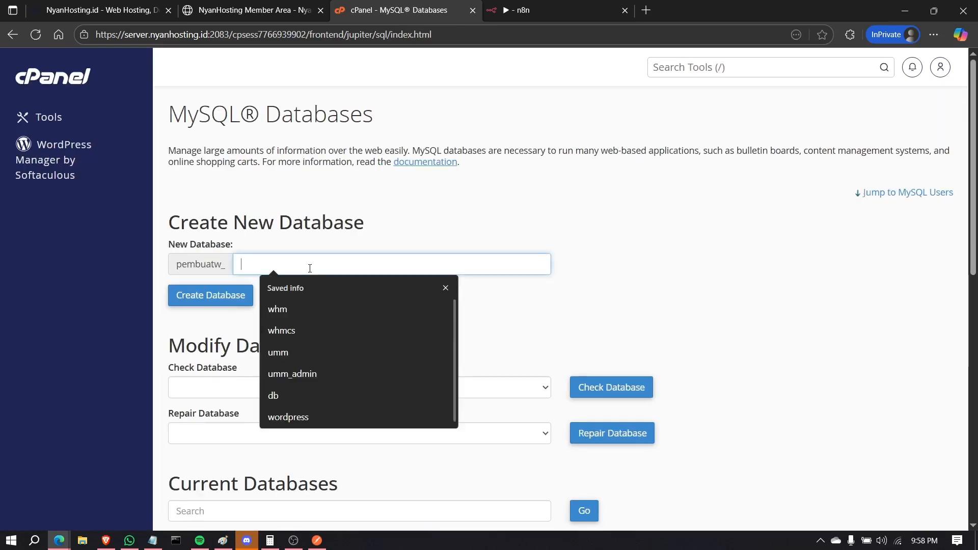
type("n8n")
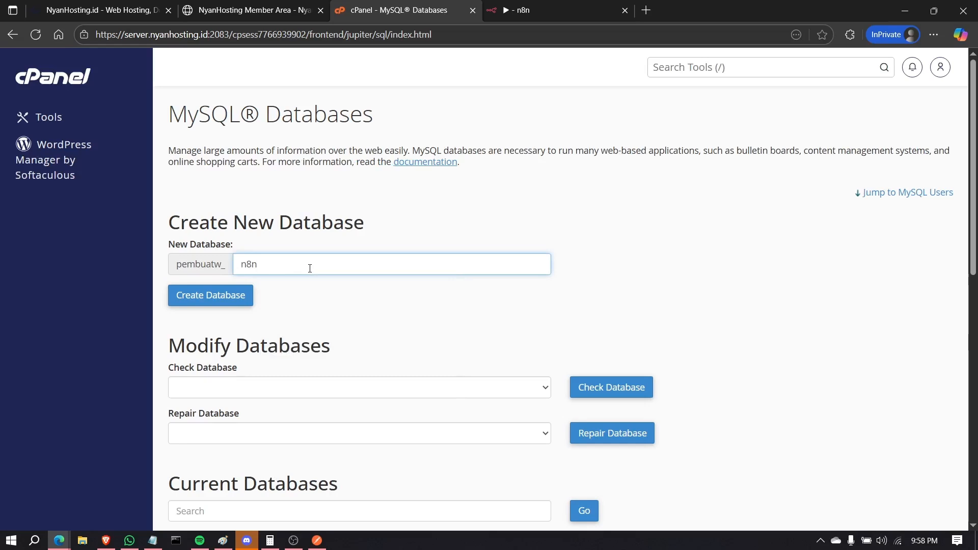
left_click(278, 320)
left_click(206, 300)
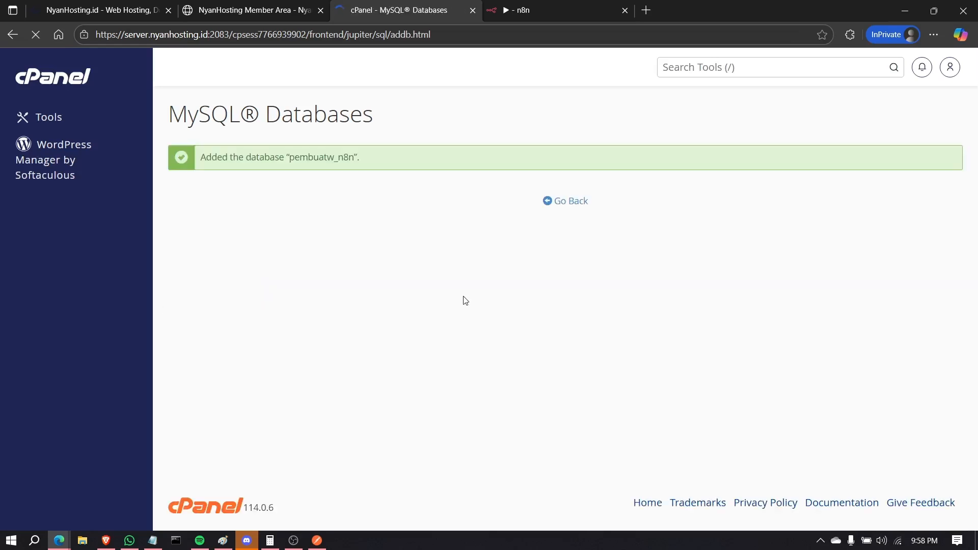
left_click_drag(289, 162, 399, 190)
left_click(557, 212)
left_click(565, 201)
Enter 'n8n' as the new MySQL user name and dismiss the password suggestions.
scroll(426, 321, "down", 5)
scroll(426, 321, "down", 4)
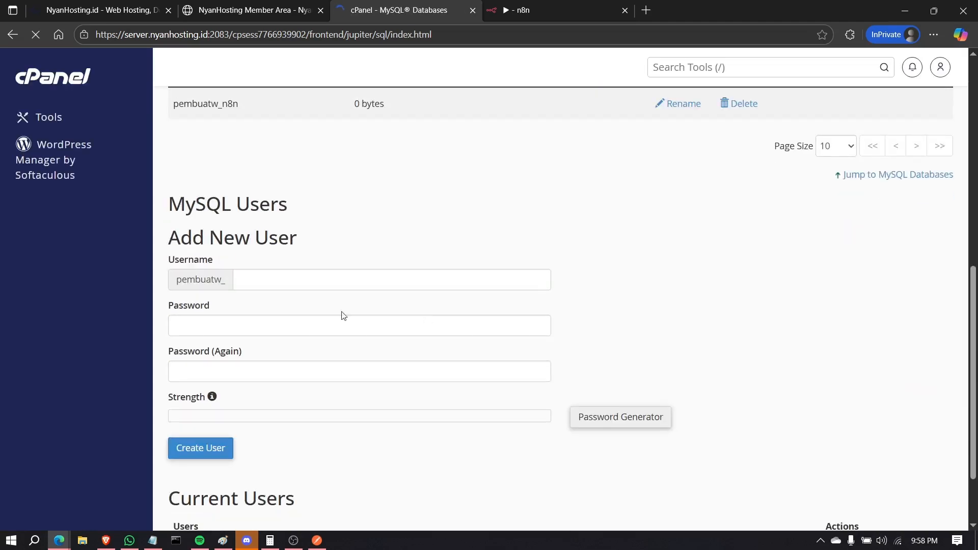
left_click(275, 278)
type("n8n")
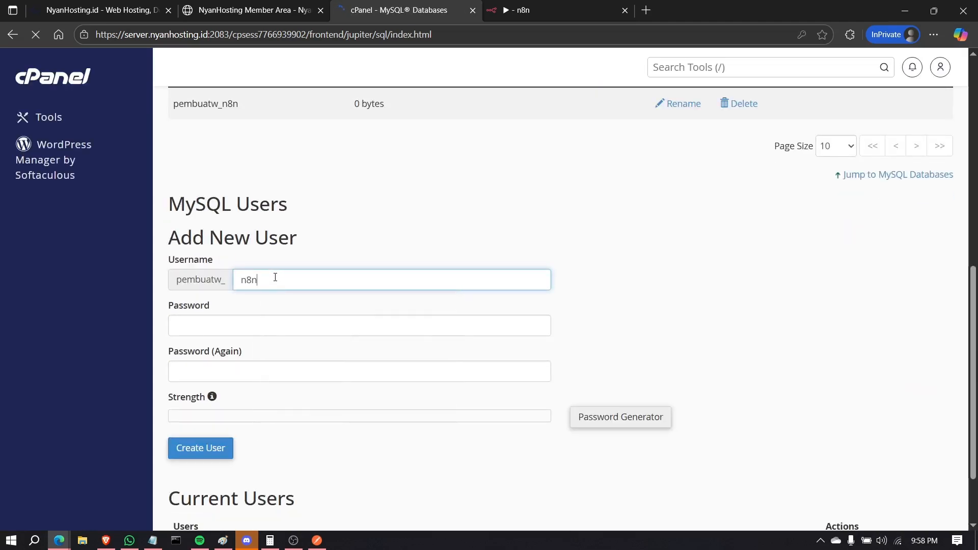
left_click(265, 336)
left_click(597, 424)
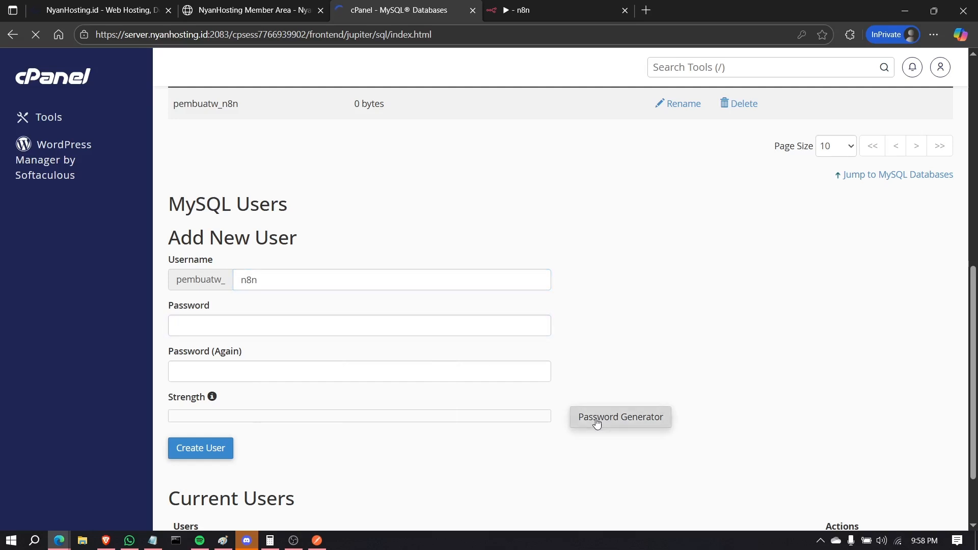
left_click(412, 321)
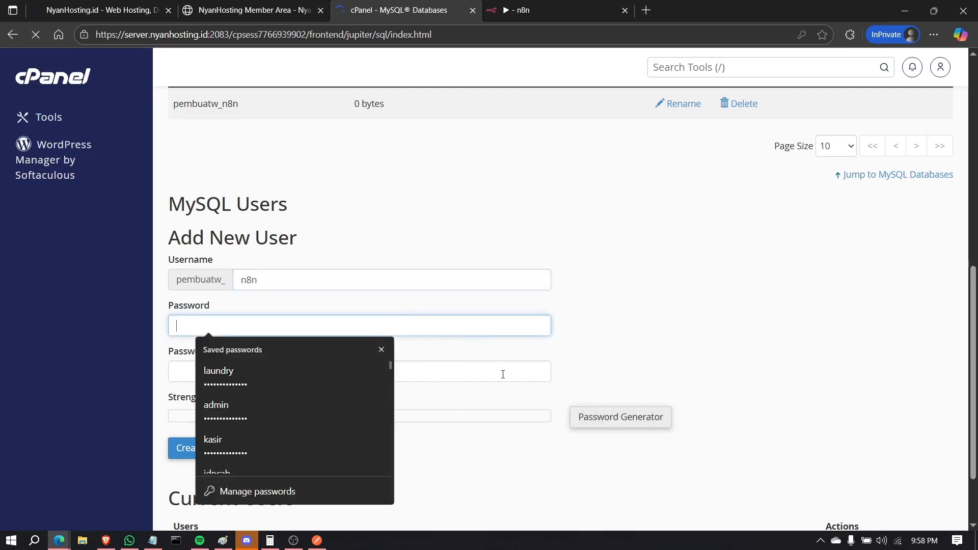
left_click(502, 373)
left_click(623, 423)
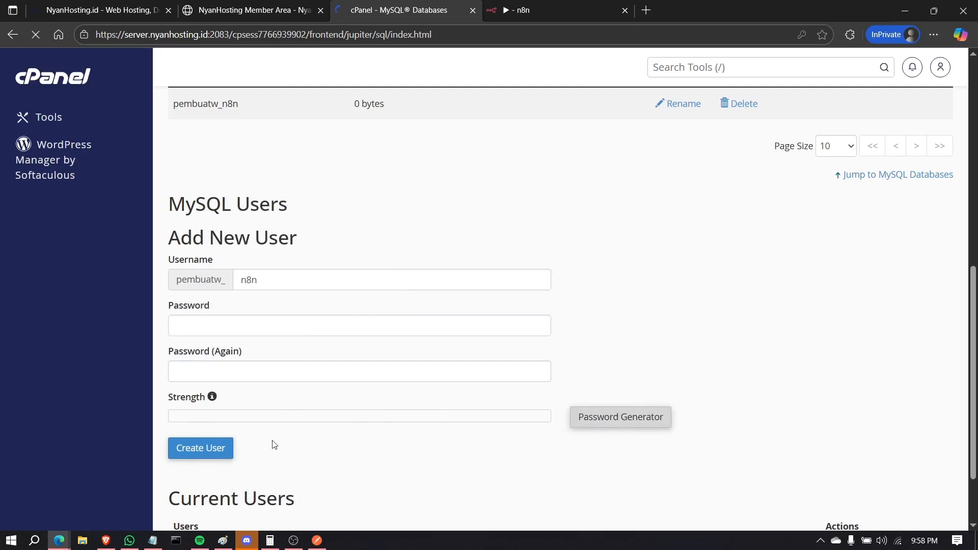
Note a database password in Notepad, paste it into both password fields, and create the user.
left_click(153, 540)
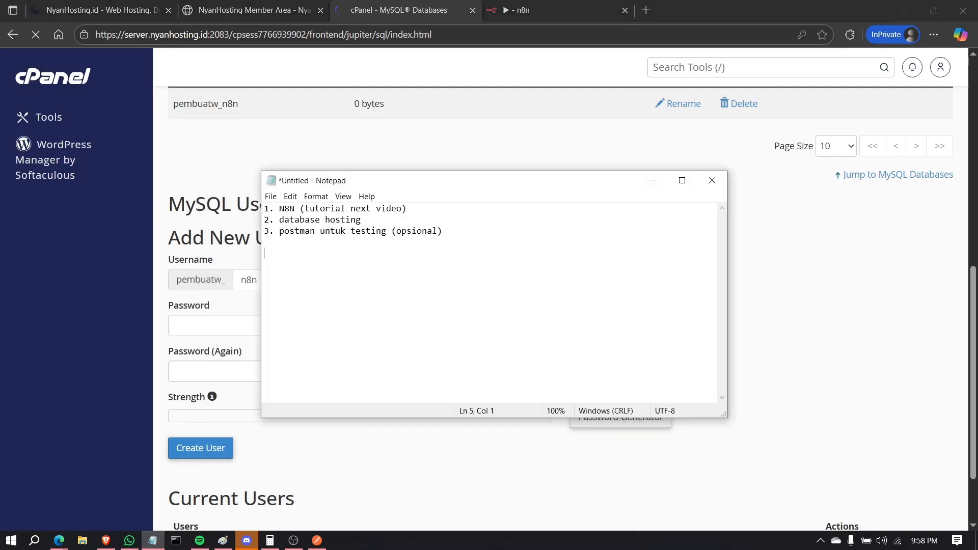
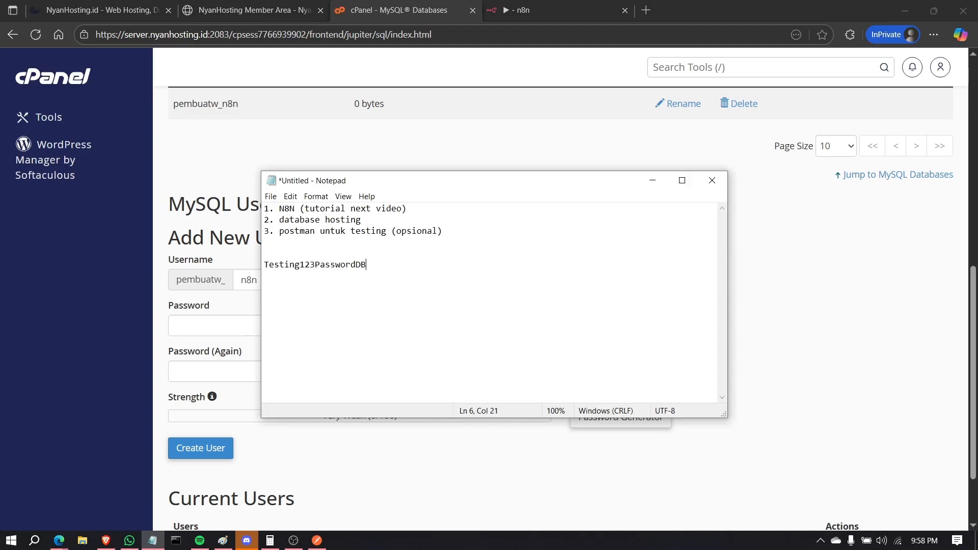
double_click(371, 262)
key("ctrl+c")
left_click(233, 256)
left_click(249, 323)
key("ctrl+v")
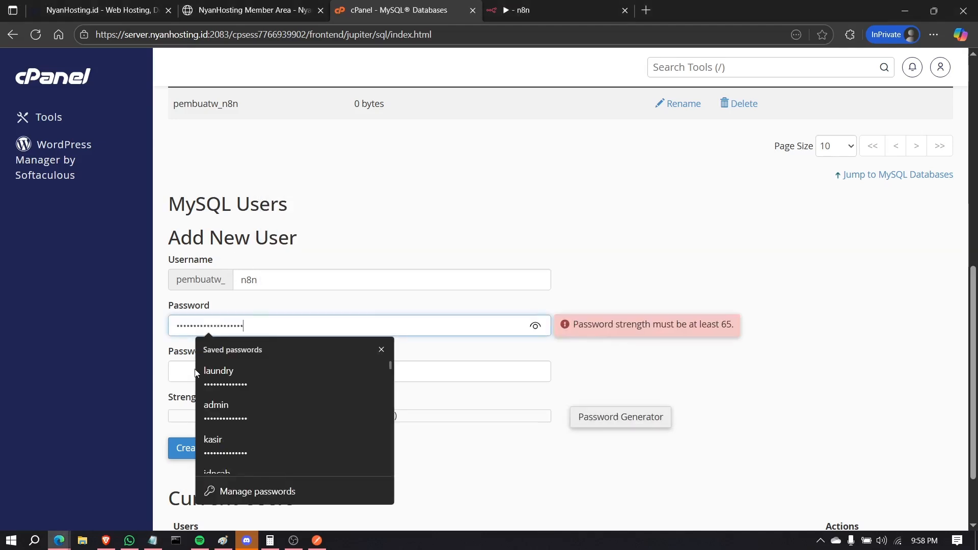
left_click(195, 373)
key("ctrl+v")
left_click(182, 451)
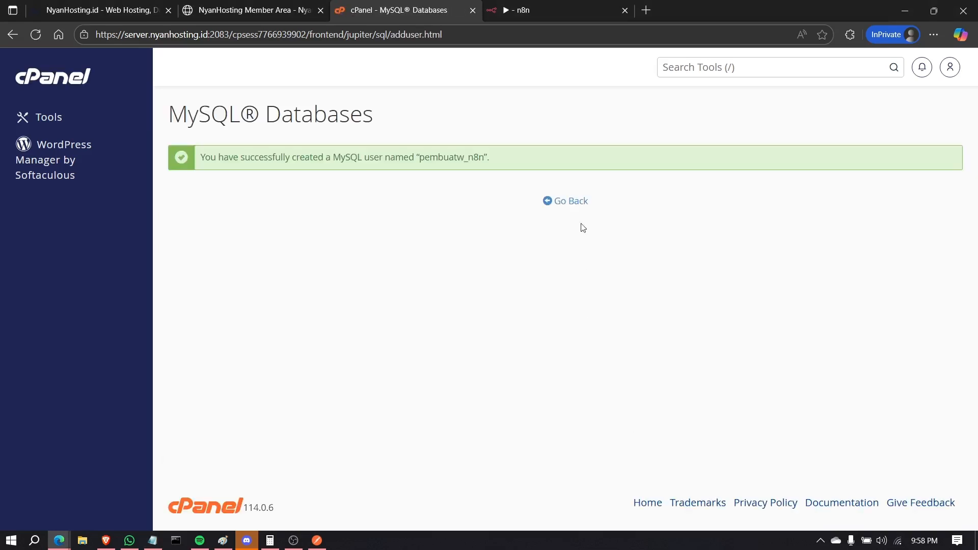
Add user pembuatw_n8n to the pembuatw_n8n database.
left_click(561, 201)
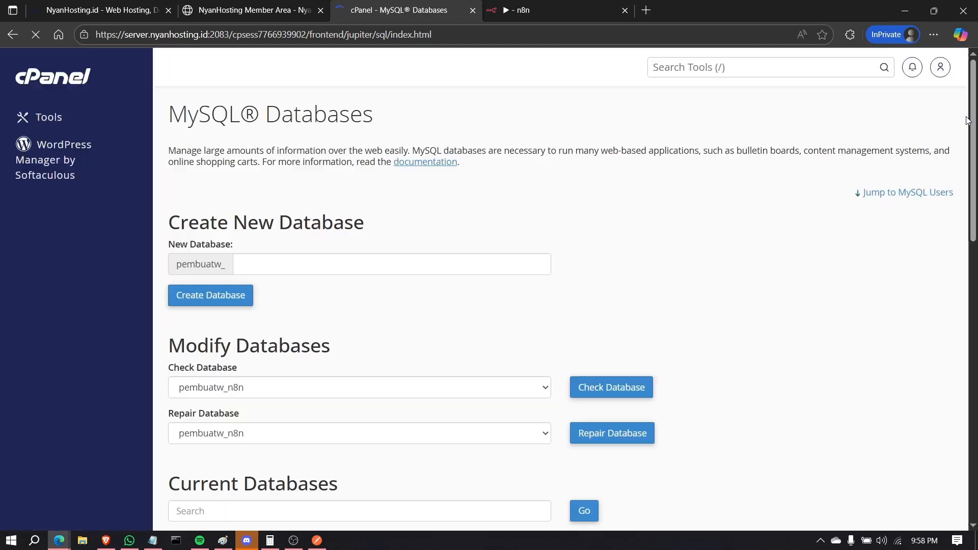
left_click_drag(972, 143, 973, 386)
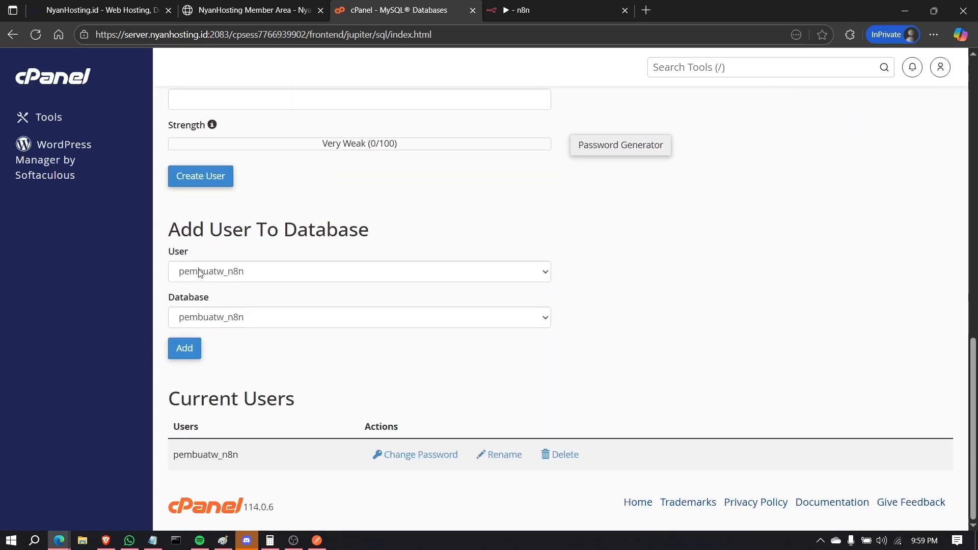
left_click(200, 273)
left_click(213, 292)
left_click(224, 319)
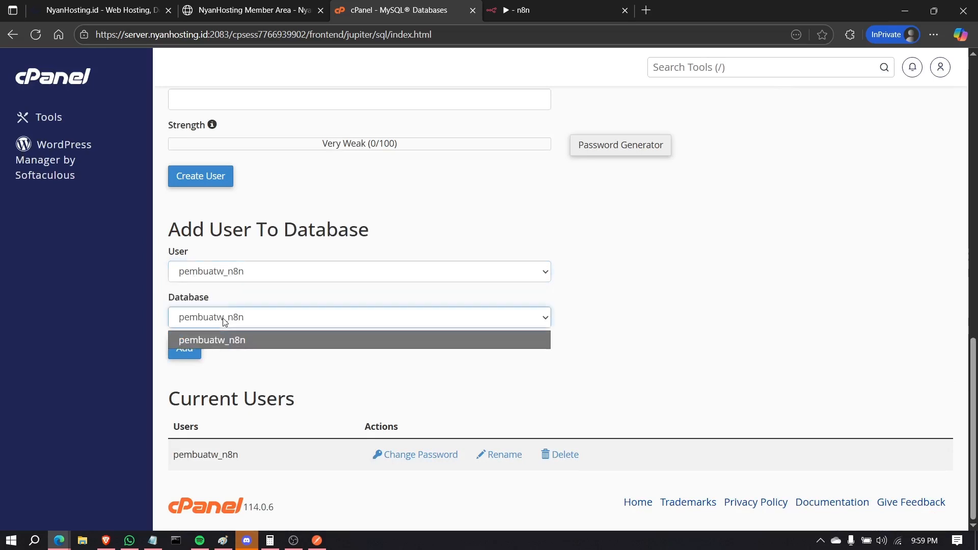
left_click(267, 338)
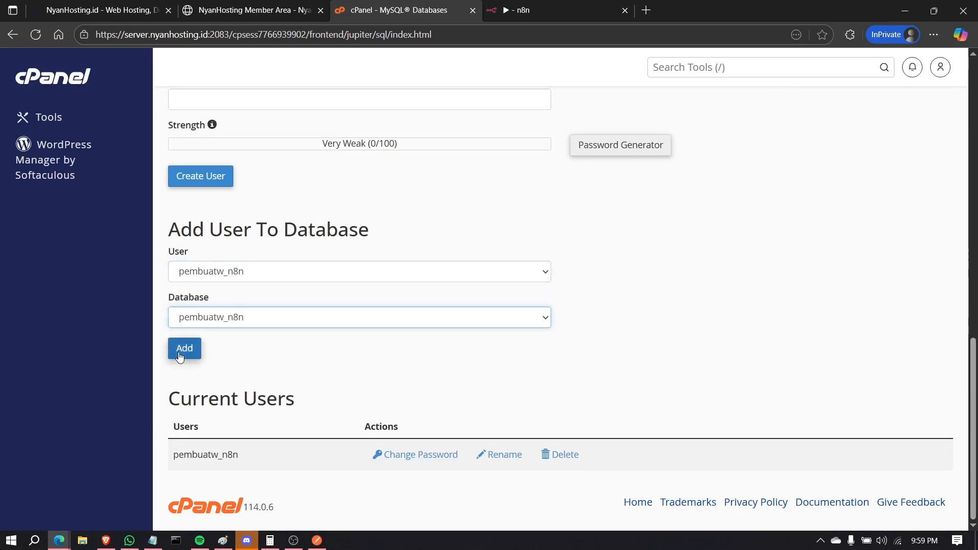
left_click(185, 348)
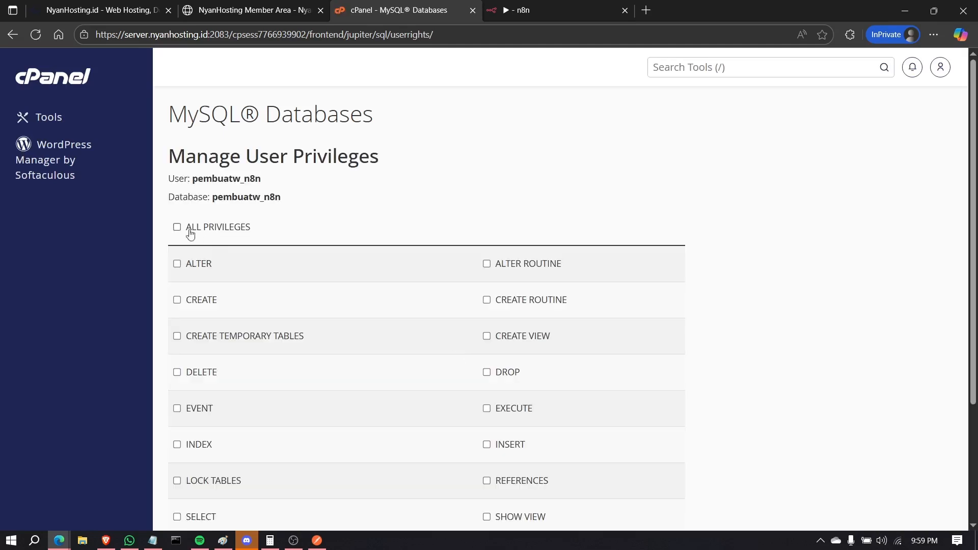
Grant ALL PRIVILEGES, save the changes, and return to the cPanel home page.
left_click(177, 229)
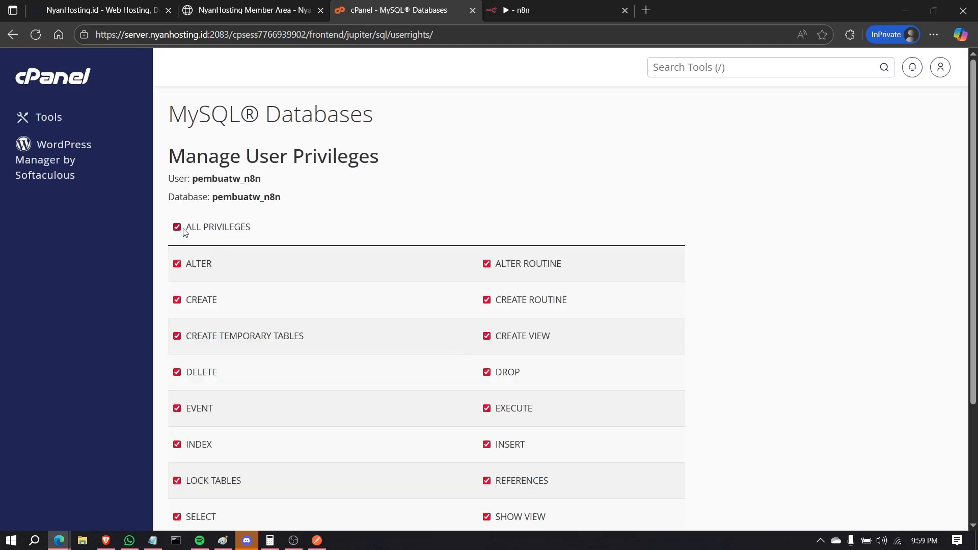
scroll(280, 484, "down", 3)
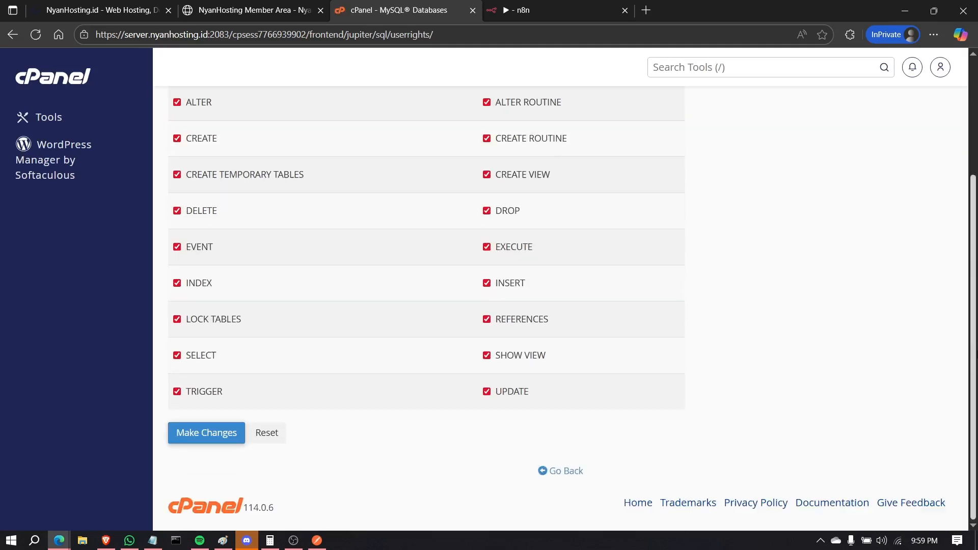
left_click(212, 434)
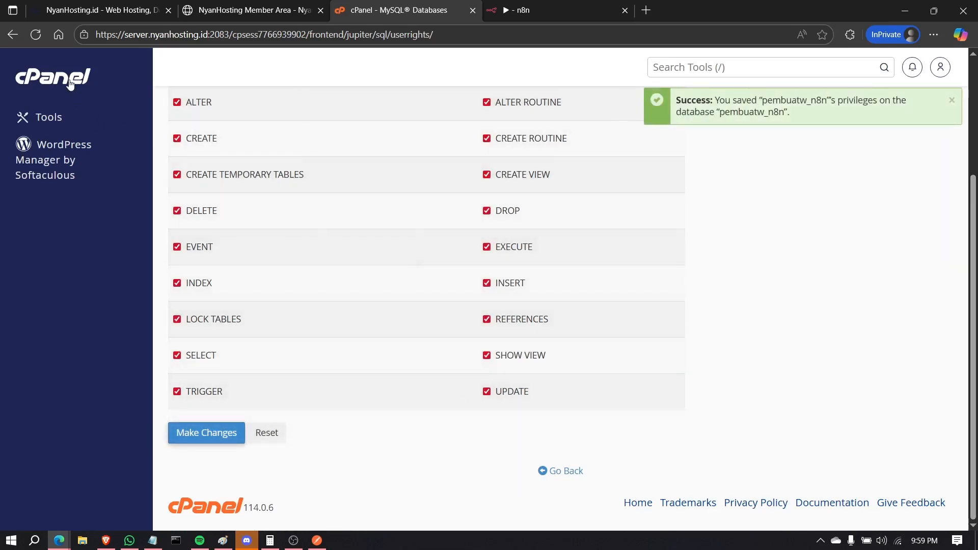
left_click(70, 85)
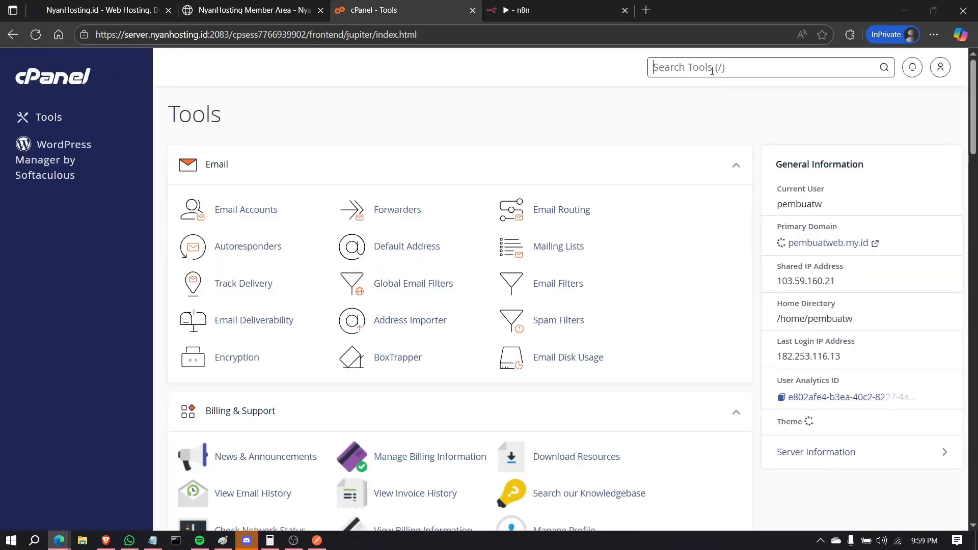
Open Remote MySQL through a 'remote' tools search and enter % as the allowed host.
type("remote")
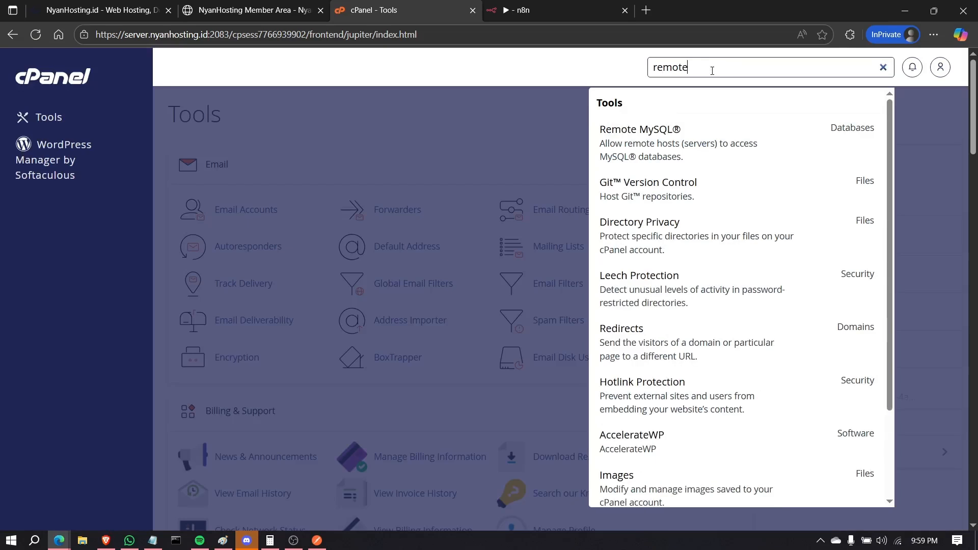
left_click(638, 142)
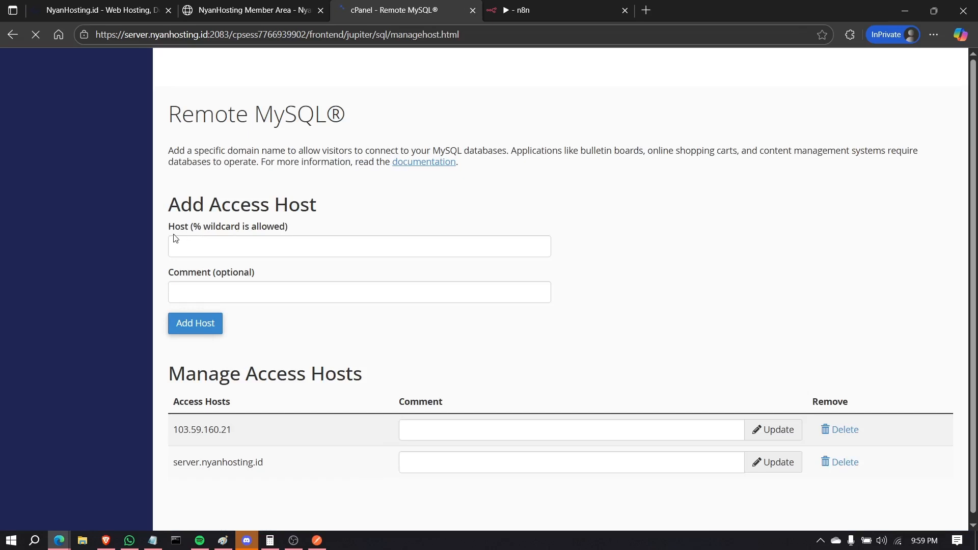
left_click_drag(169, 229, 203, 229)
left_click(209, 246)
left_click(192, 248)
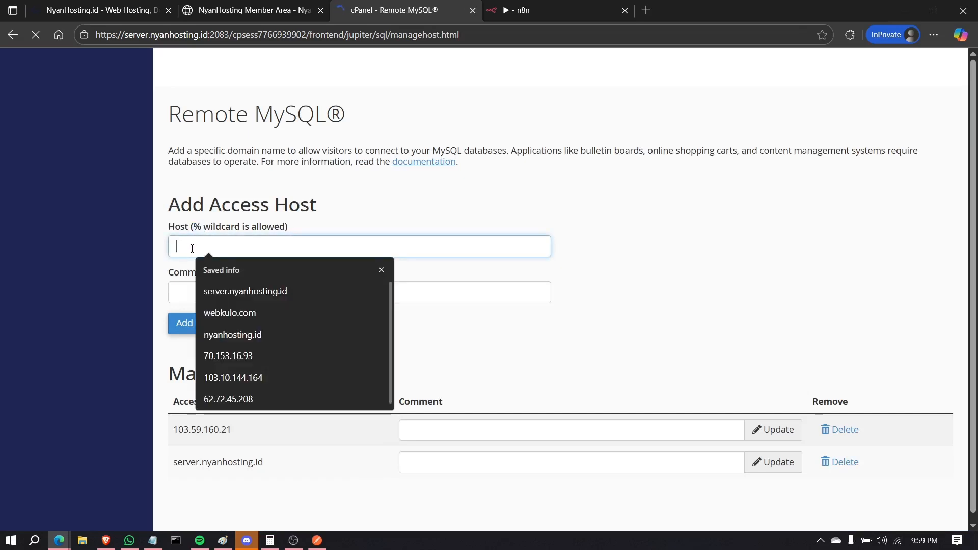
type("%")
Add the % host with comment n8n and return to the access hosts list.
left_click(356, 212)
left_click(182, 248)
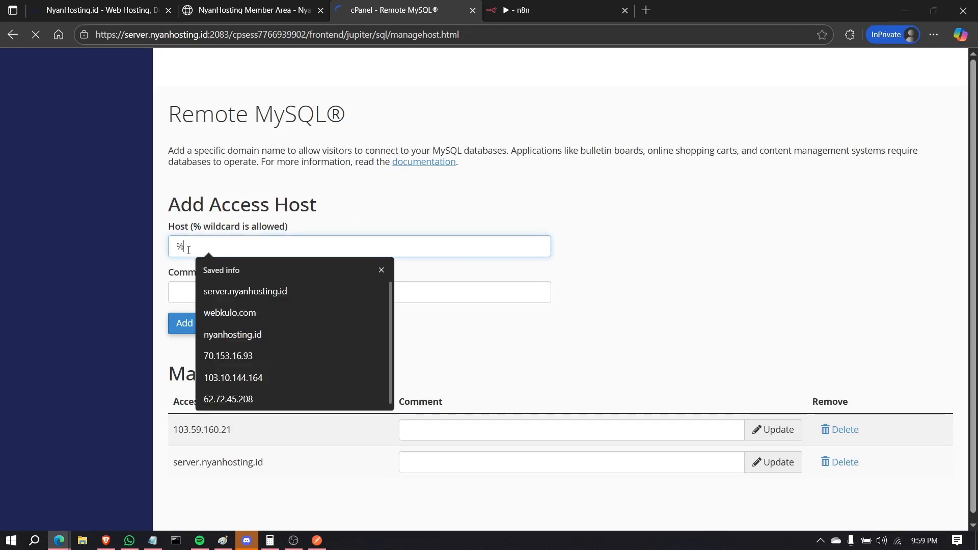
left_click(283, 230)
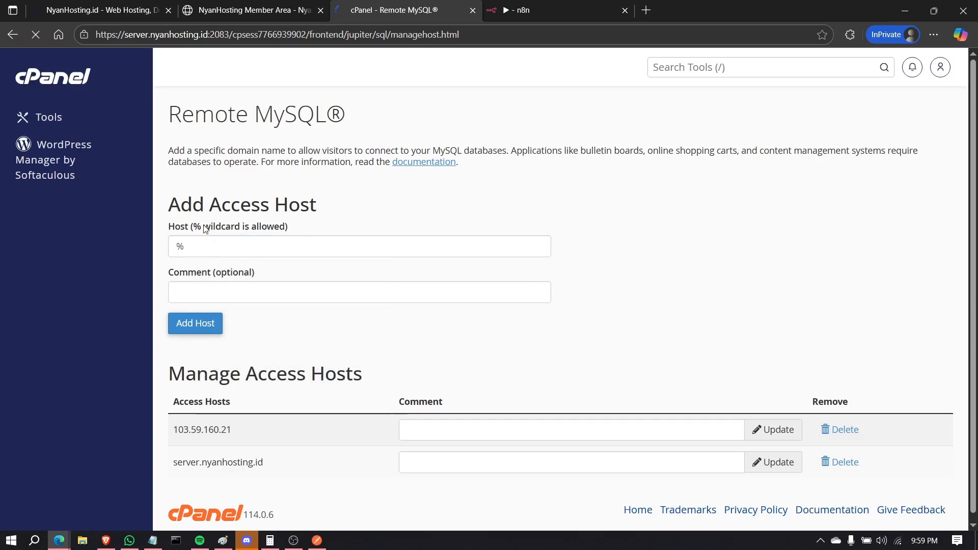
left_click(199, 294)
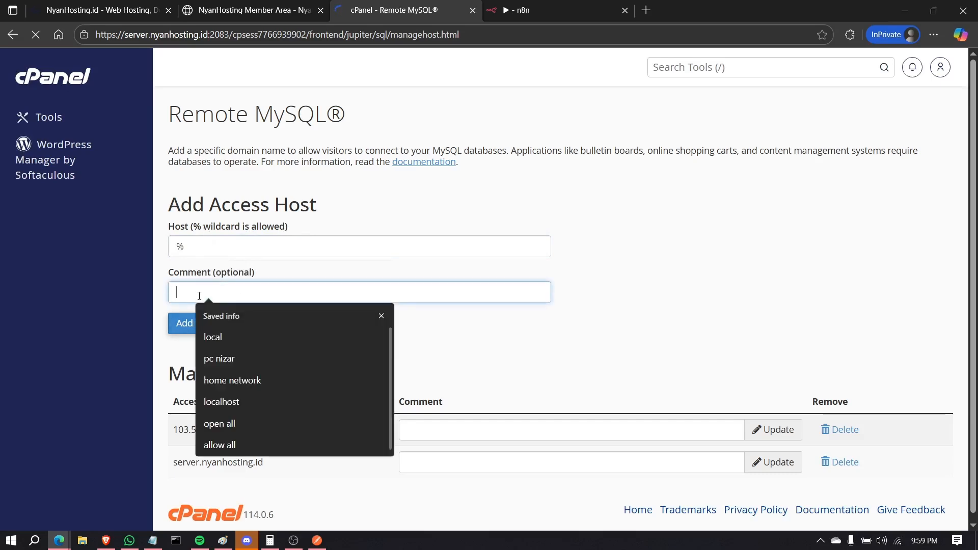
type("n8n")
left_click(273, 342)
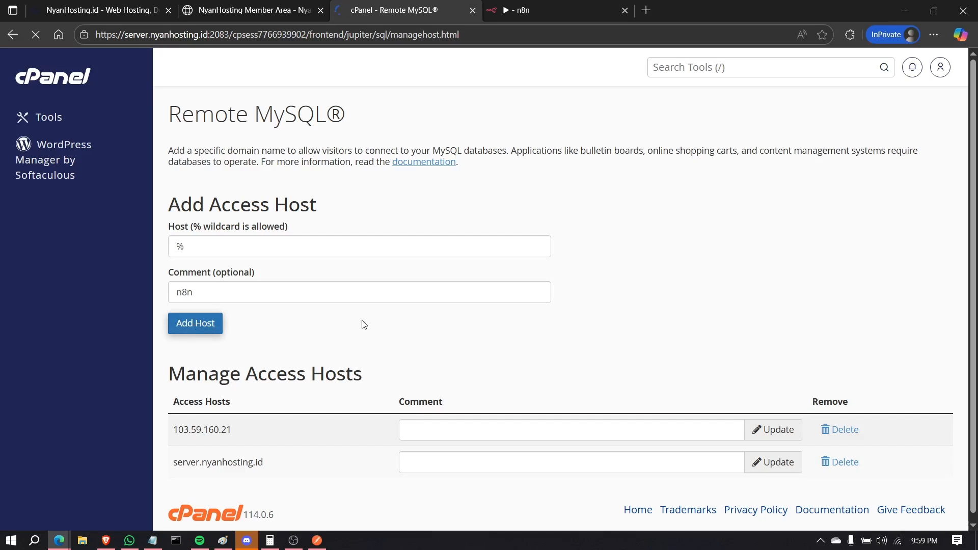
left_click(576, 215)
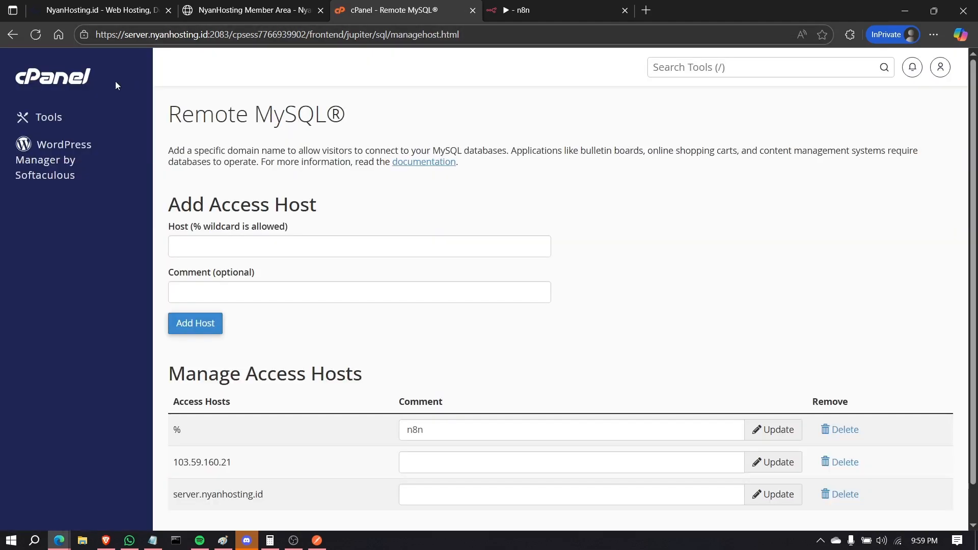
Create a new MySQL credential for the Insert rows node titled 'n8n db hosting'.
left_click(517, 10)
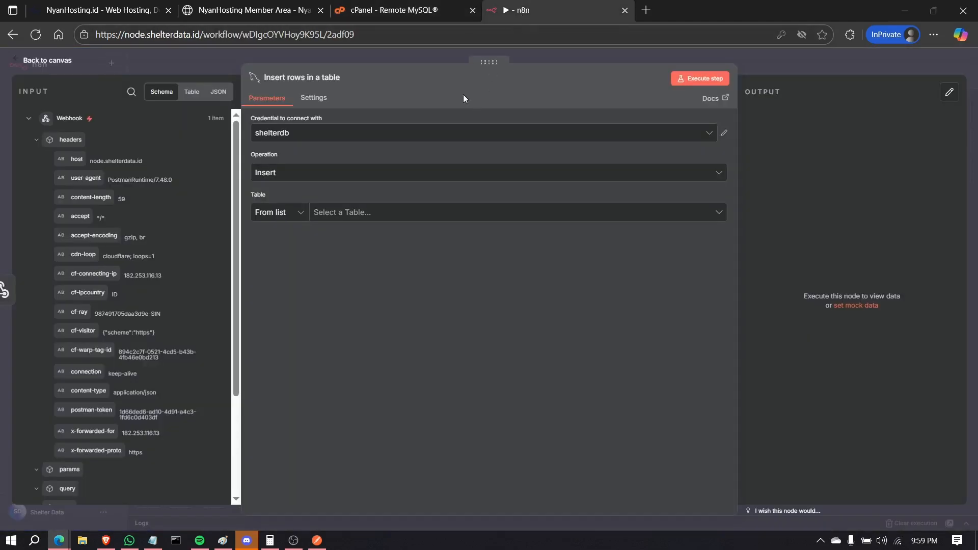
left_click(704, 134)
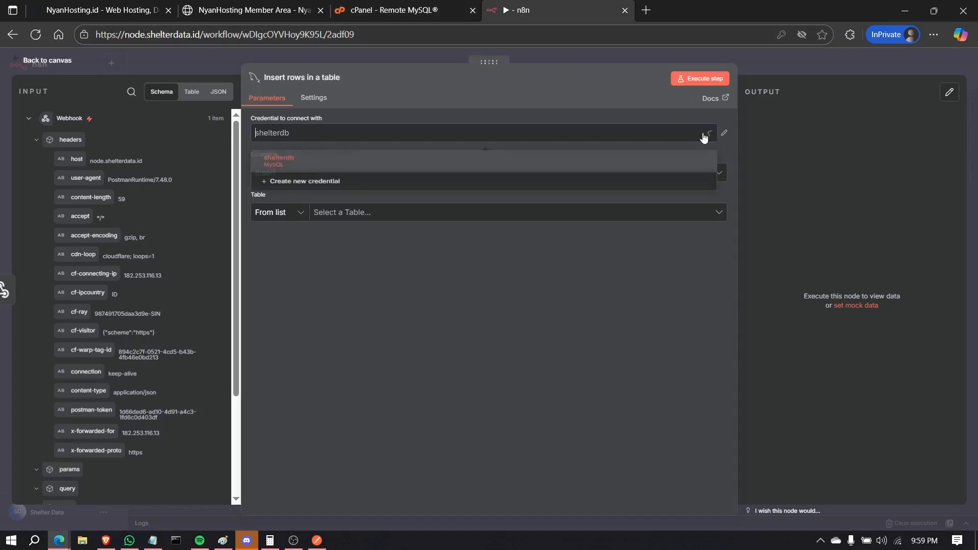
left_click(311, 190)
left_click(210, 97)
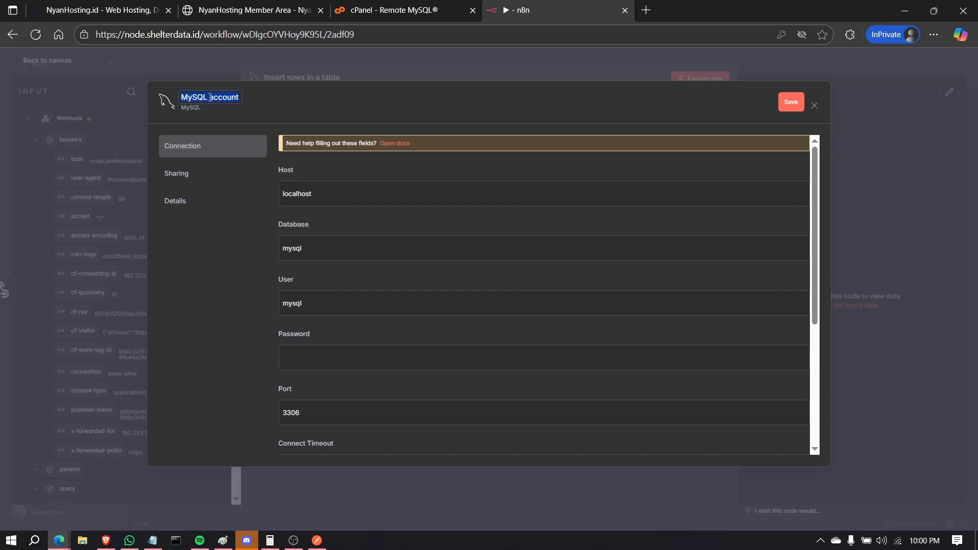
type("n8n db hosting")
Find and select the database user pembuatw_n8n on cPanel's MySQL Databases page.
left_click(359, 11)
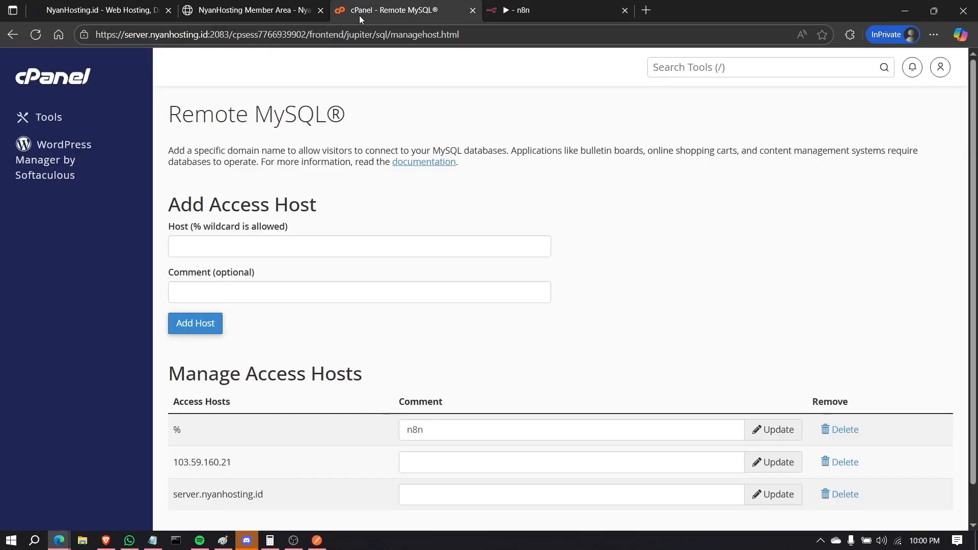
left_click(49, 89)
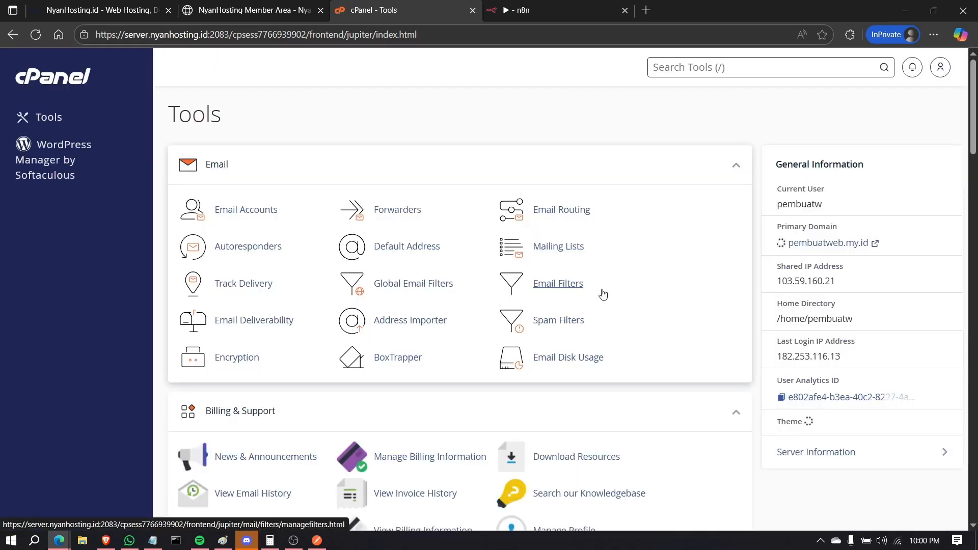
scroll(603, 294, "down", 15)
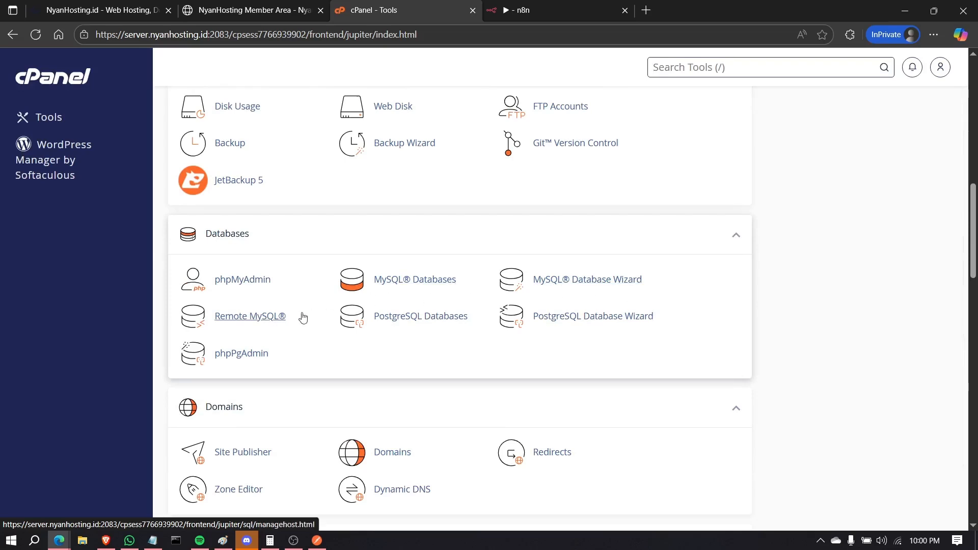
left_click(413, 284)
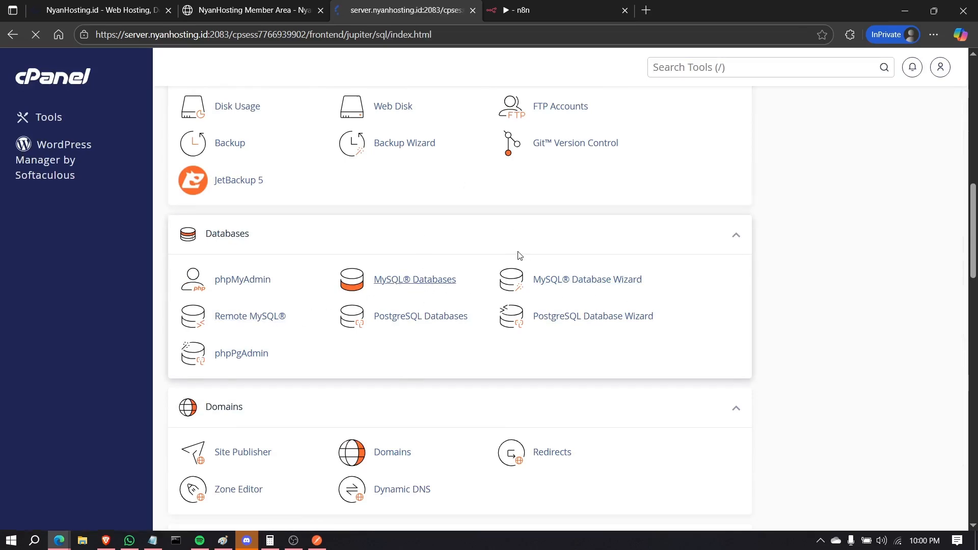
scroll(525, 313, "down", 15)
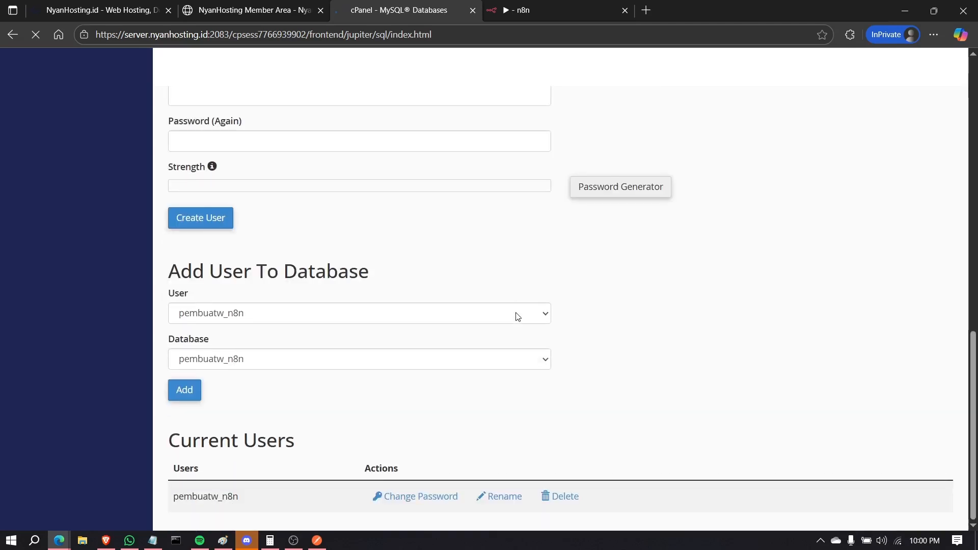
left_click_drag(172, 455, 268, 459)
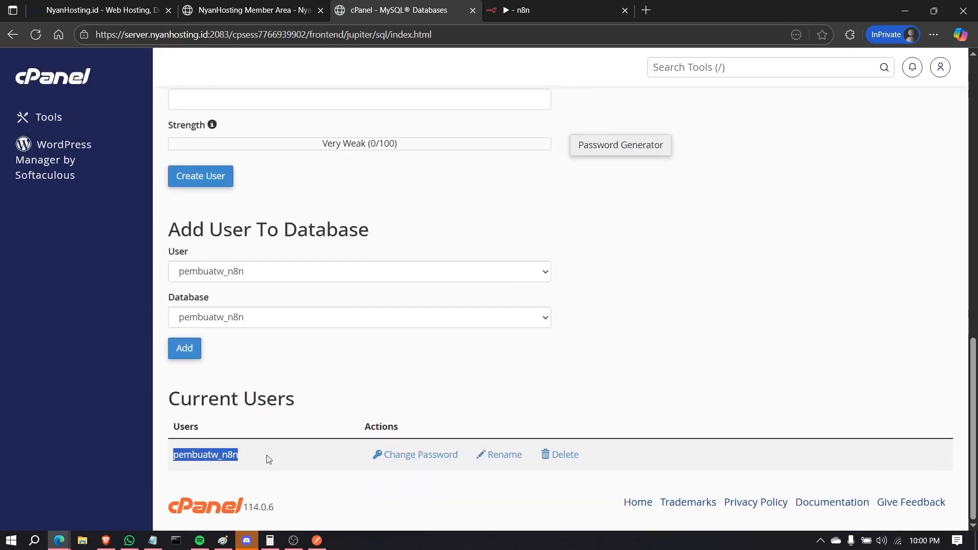
Replace localhost in the credential's Host with cPanel's shared IP 103.59.160.21.
left_click(512, 12)
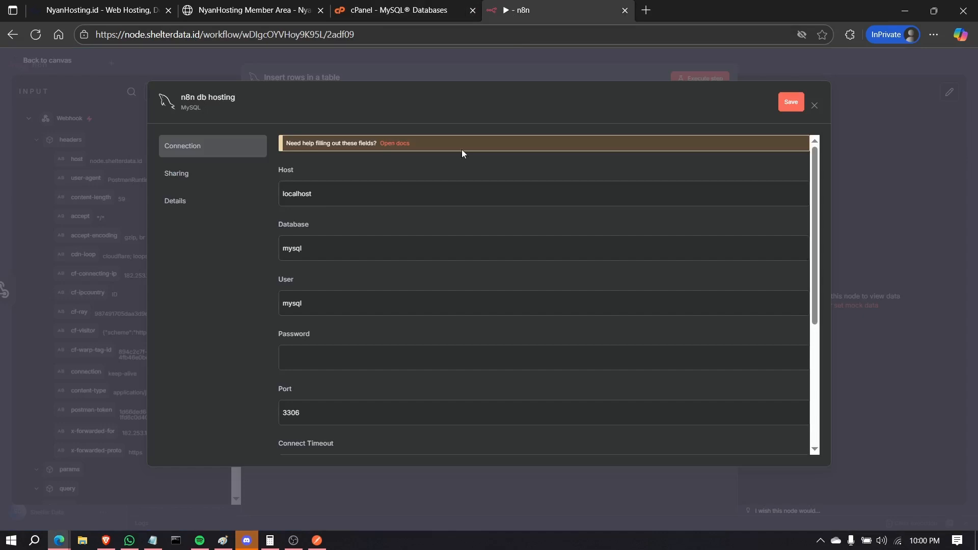
double_click(313, 194)
left_click(391, 15)
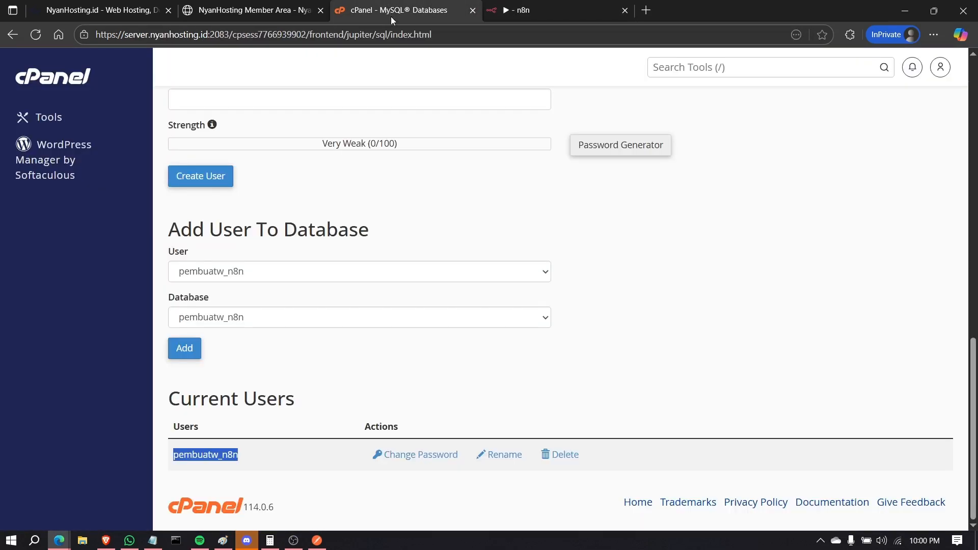
middle_click(71, 80)
left_click(530, 11)
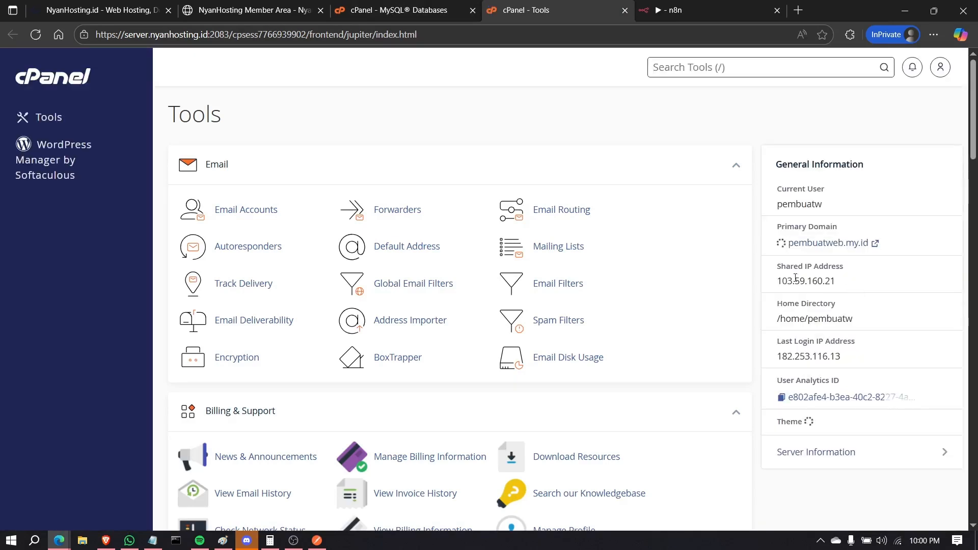
left_click_drag(773, 269, 861, 279)
left_click(773, 283)
left_click_drag(774, 283, 851, 280)
key("ctrl+c")
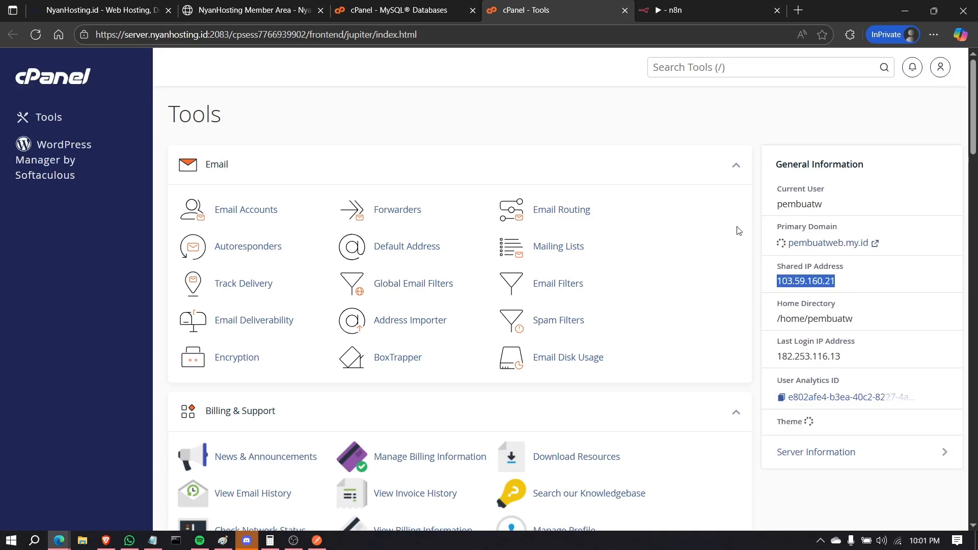
left_click(683, 11)
left_click(357, 194)
key("ctrl+a")
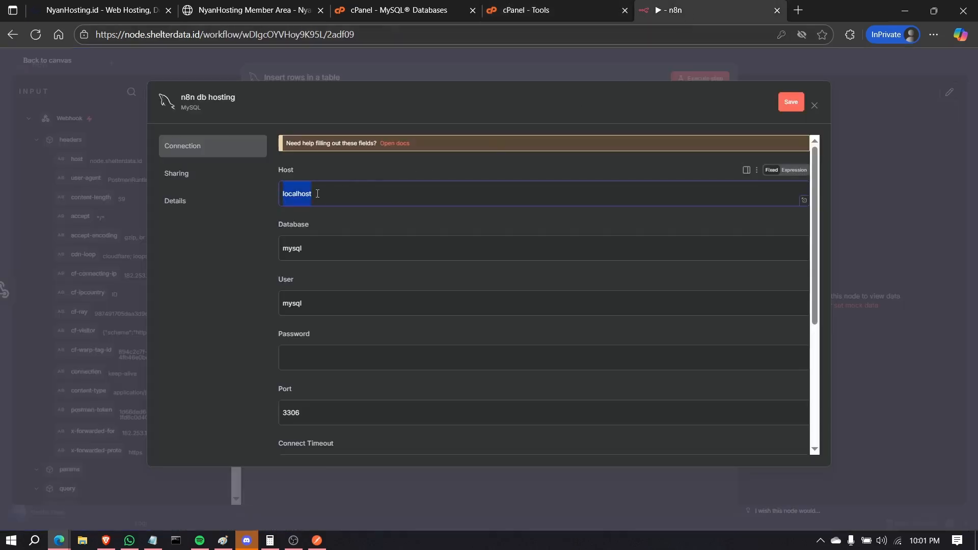
key("ctrl+v")
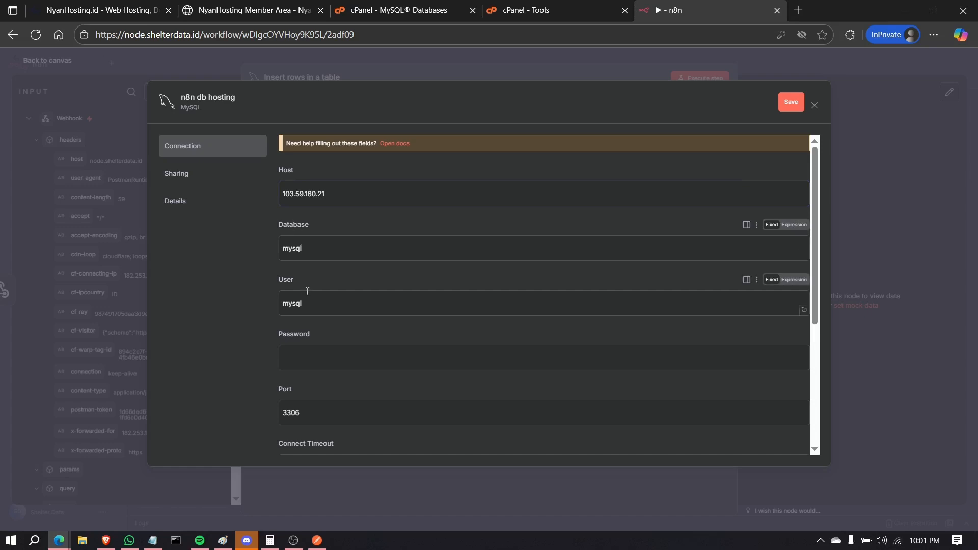
Set User and Database to pembuatw_n8n, paste the database password, then save and test the credential.
double_click(292, 303)
left_click(409, 10)
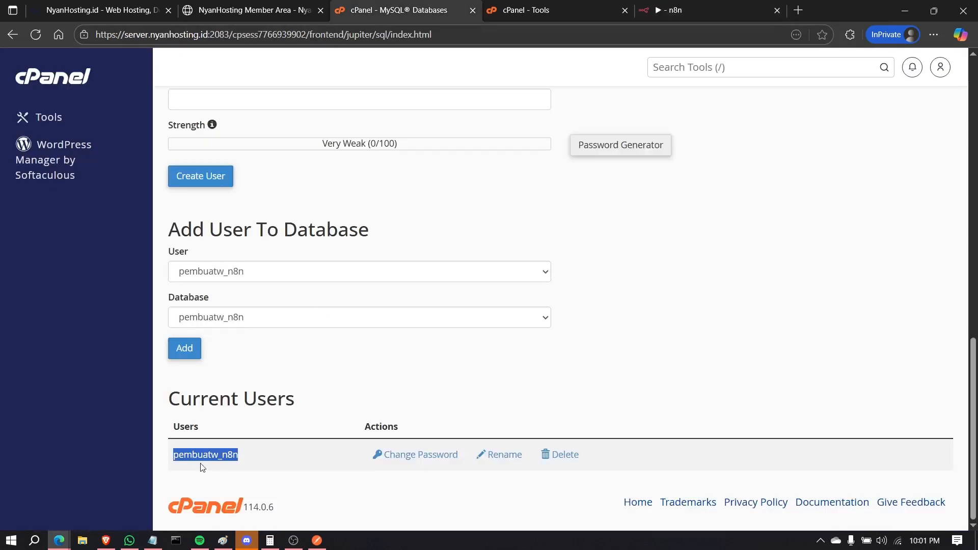
left_click(657, 10)
type("pembuatw_n8n")
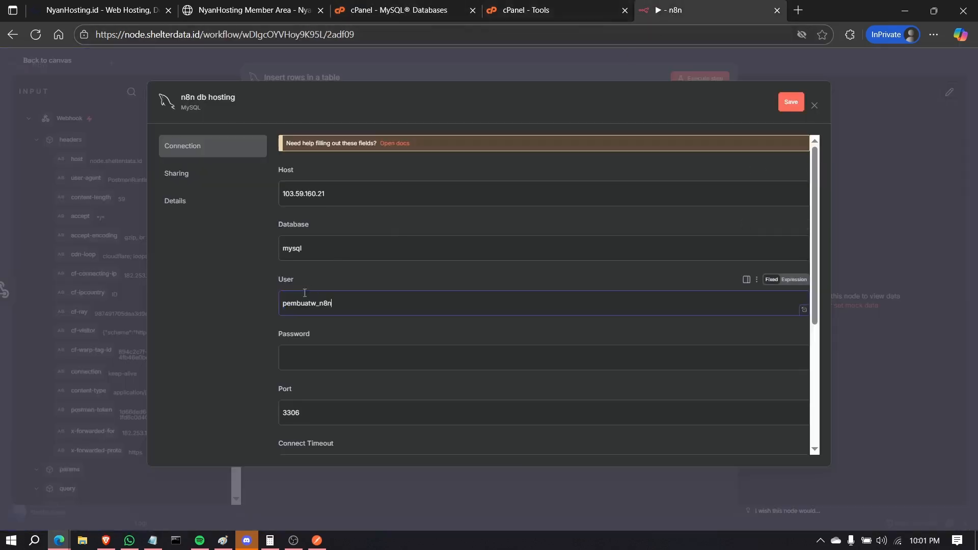
left_click(152, 540)
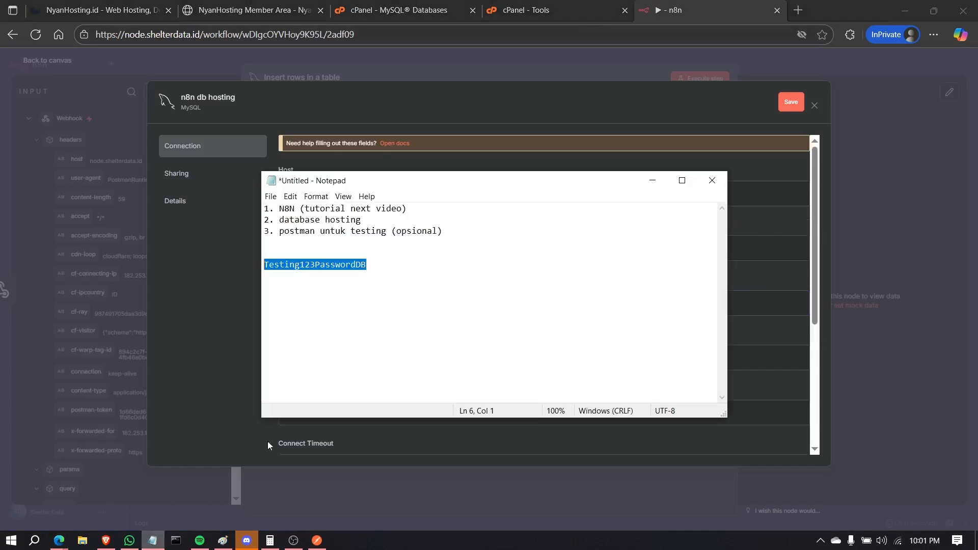
left_click(207, 310)
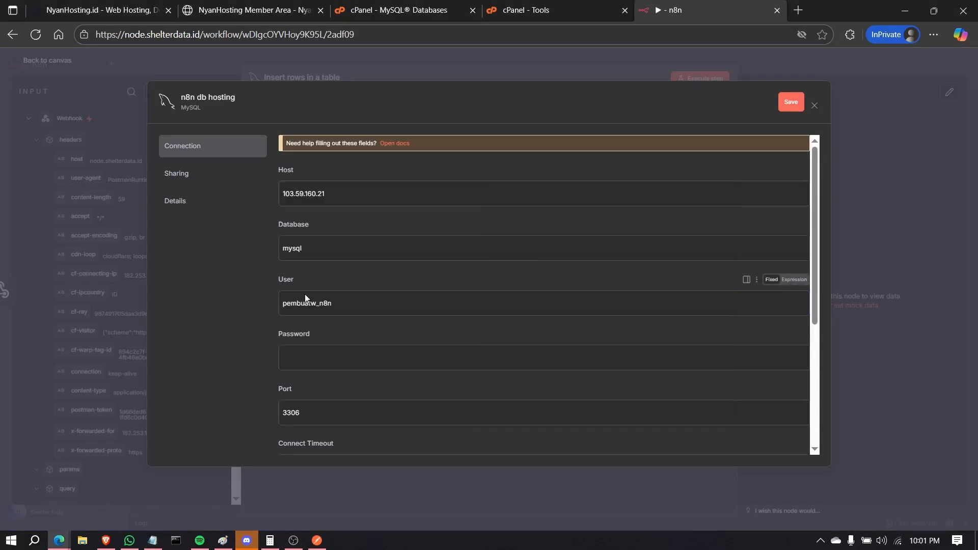
key("Tab")
key("ctrl+v")
key("shift+Tab")
key("ctrl+c")
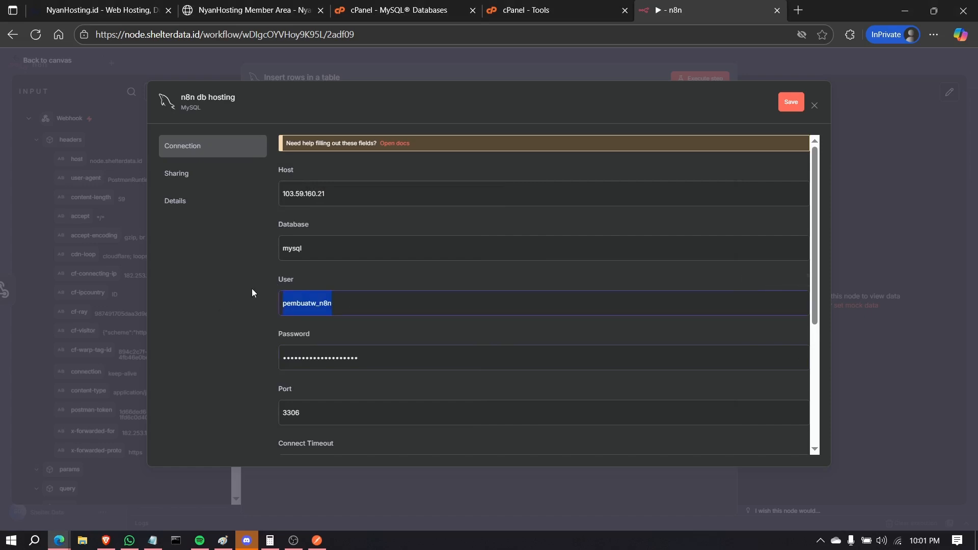
key("shift+Tab")
key("ctrl+v")
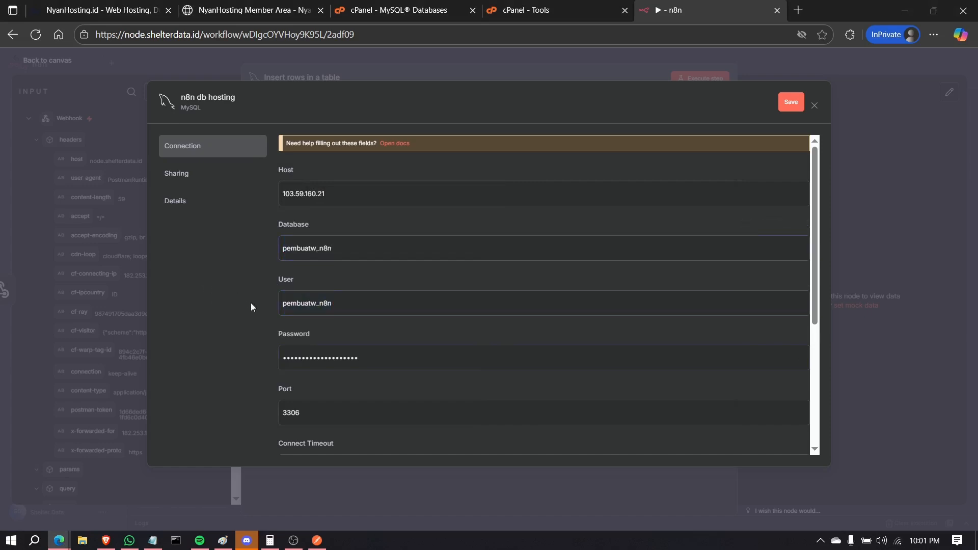
left_click(790, 102)
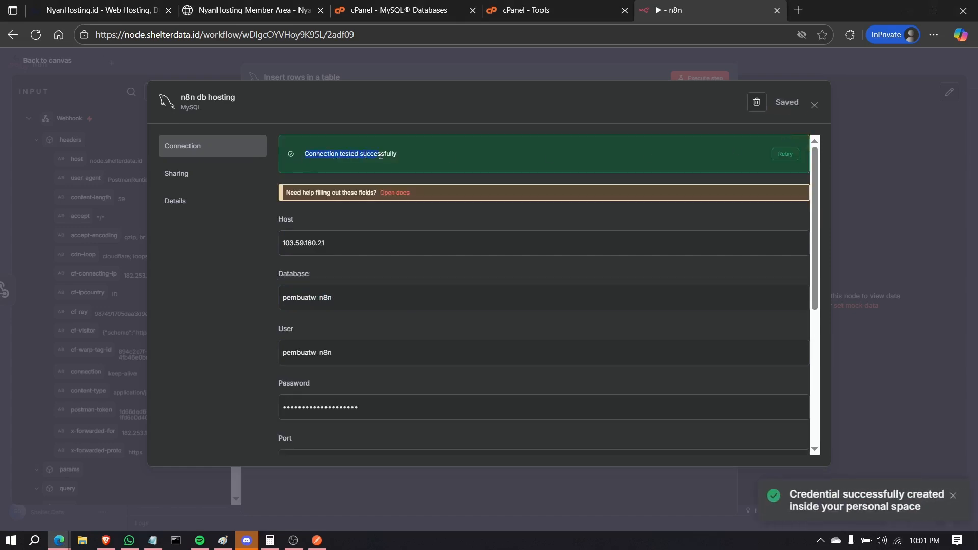
left_click(814, 105)
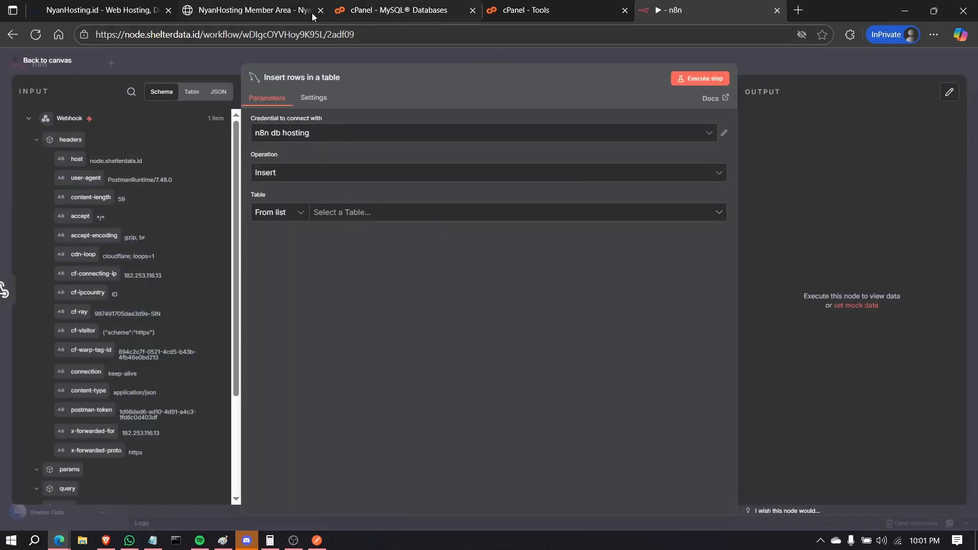
Launch phpMyAdmin from cPanel's Databases tools and switch to its new tab.
left_click(381, 13)
left_click(550, 18)
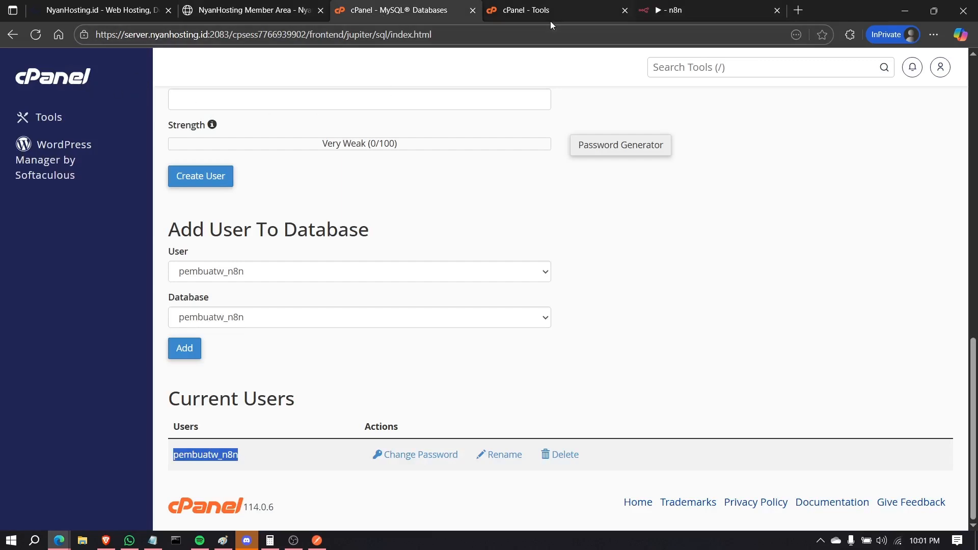
scroll(389, 233, "down", 10)
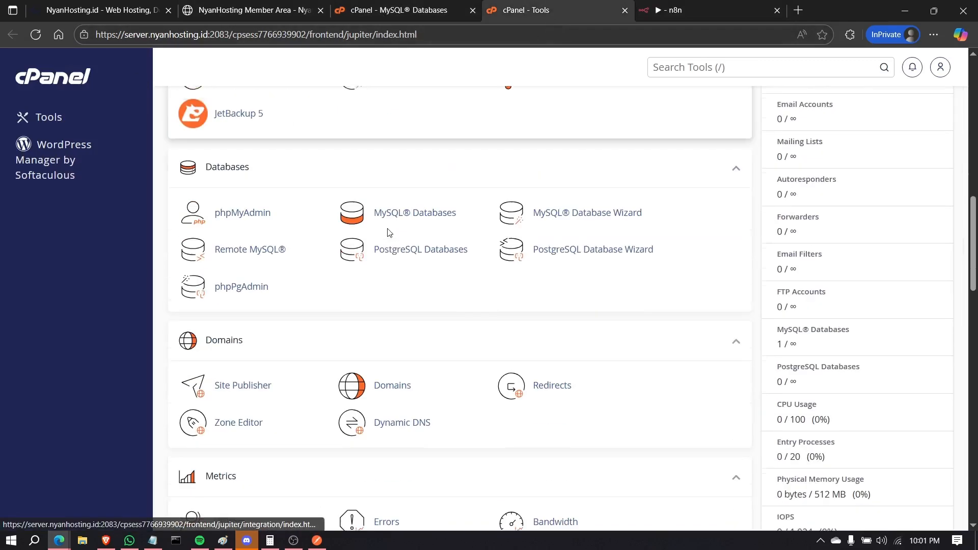
left_click(234, 204)
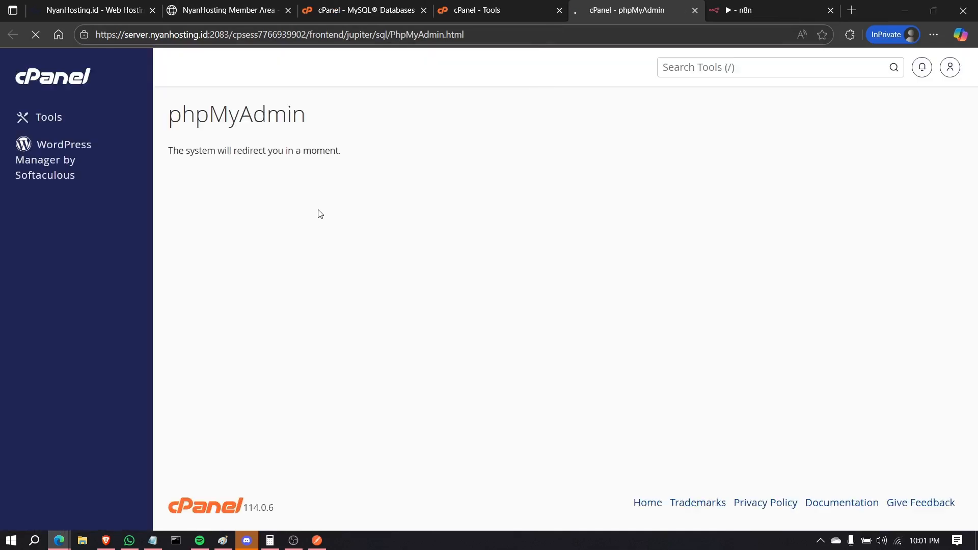
left_click(479, 10)
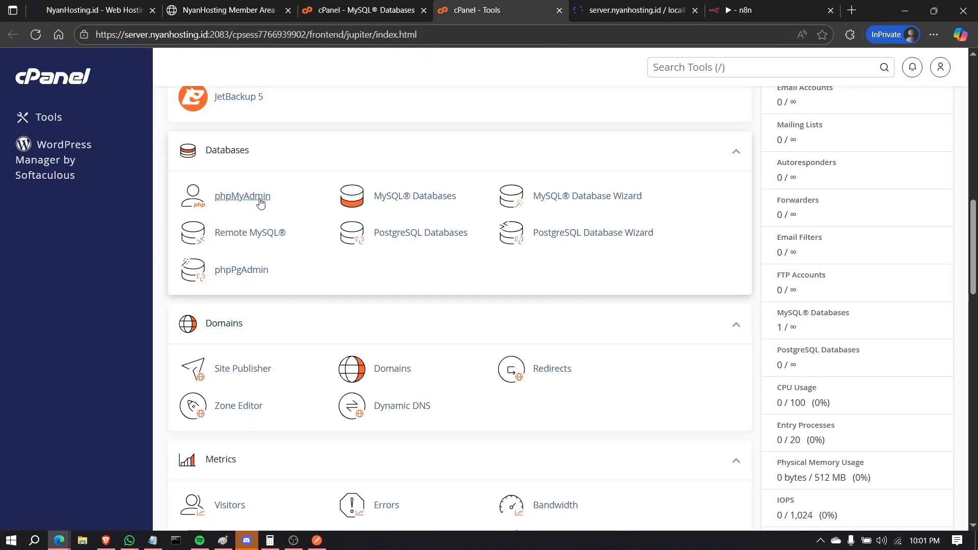
left_click(630, 13)
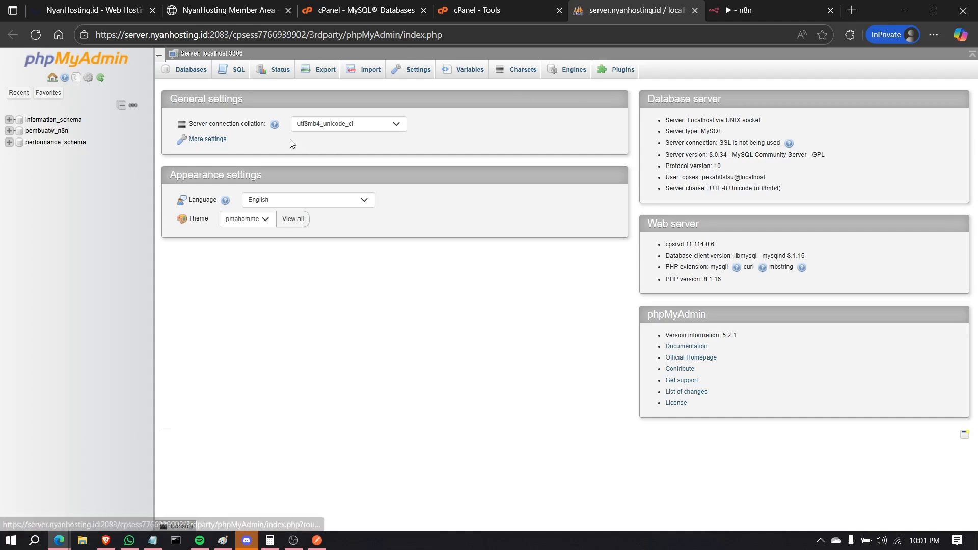
Open pembuatw_n8n and note a users table plan (id, username, password, create) in the notes.
left_click(47, 131)
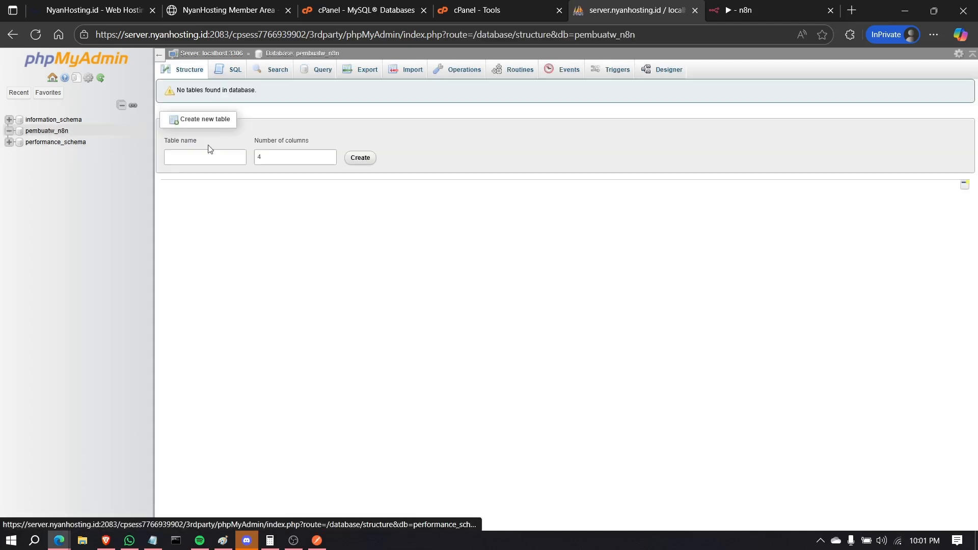
left_click(152, 541)
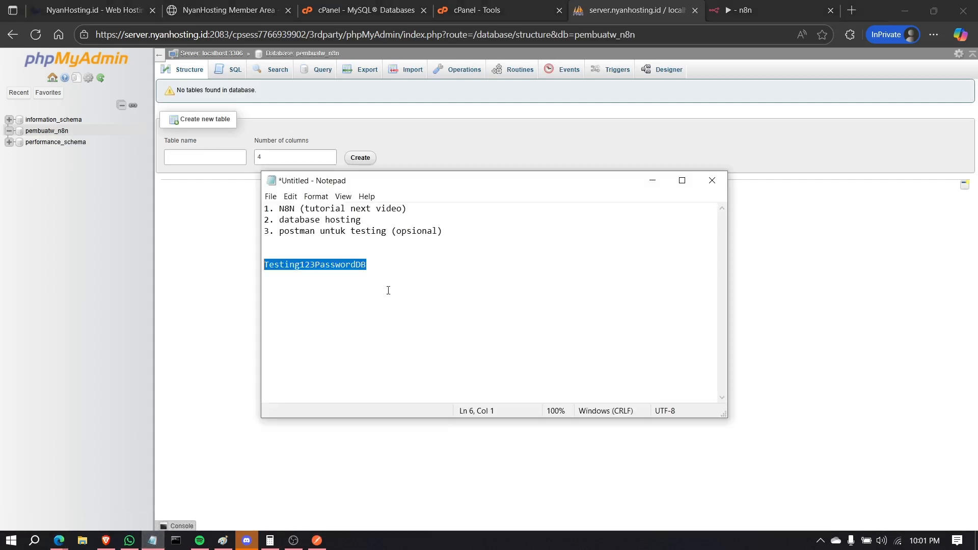
left_click(394, 275)
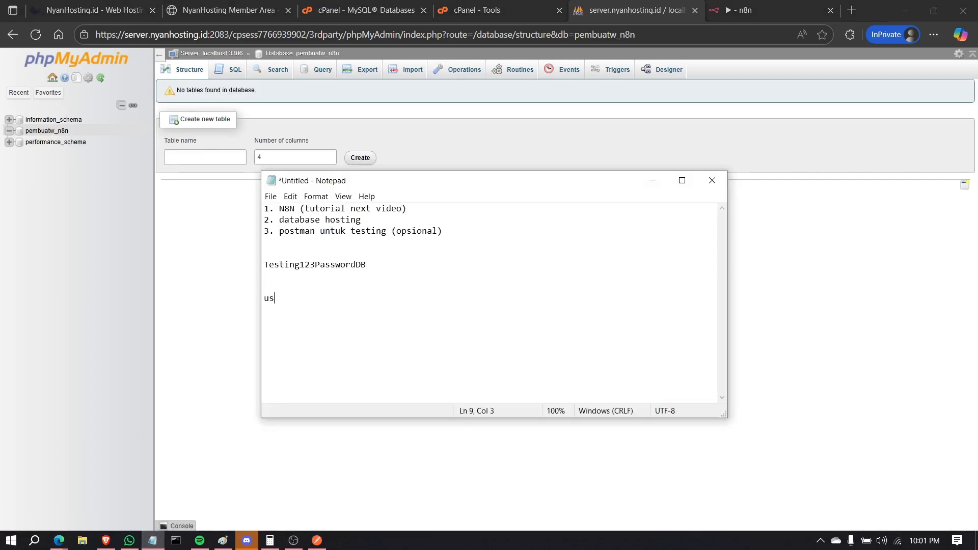
type("users")
key("Return")
type("id, username, password,")
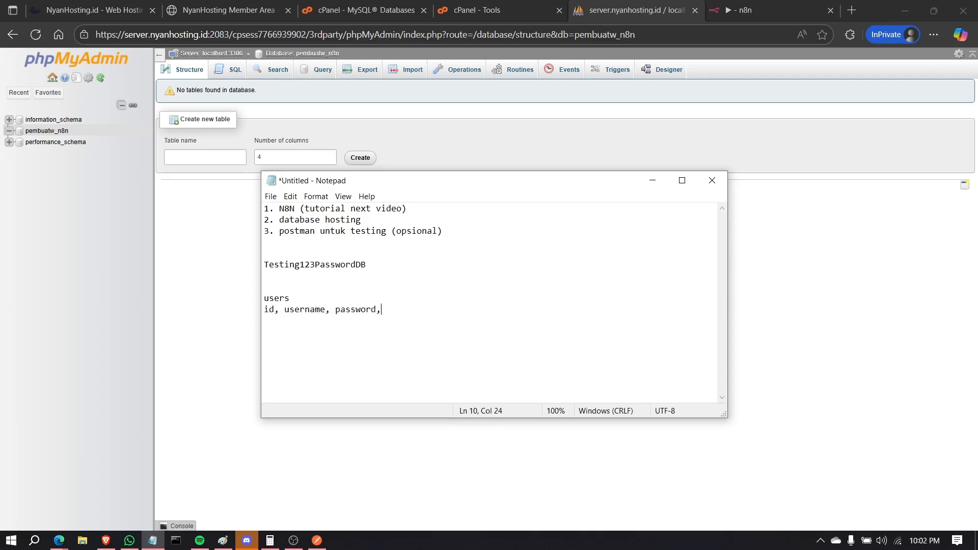
type(" create_at")
Enter 'users' as the table name with 4 columns and create it.
left_click(257, 158)
left_click(224, 158)
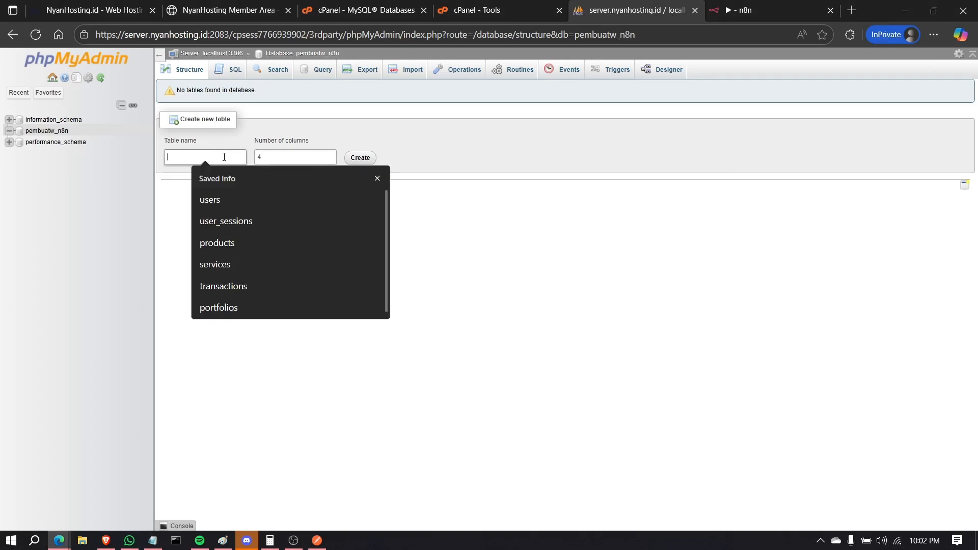
type("users")
left_click(327, 239)
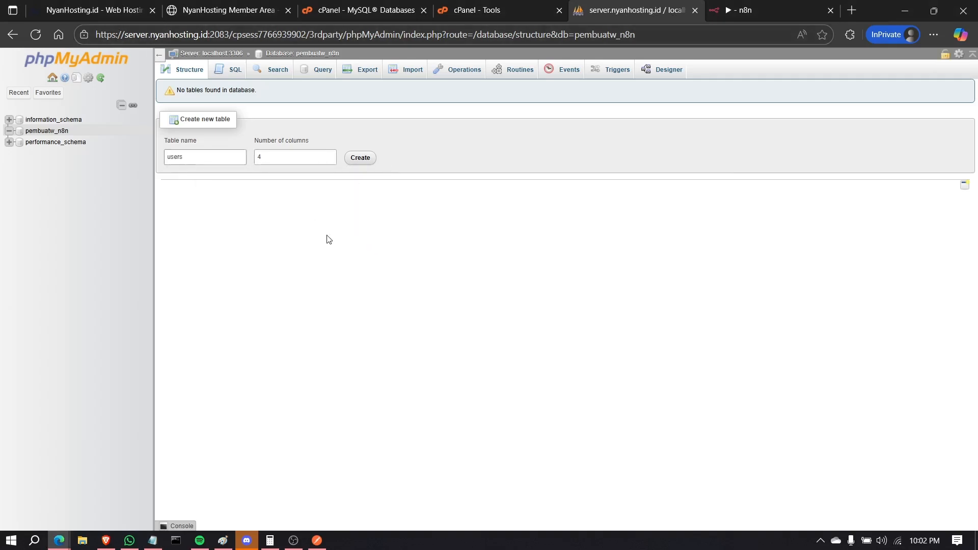
left_click(363, 160)
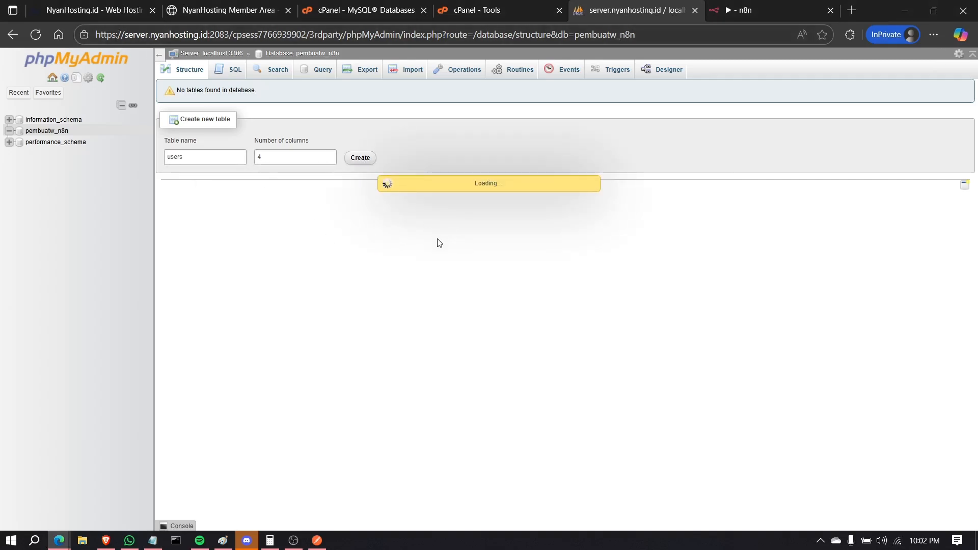
Name the four columns id, username, password and create_at, copying them from the notes.
key("alt+Tab")
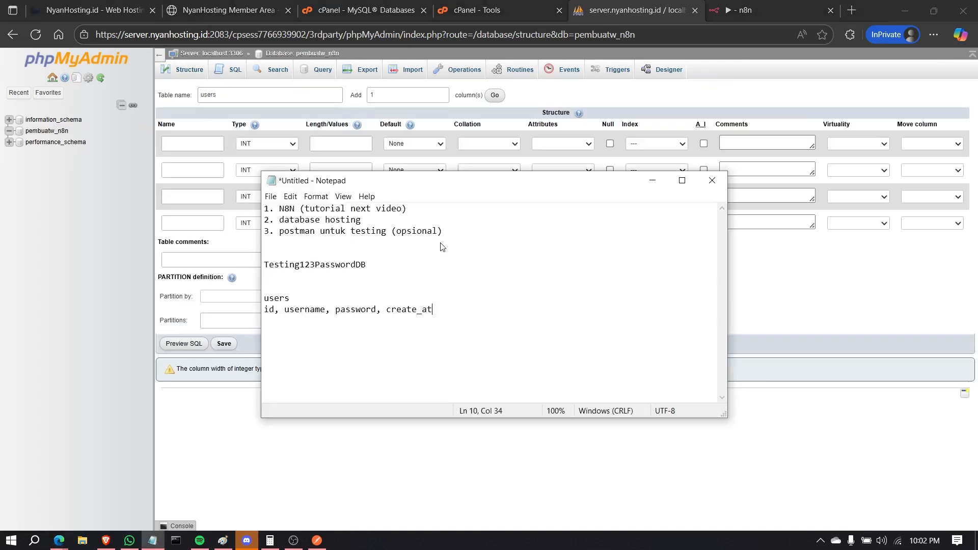
double_click(269, 309)
key("ctrl+c")
key("alt+Tab")
key("ctrl+v")
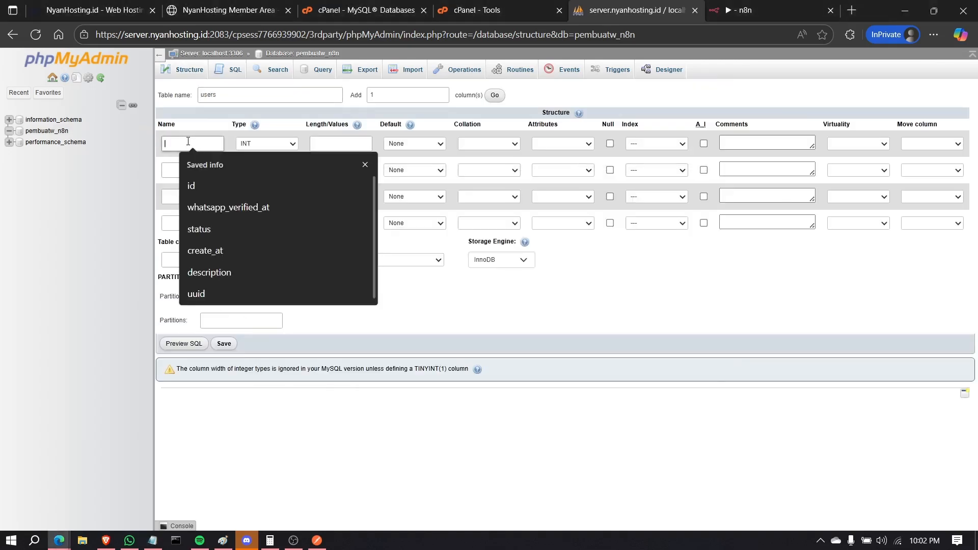
key("alt+Tab")
double_click(304, 309)
key("ctrl+c")
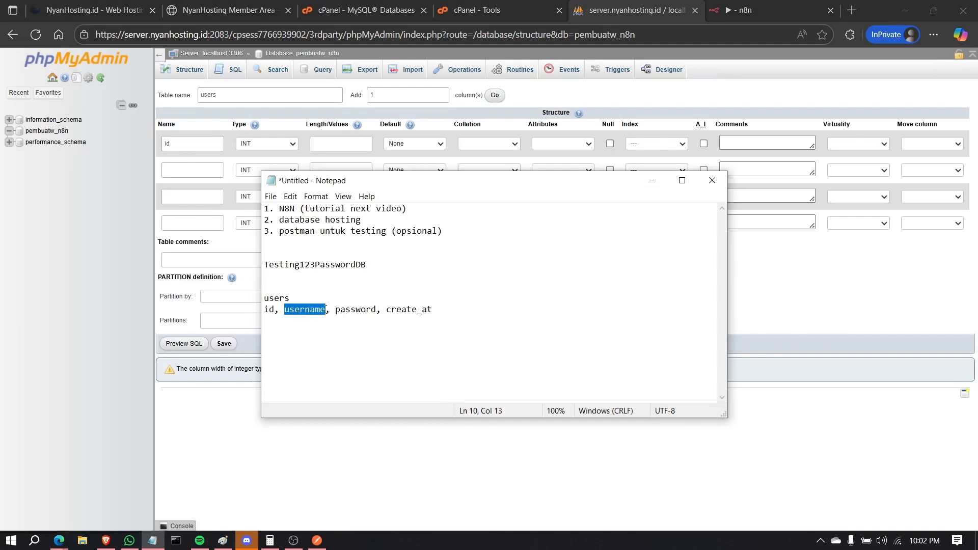
left_click(193, 170)
key("ctrl+v")
key("alt+Tab")
double_click(355, 309)
key("ctrl+c")
left_click(193, 196)
key("ctrl+v")
key("alt+Tab")
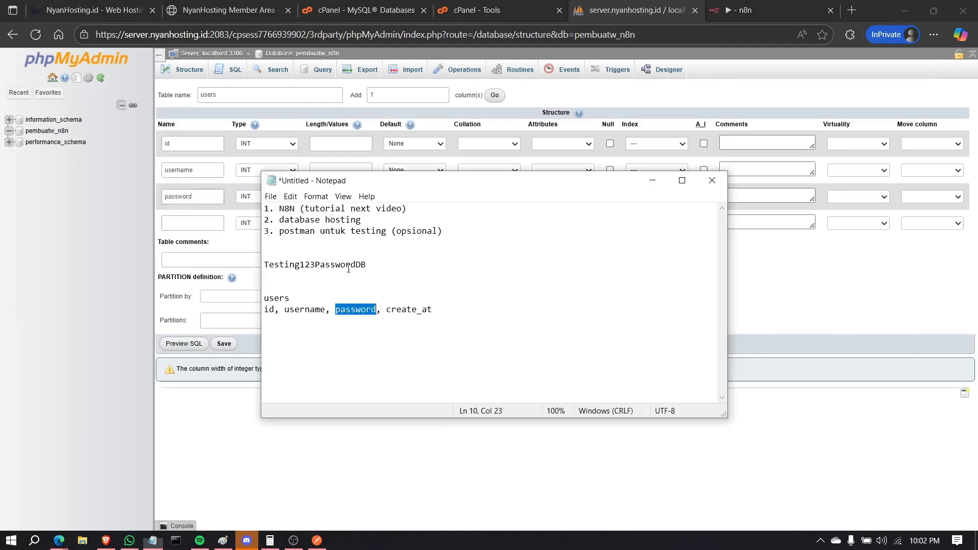
double_click(447, 311)
key("ctrl+c")
key("alt+Tab")
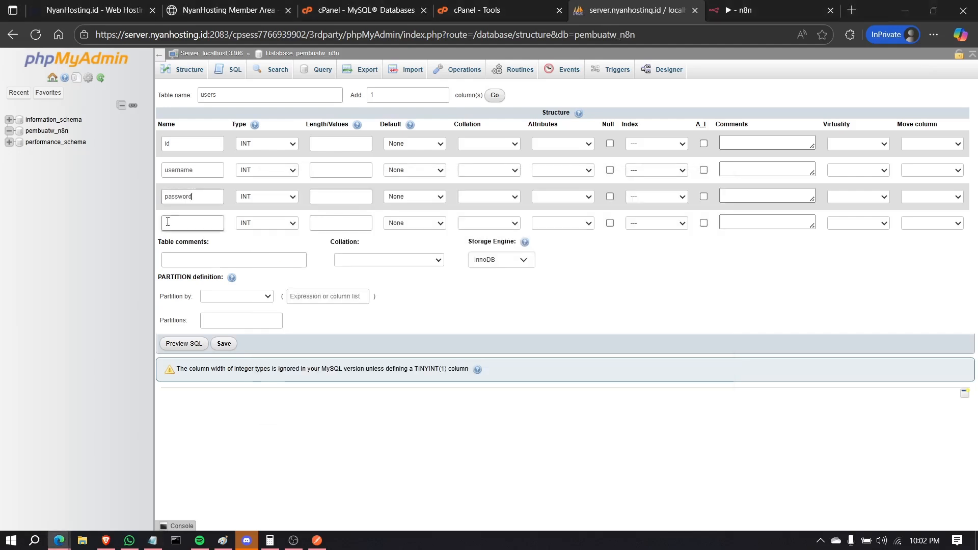
left_click(192, 223)
key("ctrl+v")
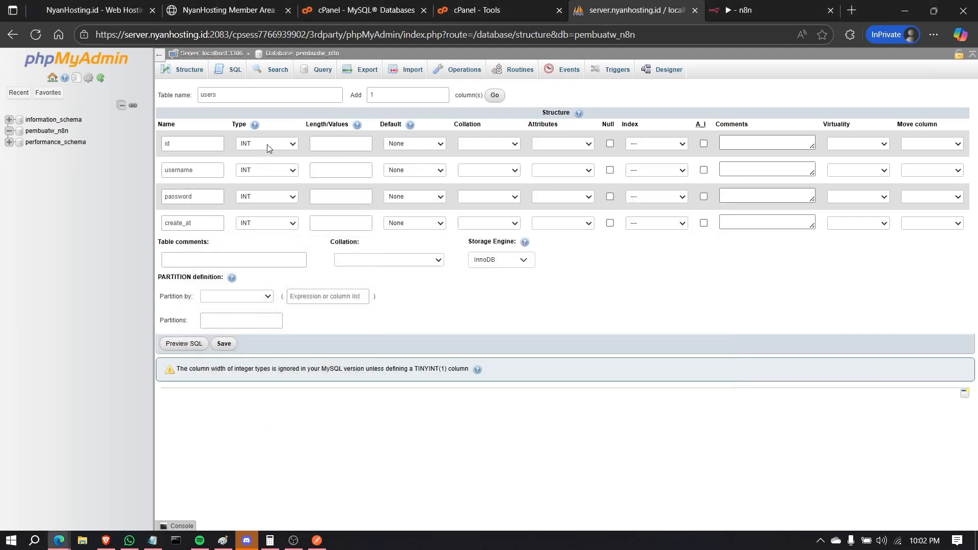
Make username and password VARCHAR columns with length 150.
left_click(267, 170)
left_click(256, 202)
left_click(267, 196)
left_click(256, 228)
left_click(267, 223)
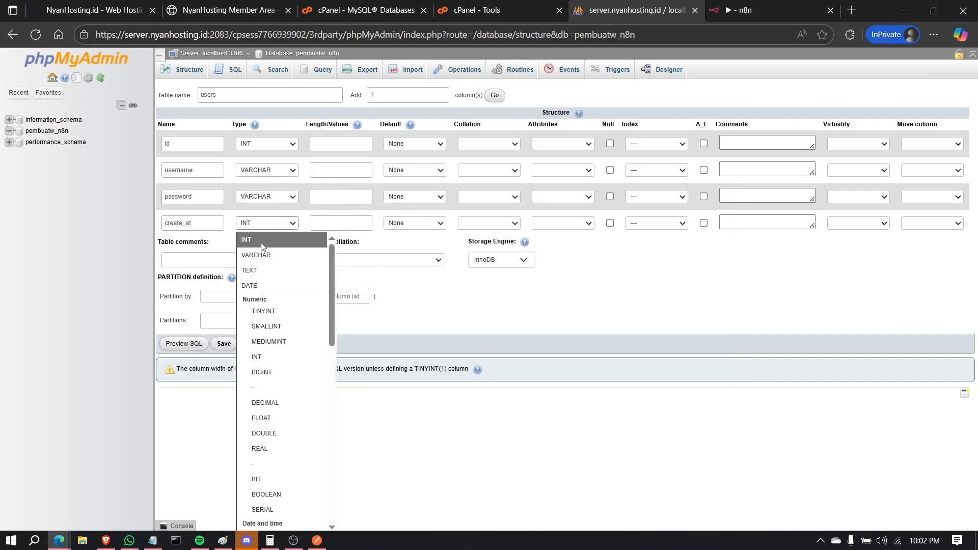
left_click(257, 255)
left_click(324, 171)
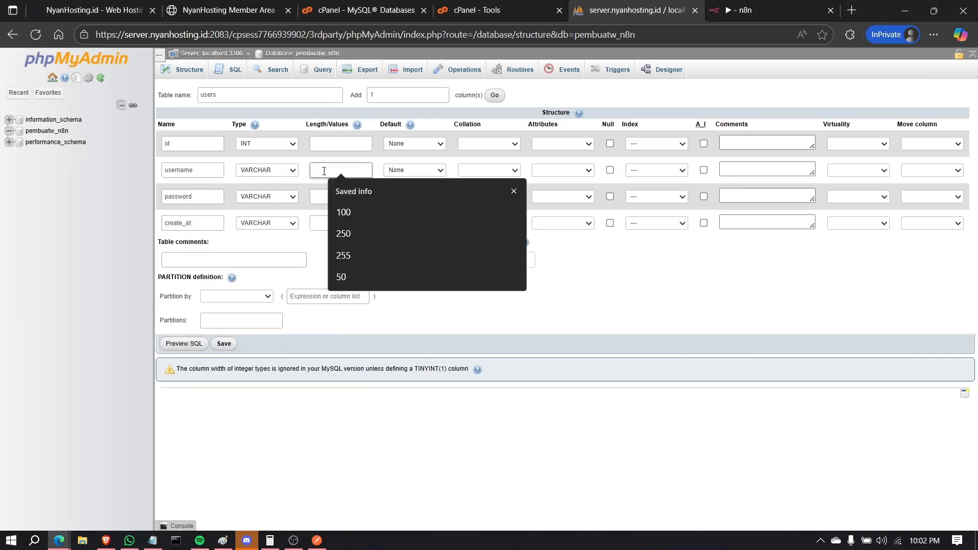
type("150")
key("ctrl+a")
key("ctrl+c")
left_click(341, 197)
key("ctrl+v")
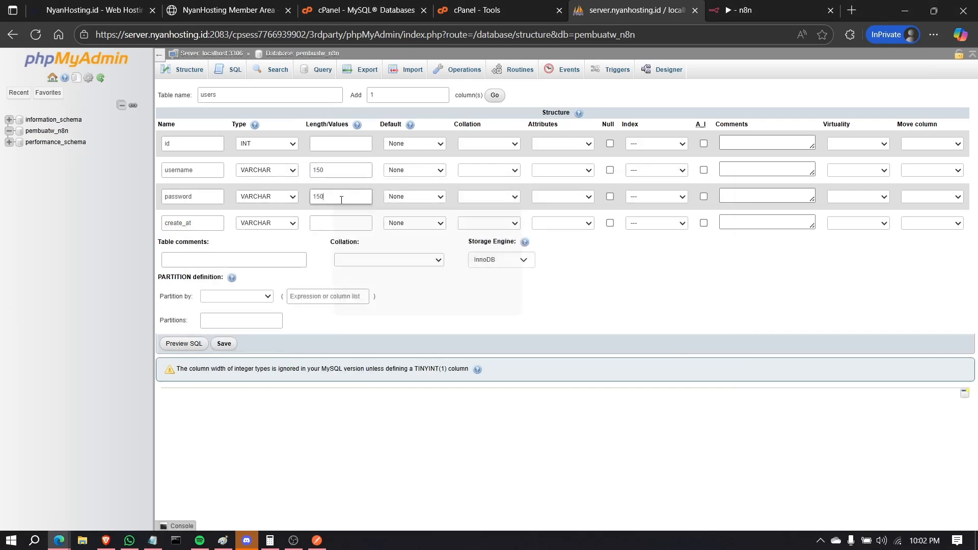
Make create_at a TIMESTAMP defaulting to CURRENT_TIMESTAMP, id auto-increment, then save and browse users.
left_click(266, 223)
scroll(279, 331, "down", 3)
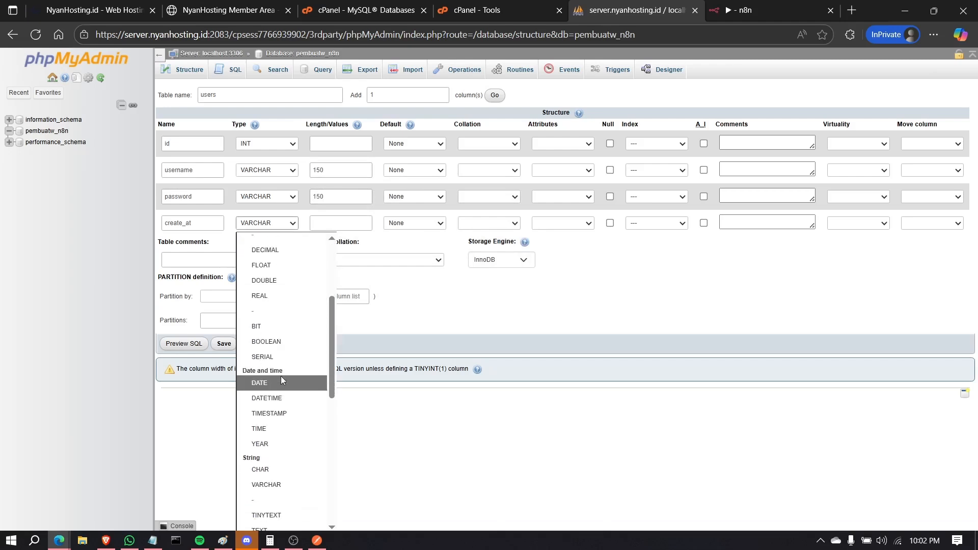
left_click(283, 412)
left_click(421, 230)
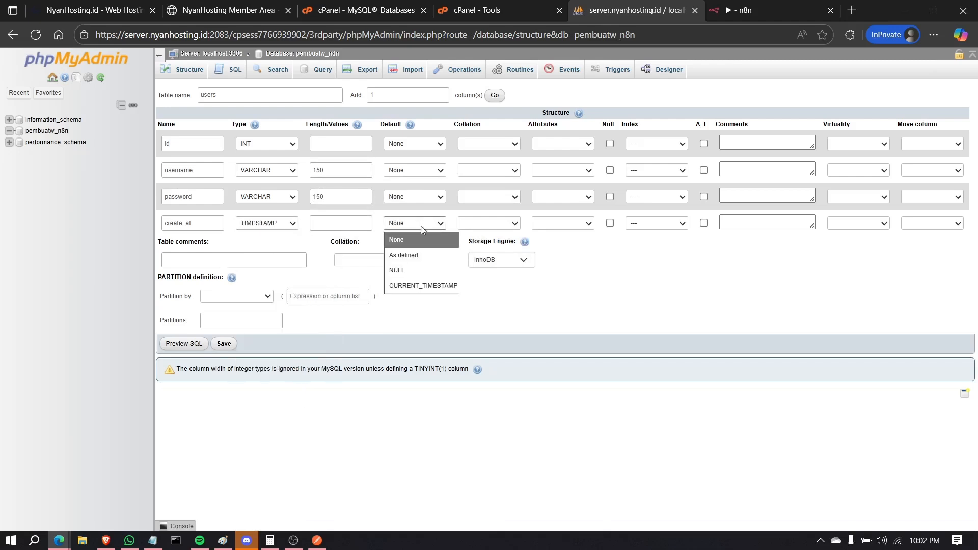
left_click(423, 284)
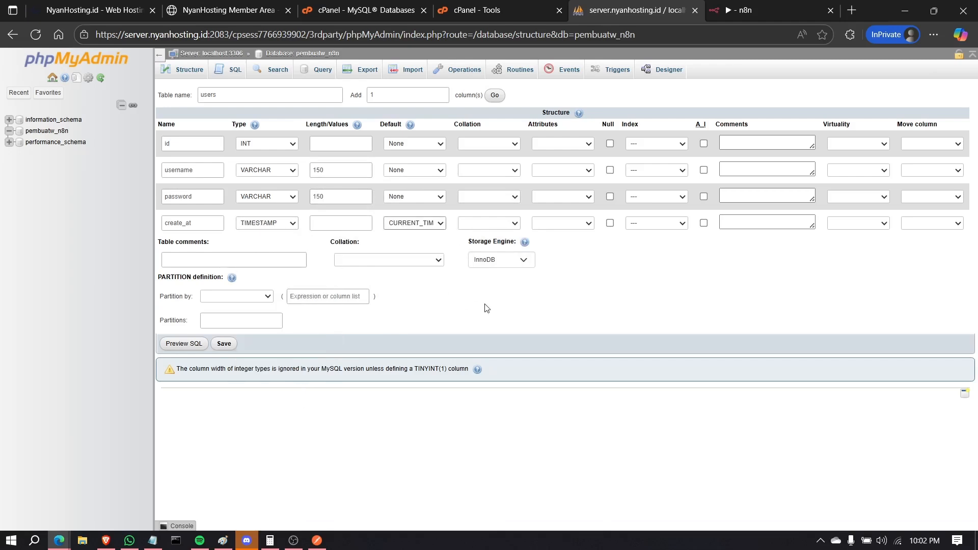
left_click(703, 144)
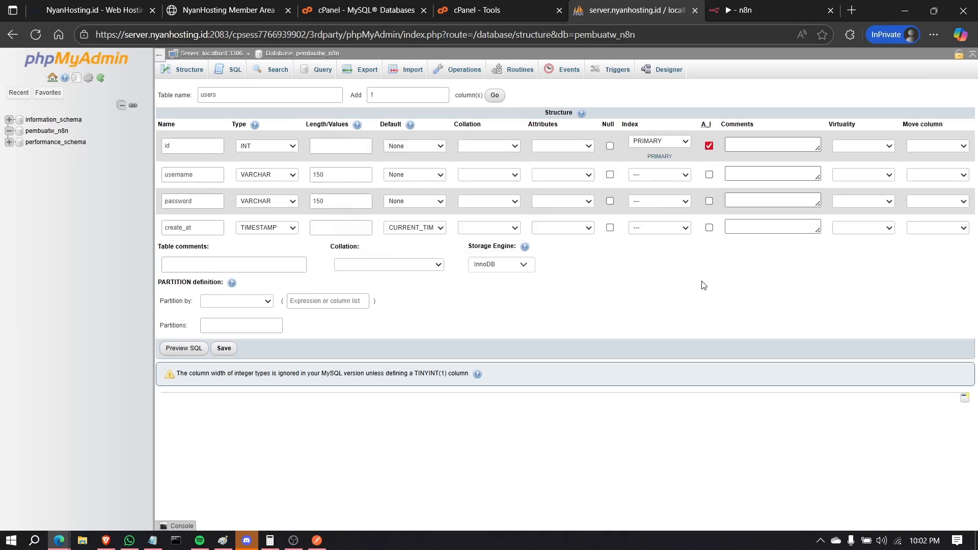
left_click(226, 352)
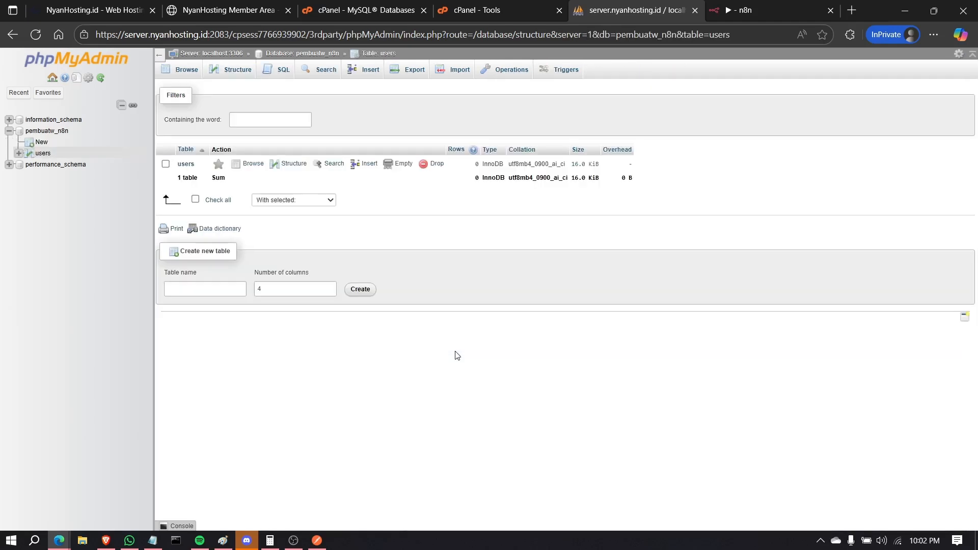
left_click(41, 153)
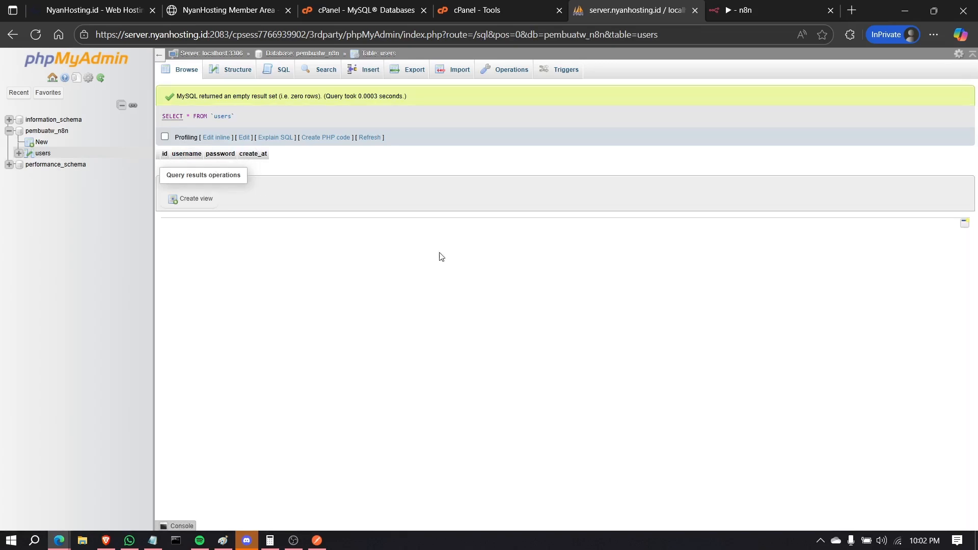
Choose the users table in the Insert rows node and set Data Mode to Map Each Column Manually.
left_click(769, 12)
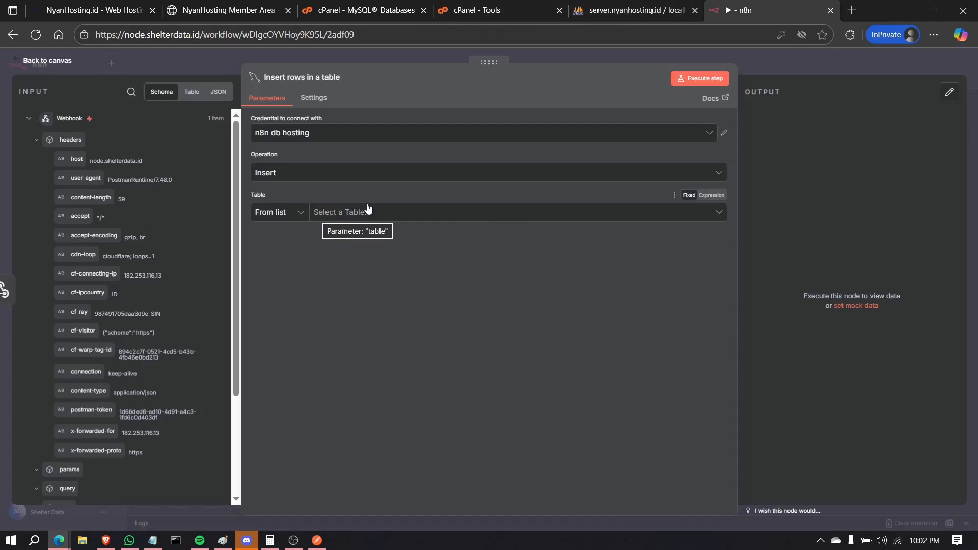
left_click(606, 16)
double_click(42, 153)
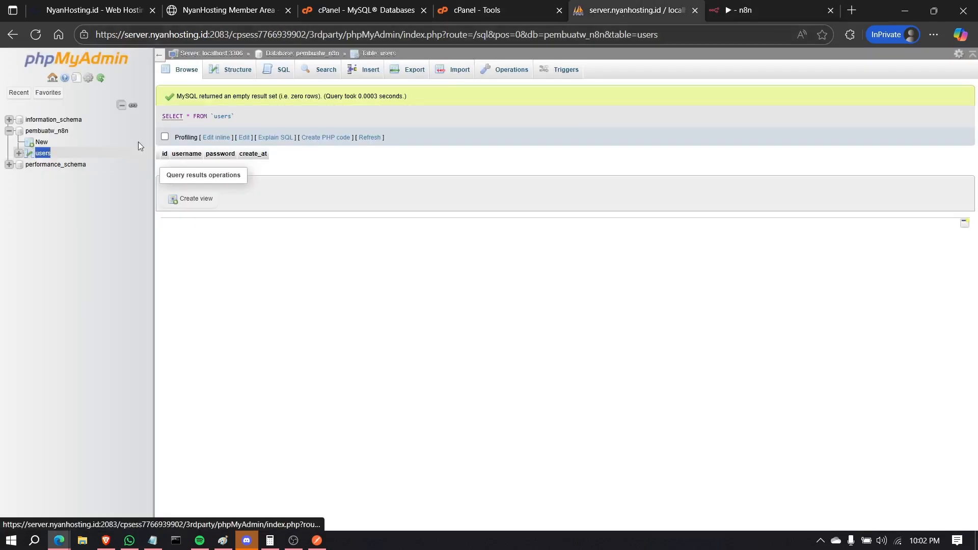
left_click(717, 19)
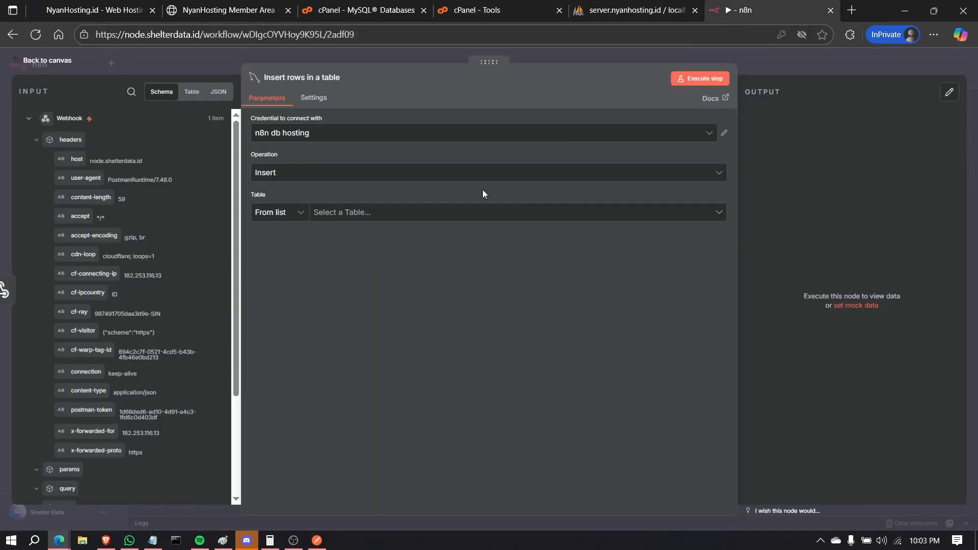
left_click(339, 214)
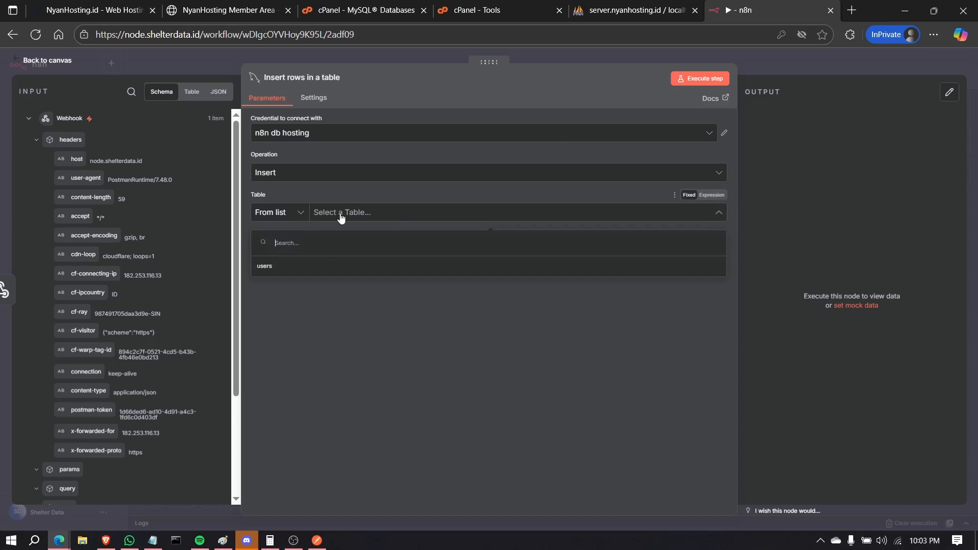
left_click(289, 267)
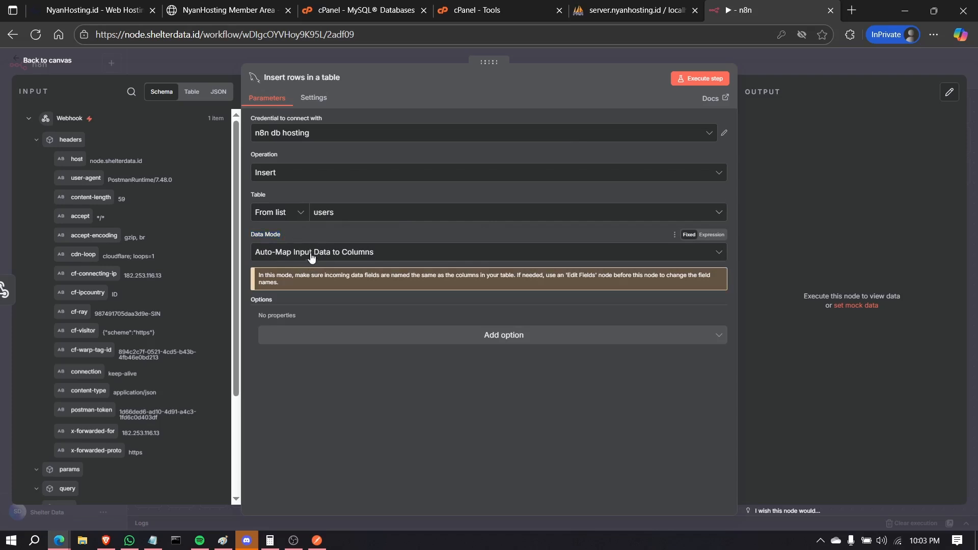
left_click(312, 255)
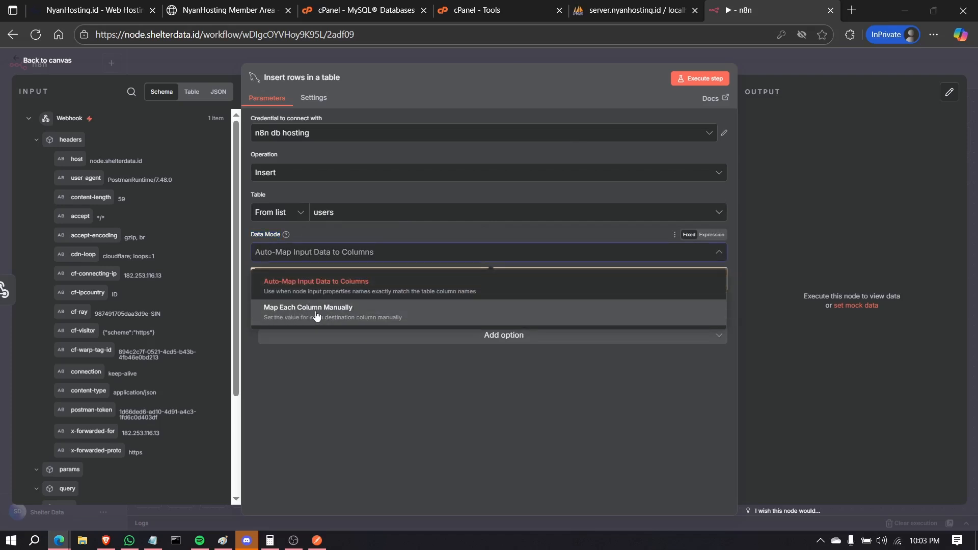
left_click(343, 315)
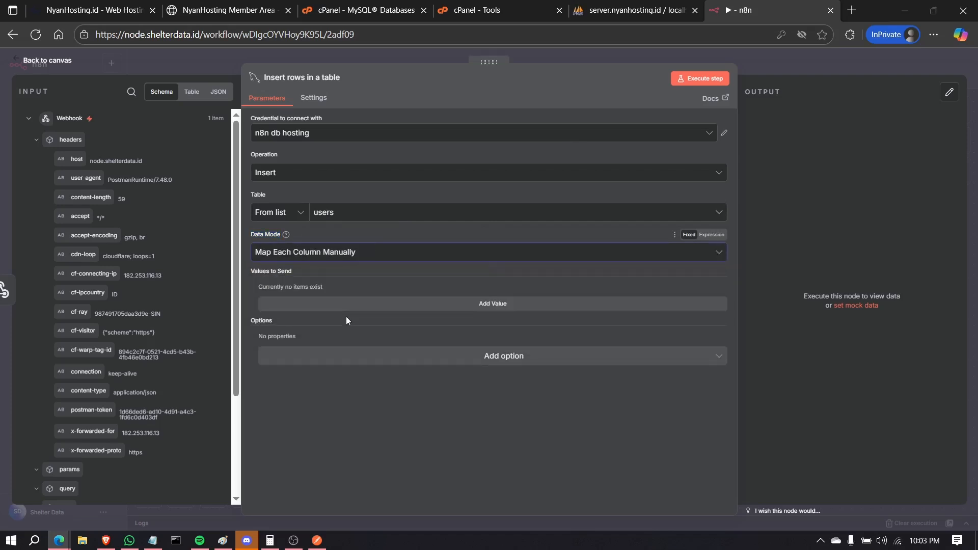
Add a username column value mapped from the webhook's body.name.
left_click(485, 304)
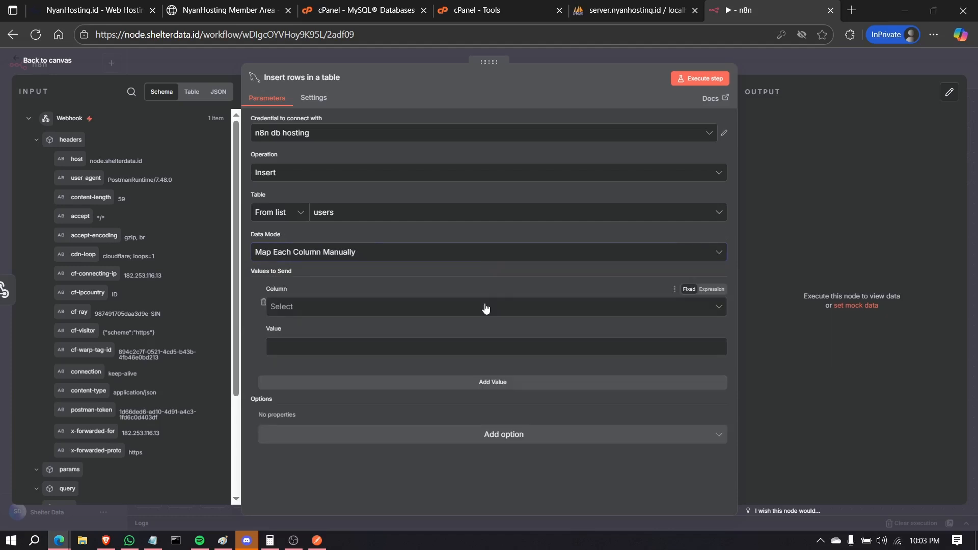
left_click(297, 308)
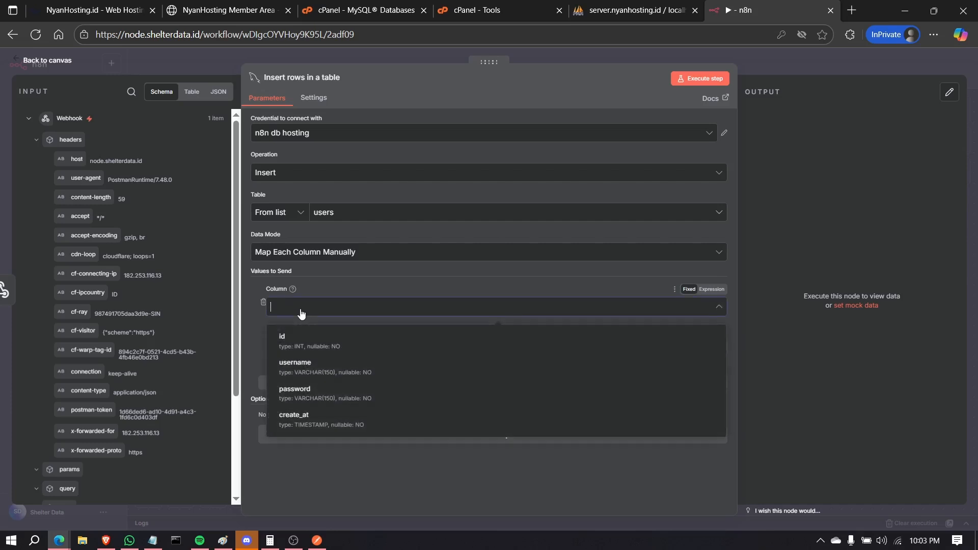
left_click(271, 369)
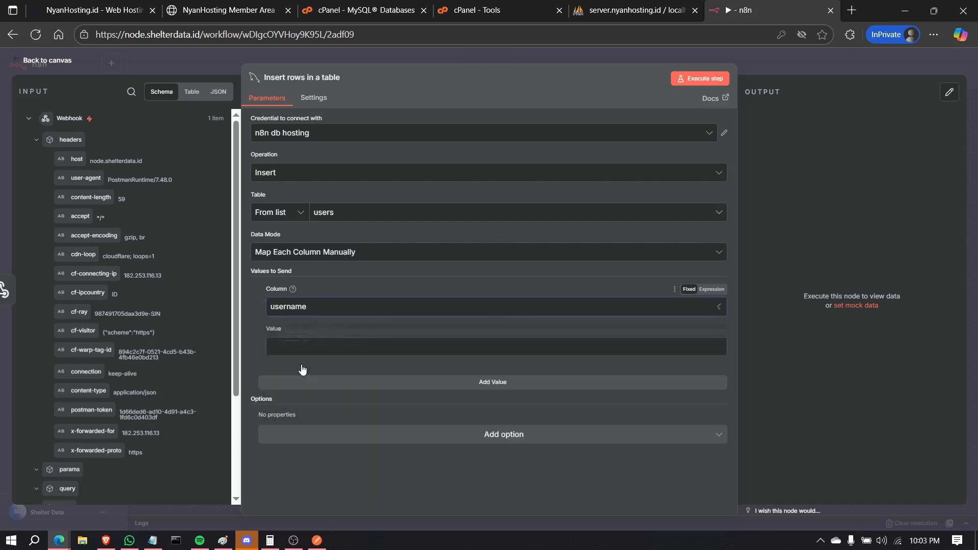
scroll(212, 359, "down", 3)
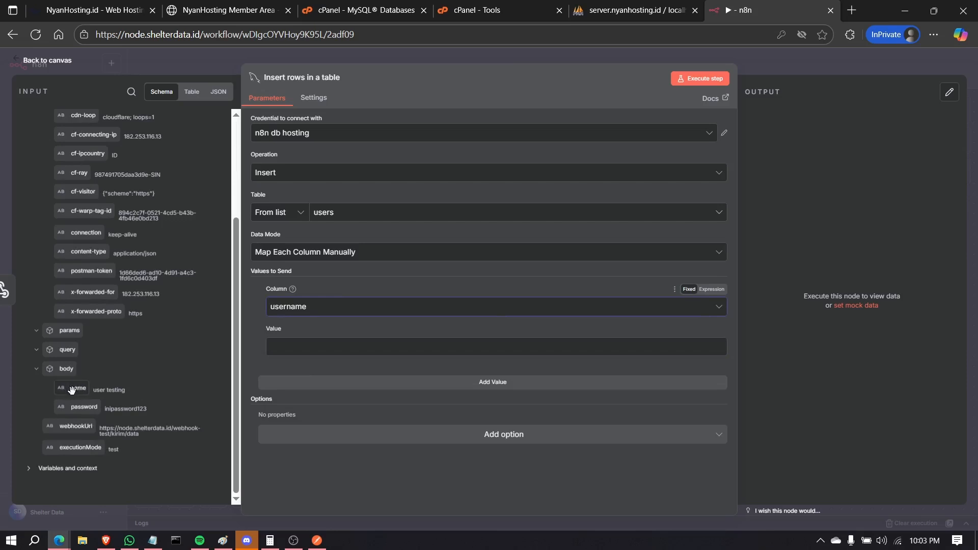
left_click_drag(71, 390, 297, 353)
left_click(251, 349)
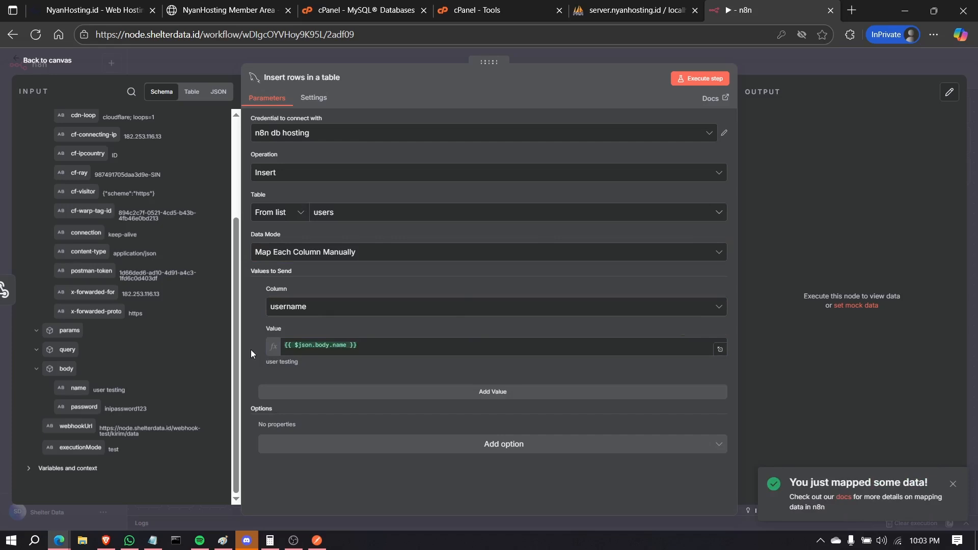
Add a password column value mapped from body.password and execute the insert step.
left_click(490, 391)
scroll(489, 389, "down", 1)
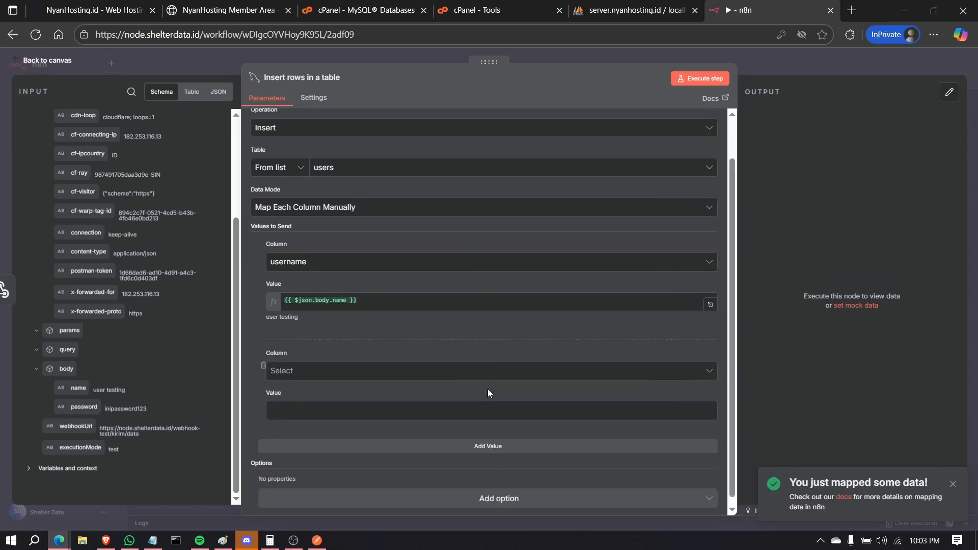
left_click(314, 363)
left_click(311, 451)
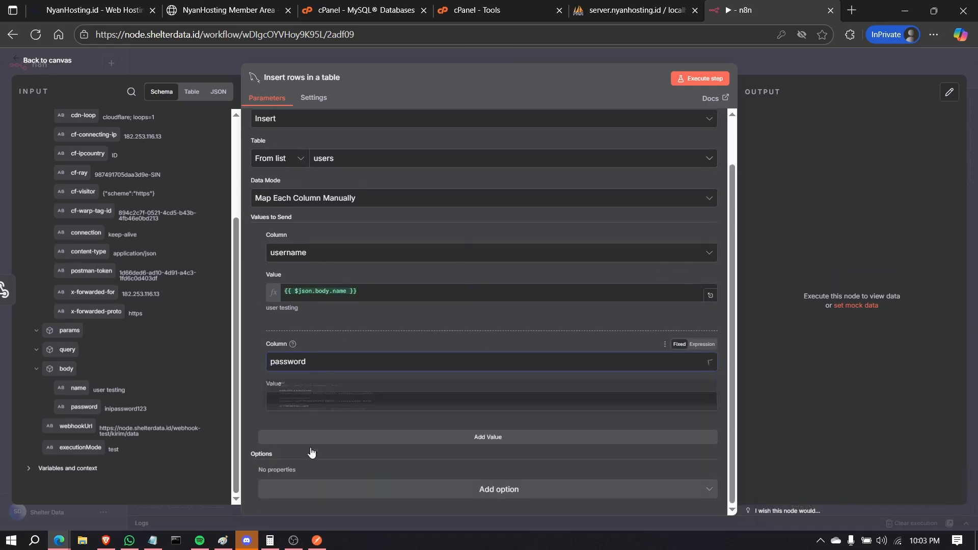
left_click_drag(82, 407, 285, 408)
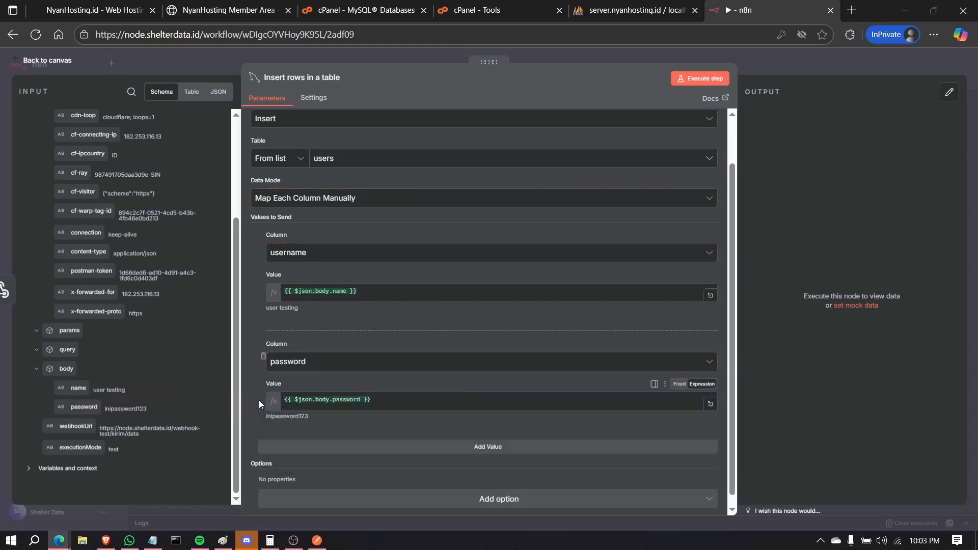
scroll(368, 403, "down", 1)
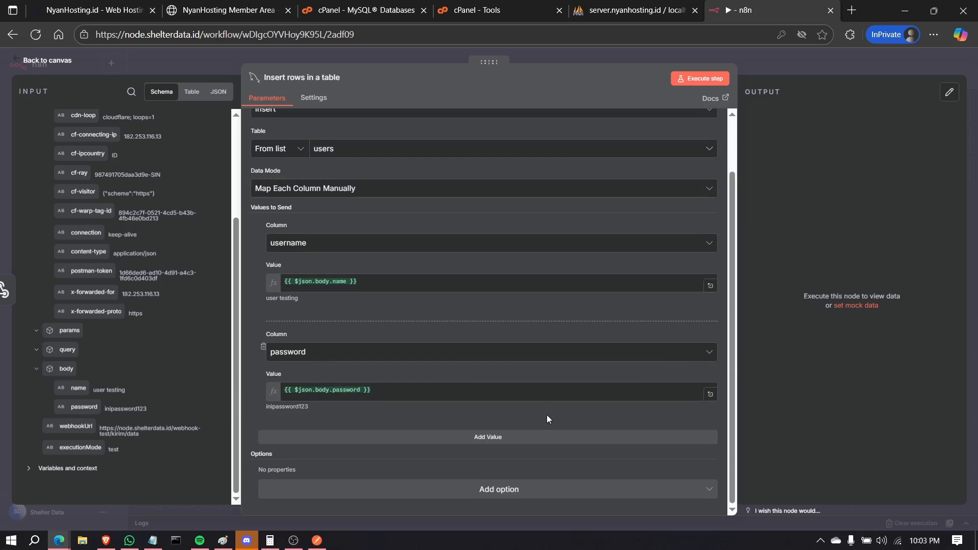
scroll(669, 188, "up", 2)
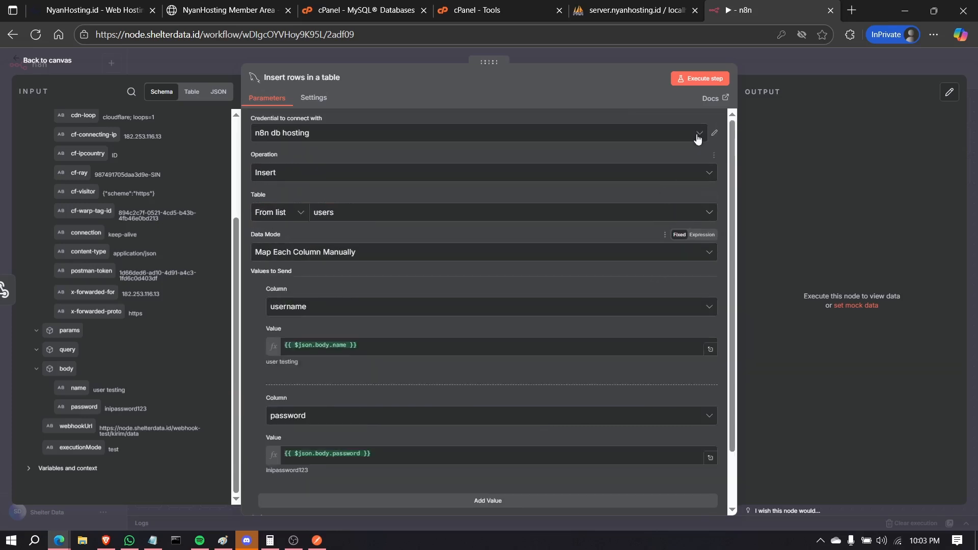
left_click(703, 80)
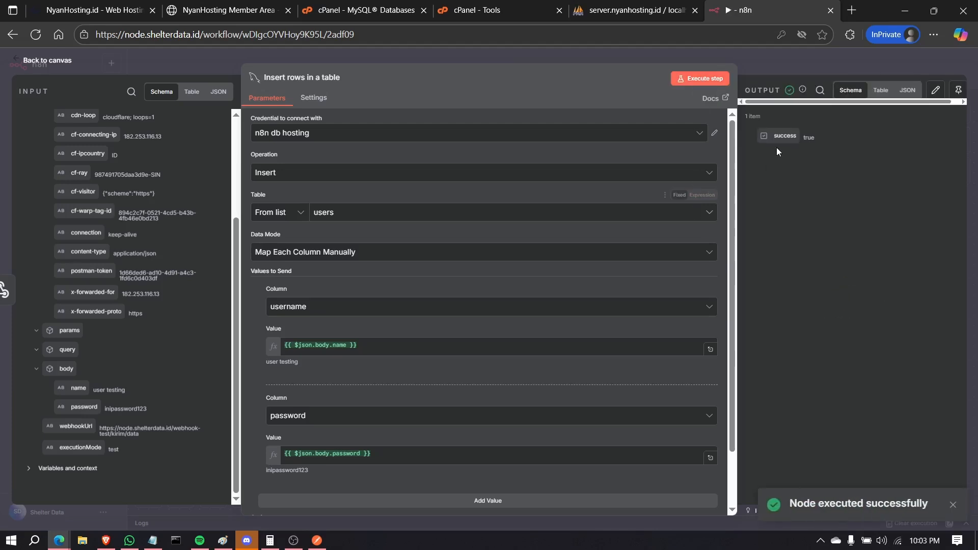
Refresh the users table in phpMyAdmin to see the 'user testing' row, then return to n8n.
left_click(616, 10)
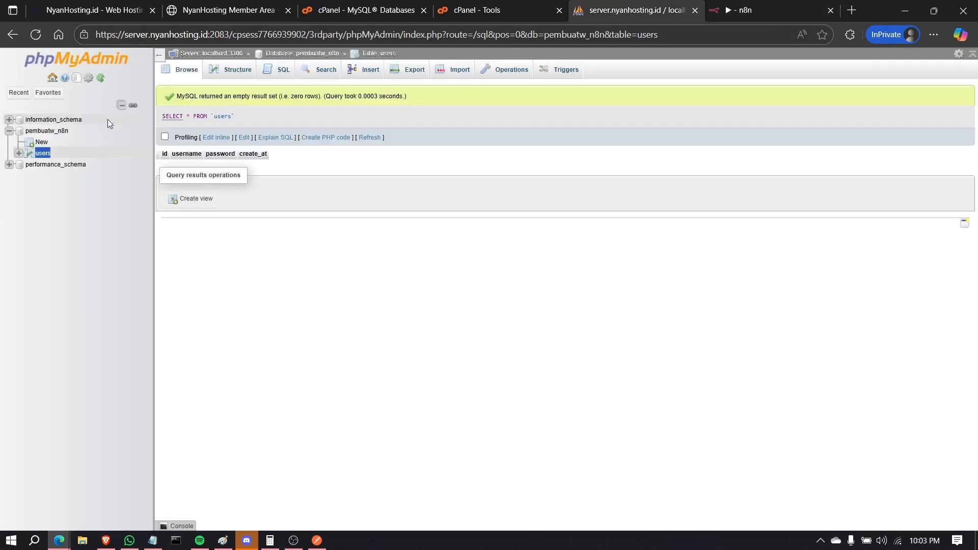
left_click(42, 156)
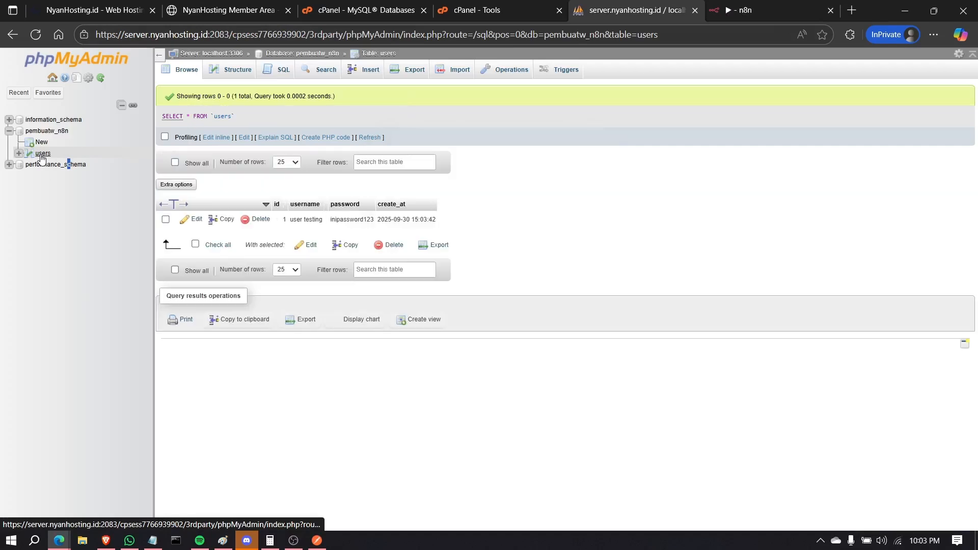
scroll(303, 227, "up", 5)
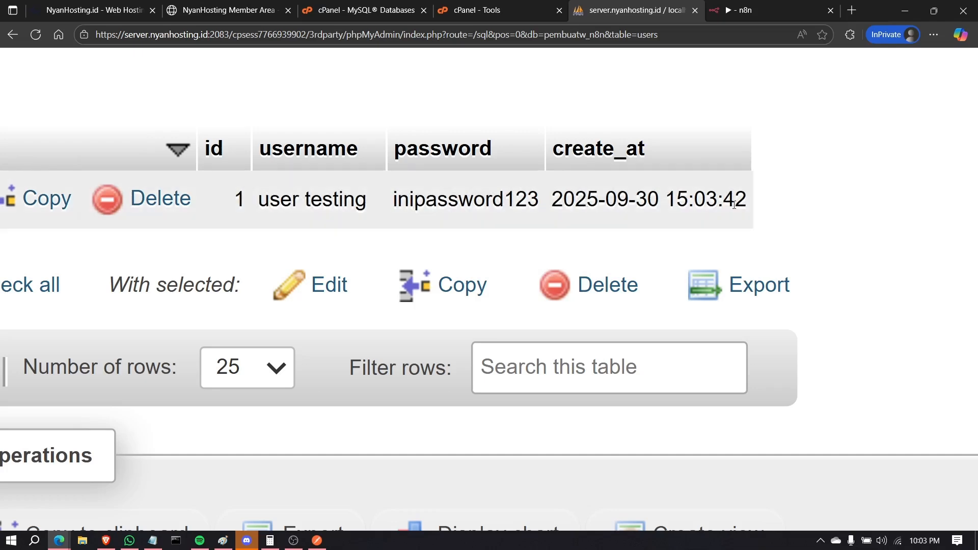
scroll(734, 204, "down", 5)
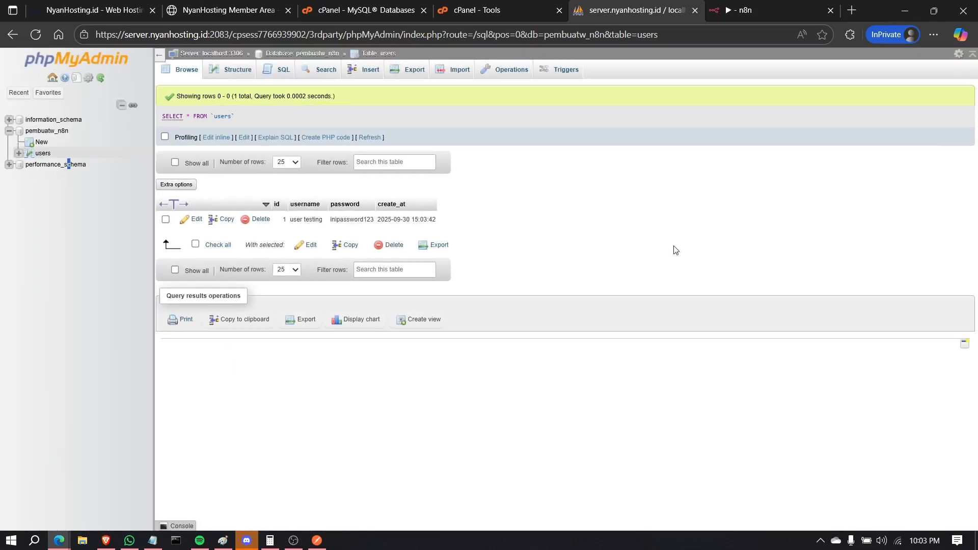
left_click(739, 22)
Close the node panel, review Postman's 'Workflow was started' response, and return to the n8n editor.
left_click(335, 55)
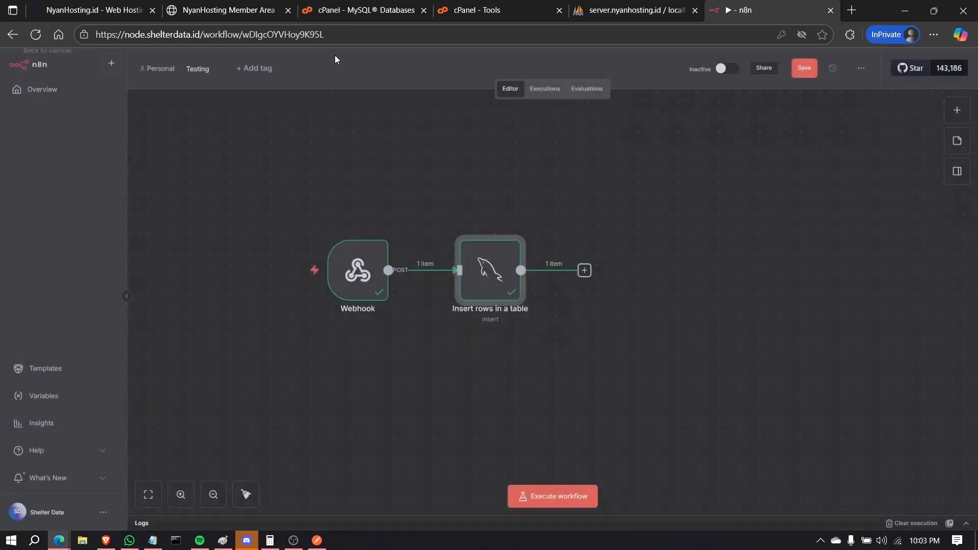
left_click(316, 540)
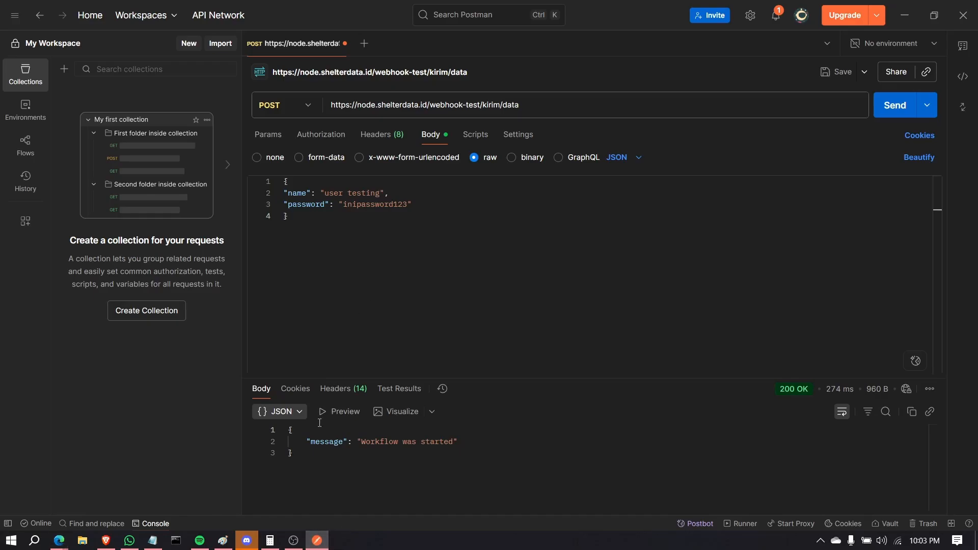
left_click(321, 463)
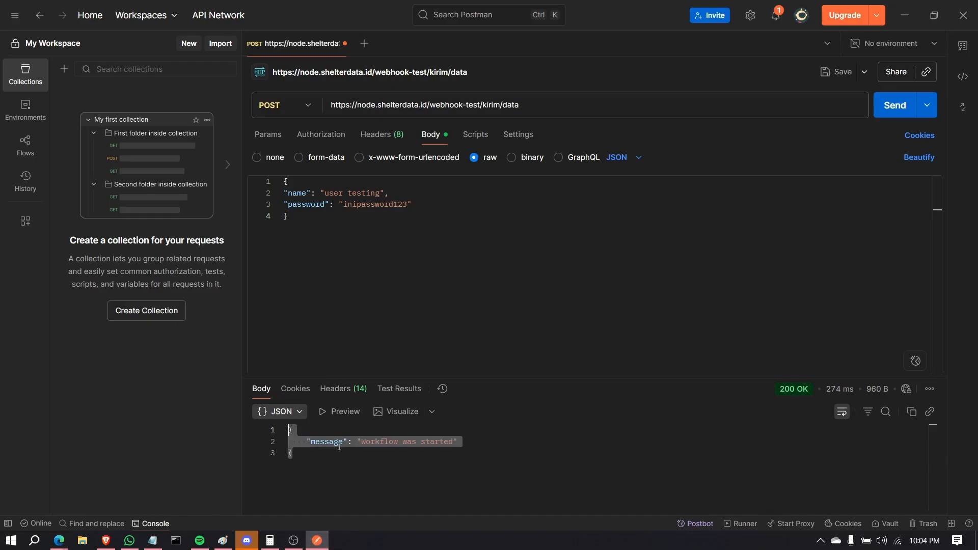
left_click(331, 243)
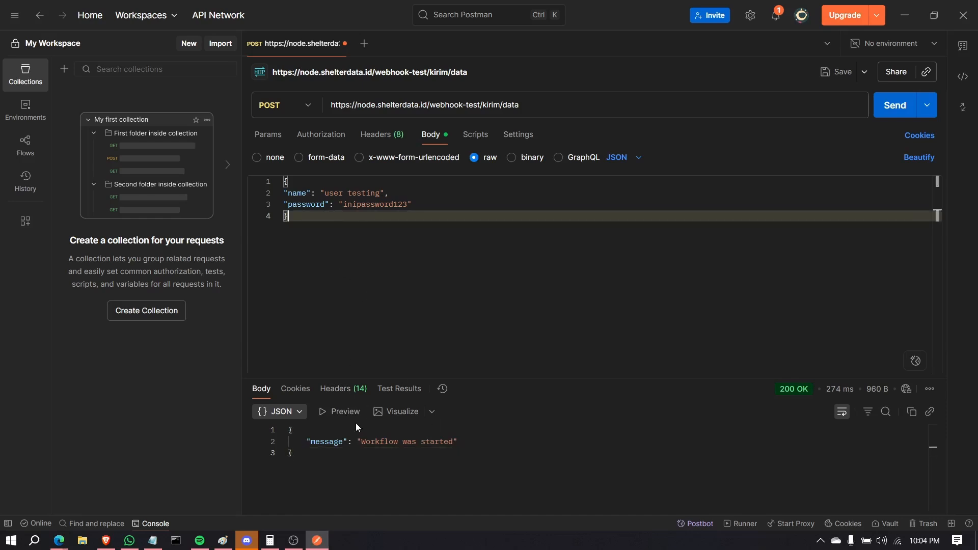
key("alt+Tab")
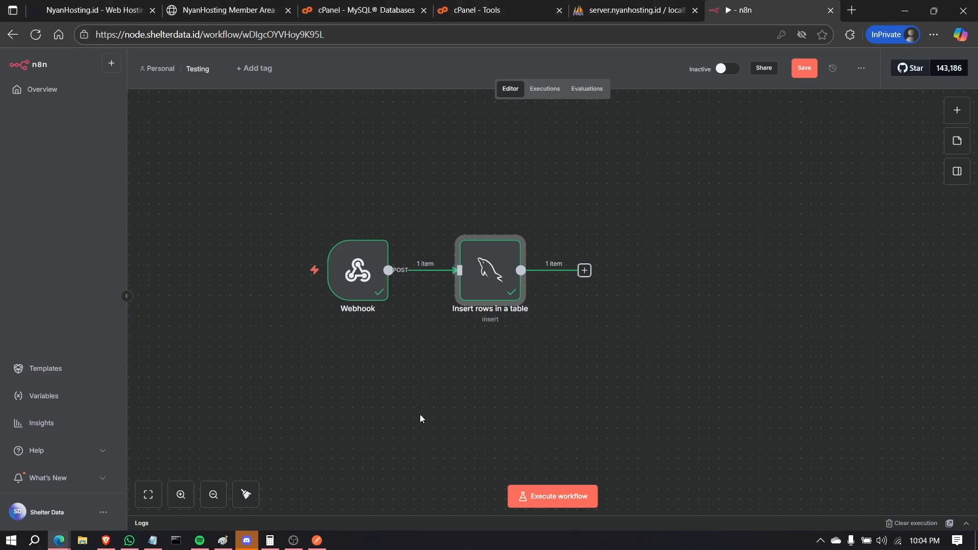
Add a Respond to Webhook node after the Insert rows step.
left_click(585, 271)
type("webh")
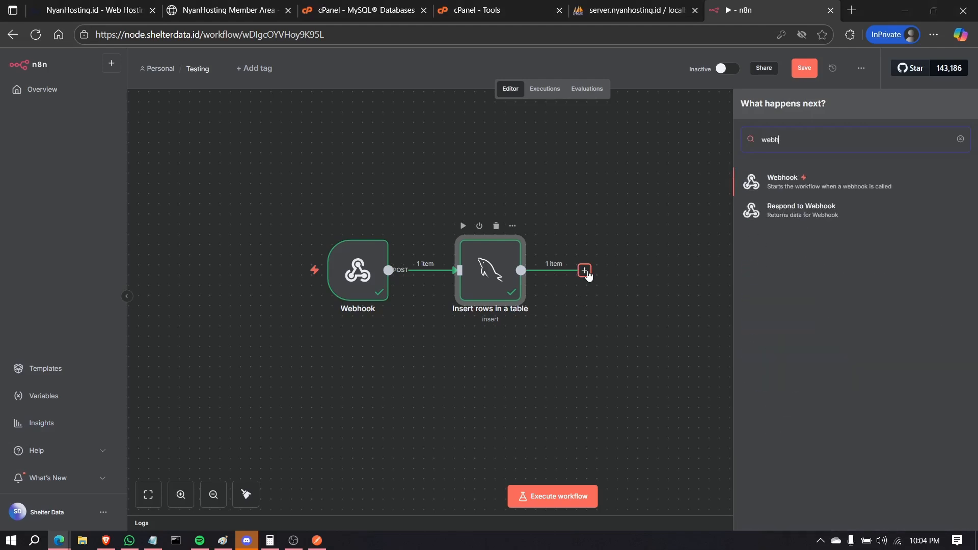
left_click(811, 213)
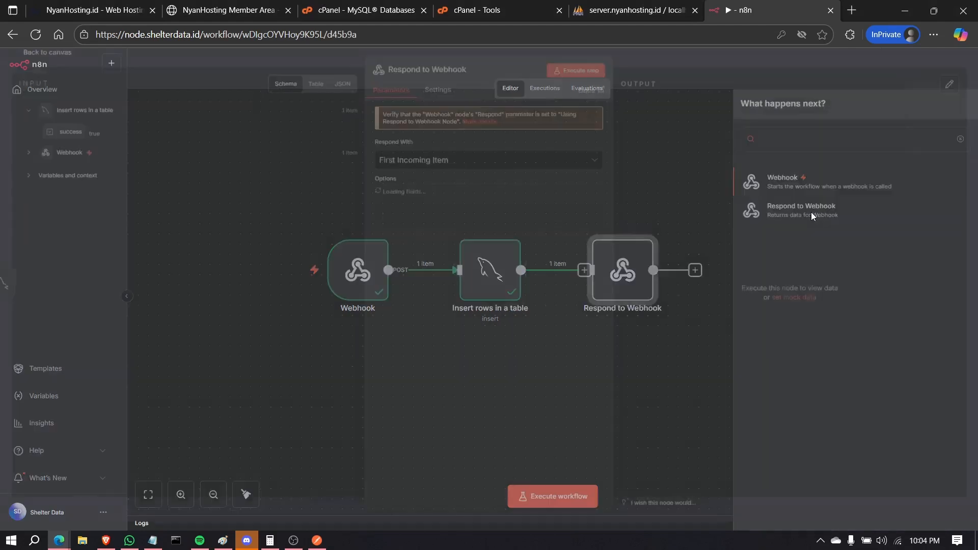
Make it respond with JSON {"message": "user successfully created"}.
left_click(451, 170)
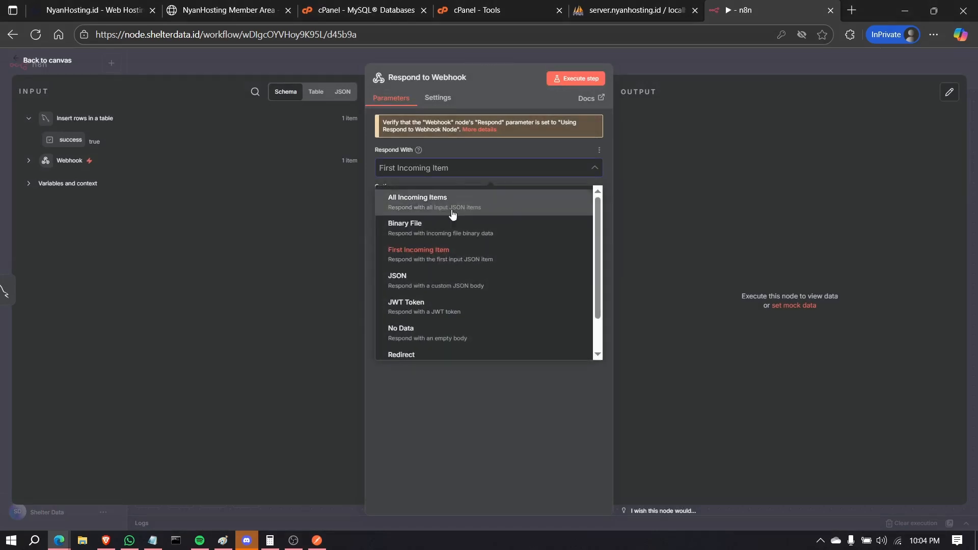
left_click(451, 279)
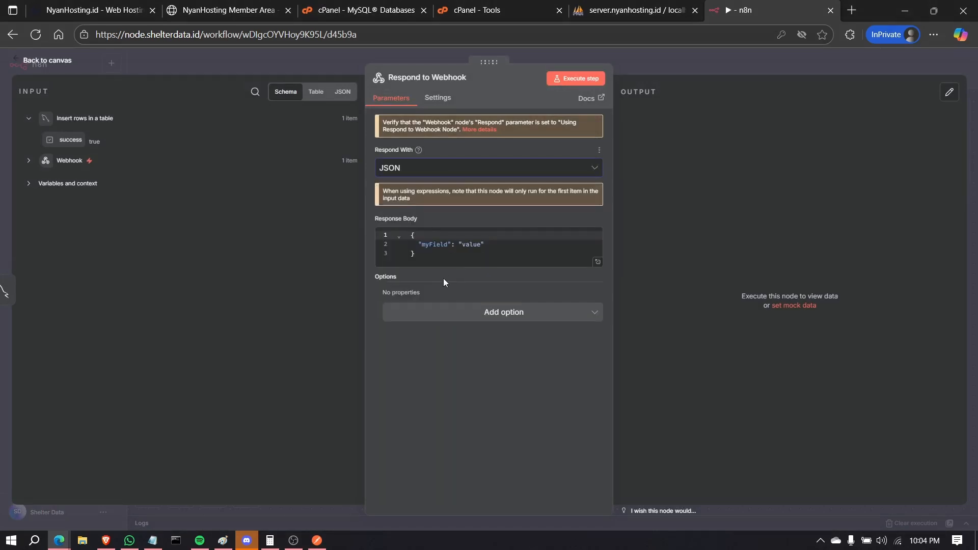
double_click(434, 244)
type("messa")
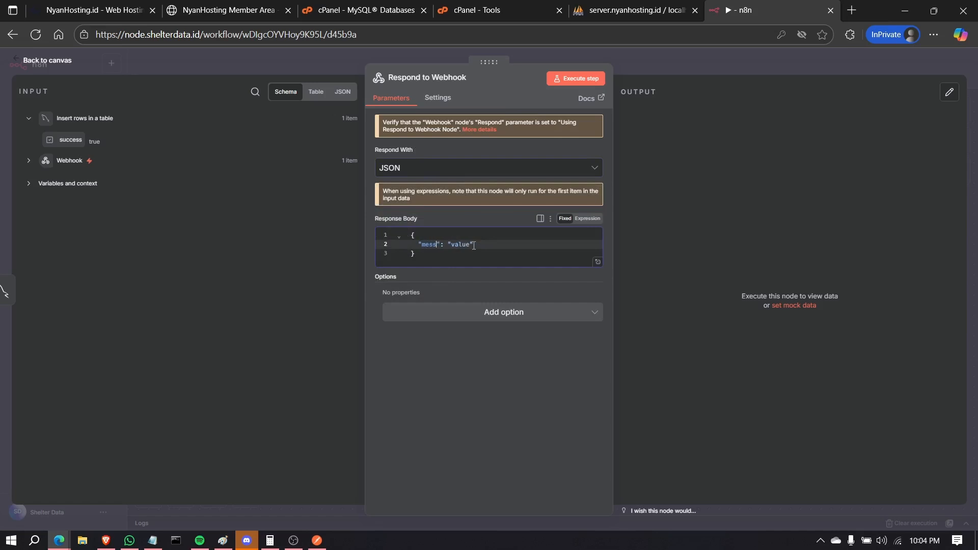
type("ge")
double_click(474, 245)
type("user successfully created")
key("ctrl+a")
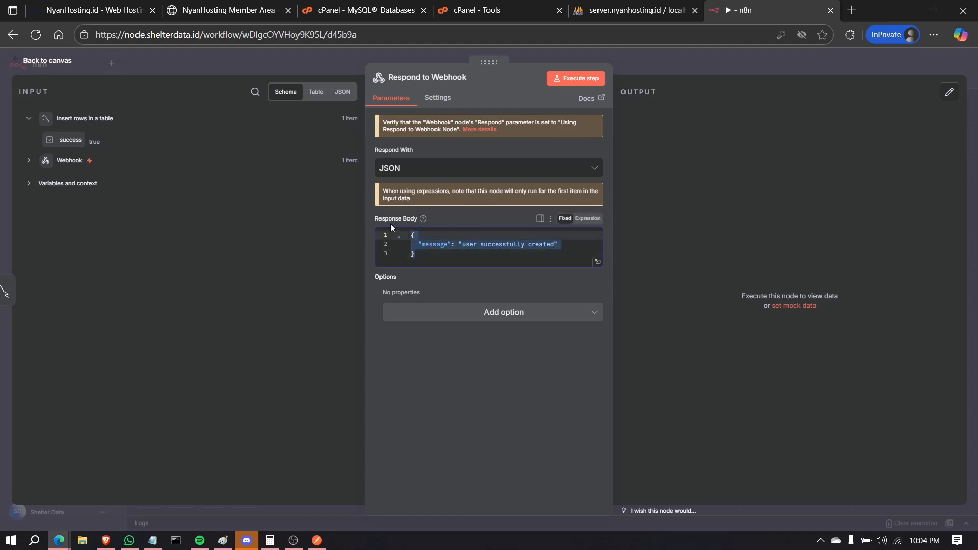
left_click(326, 77)
Set the Webhook trigger to respond using the 'Respond to Webhook' node.
left_click(357, 261)
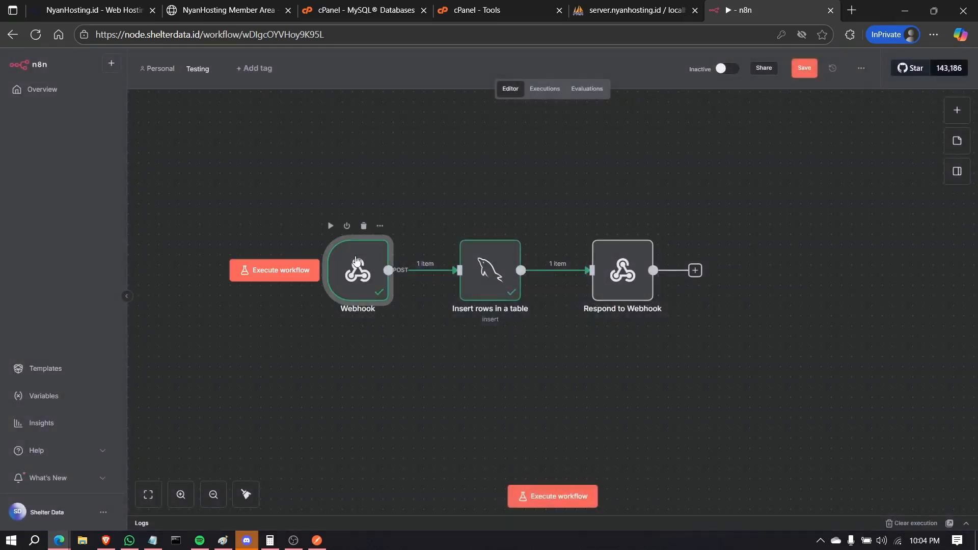
double_click(356, 261)
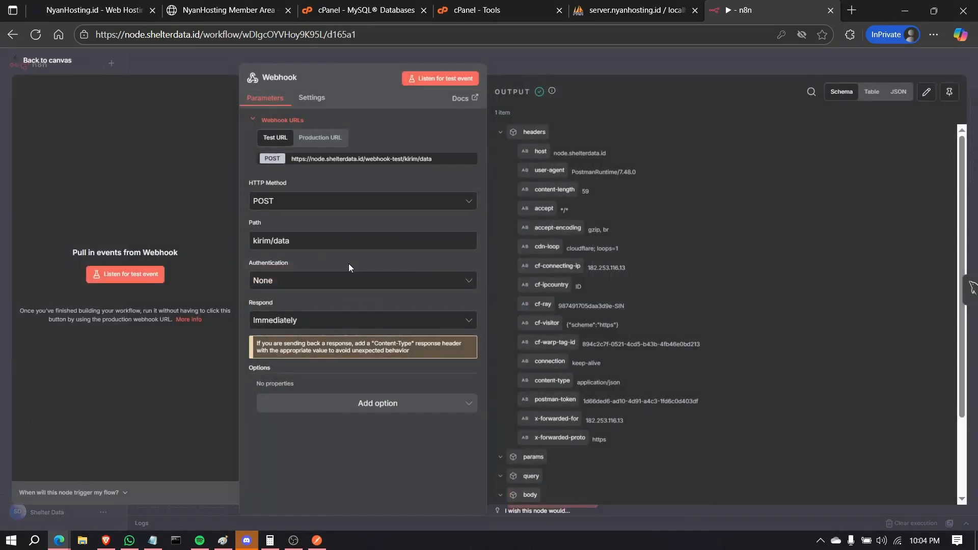
left_click(275, 321)
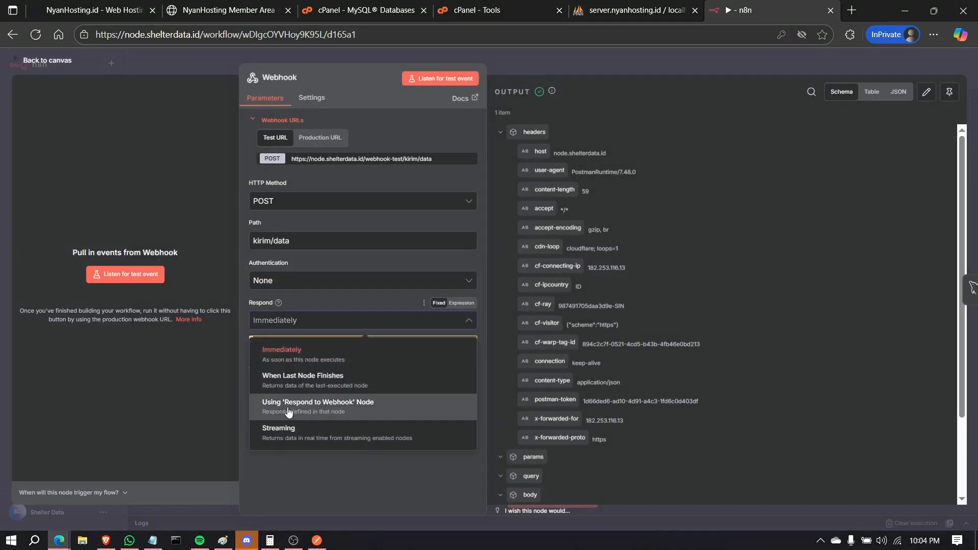
left_click(334, 413)
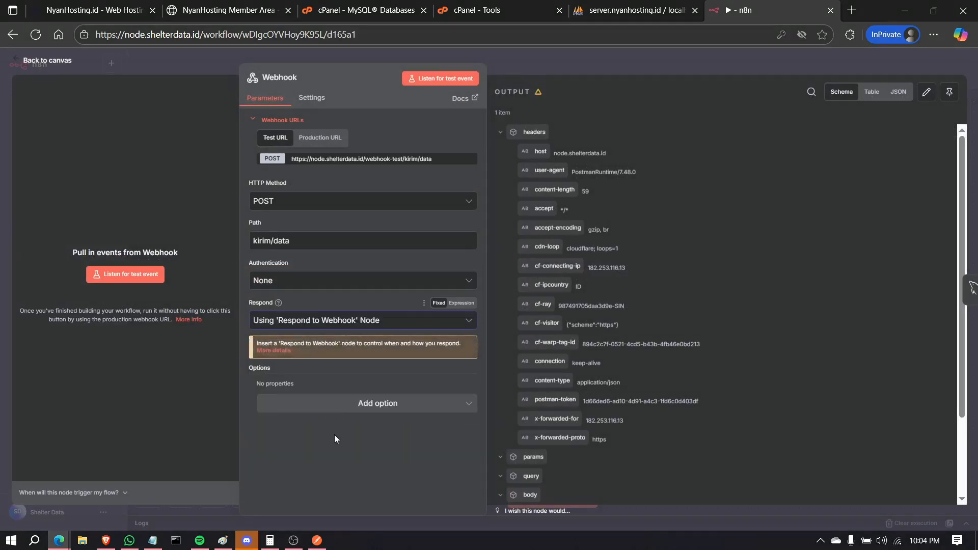
left_click(214, 61)
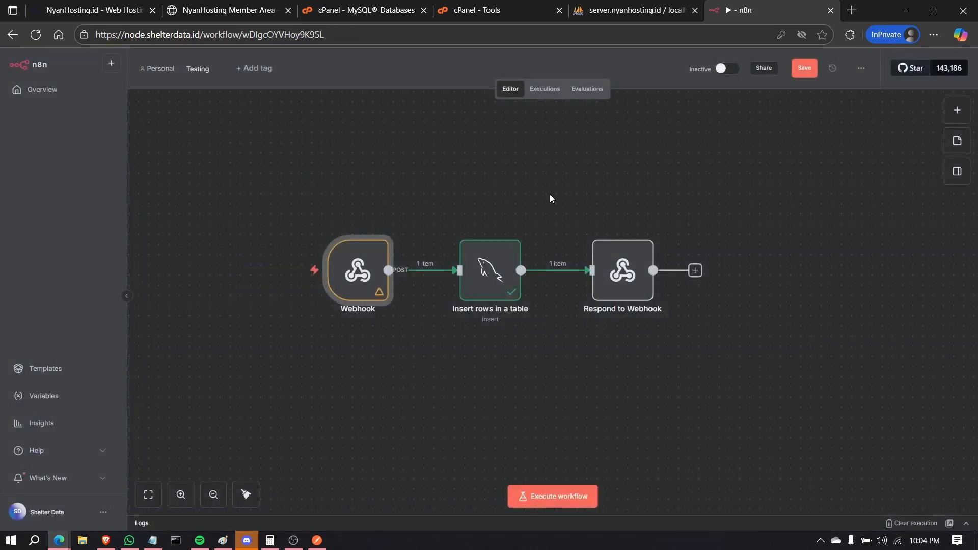
Save the workflow and execute it so it waits for a test call.
left_click(804, 69)
mouse_move(359, 278)
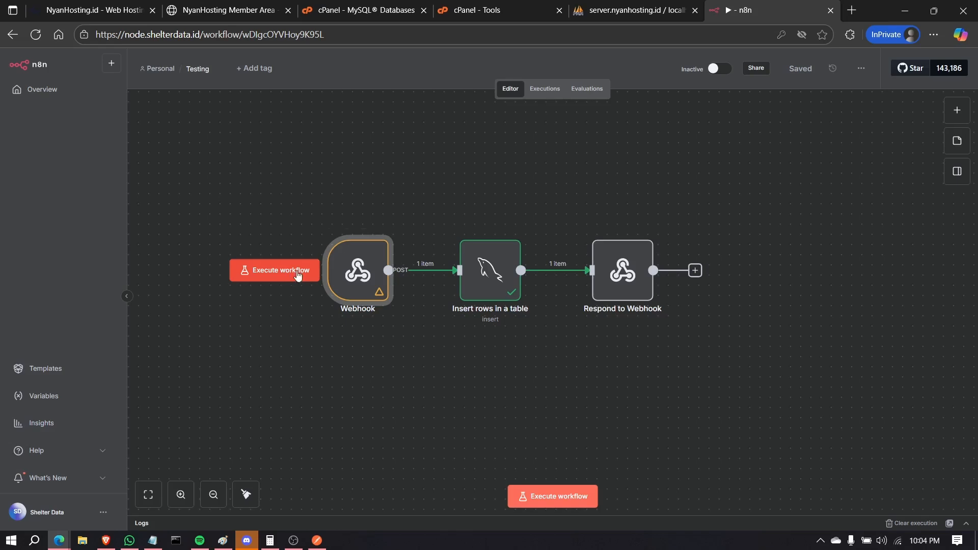
double_click(361, 274)
left_click(196, 54)
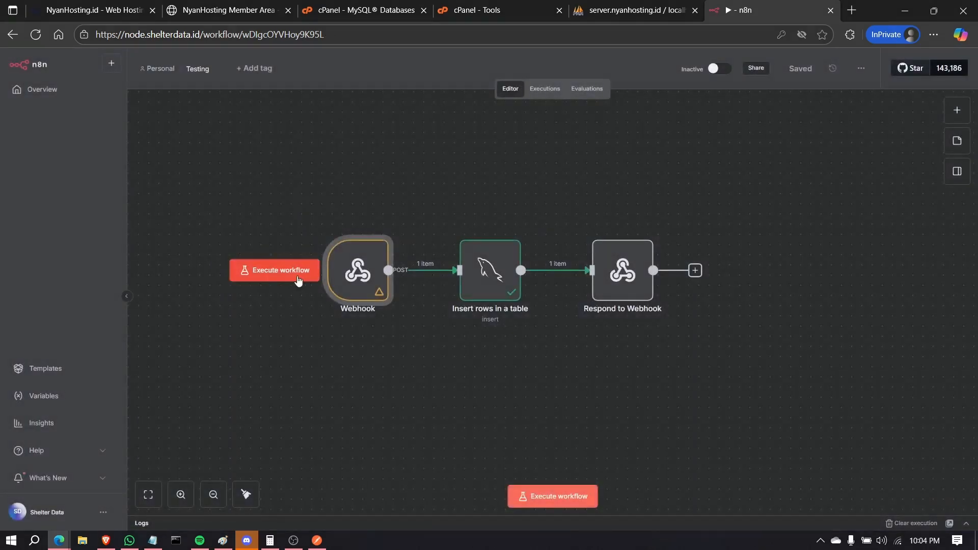
left_click(268, 272)
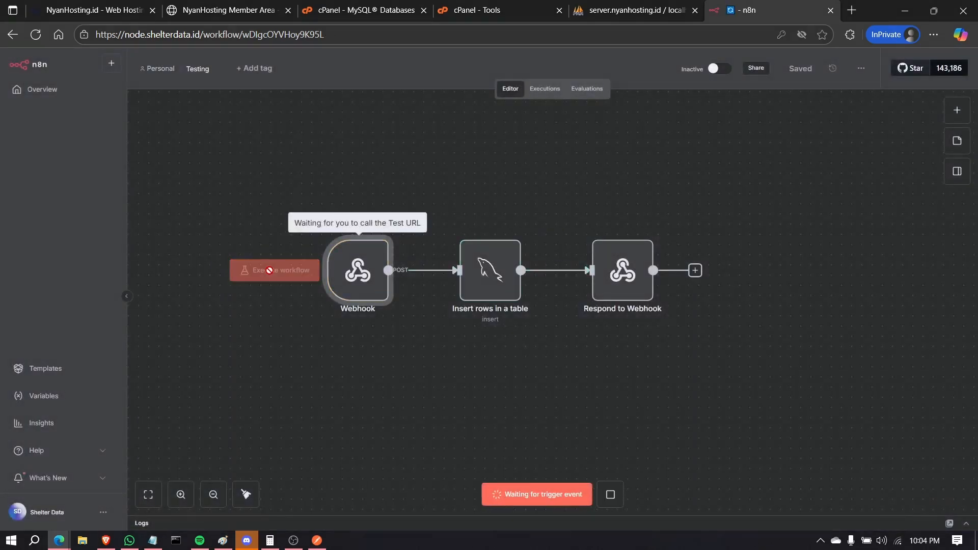
In Postman's JSON body, change the name to 'admin' and enter a new password.
left_click(317, 540)
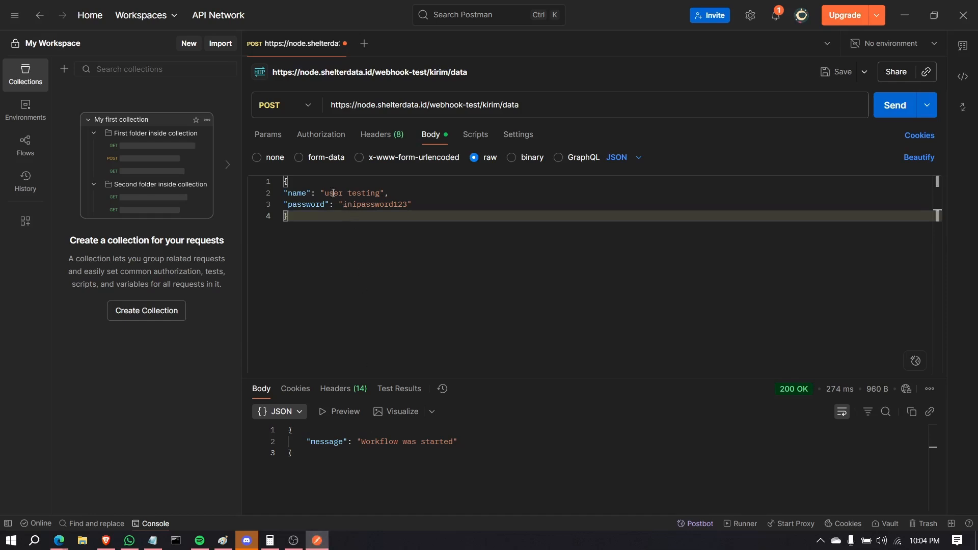
left_click_drag(380, 193, 327, 194)
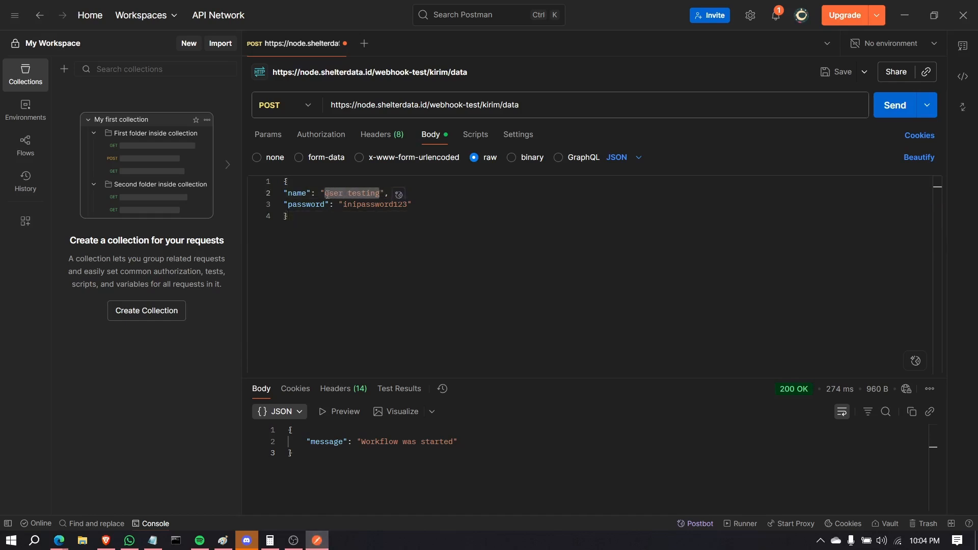
type("admi")
double_click(371, 205)
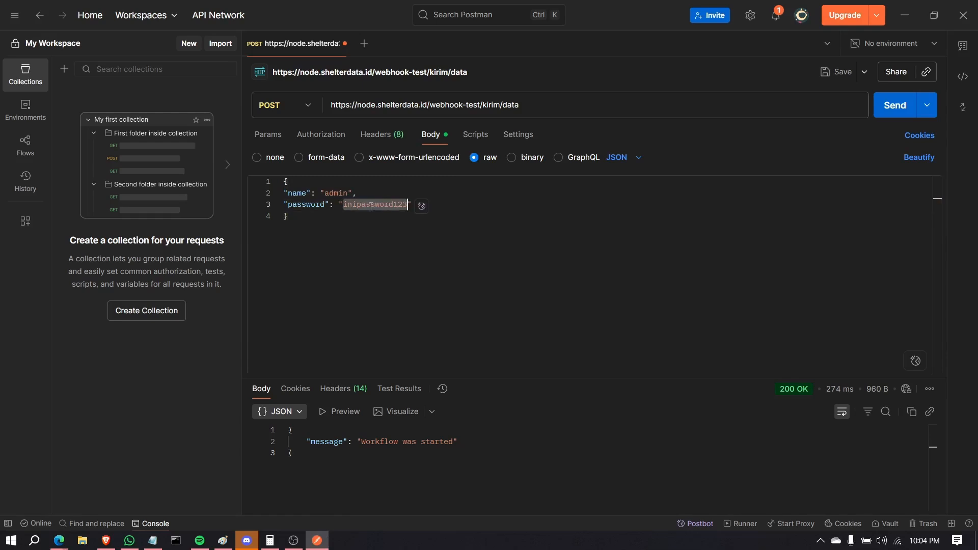
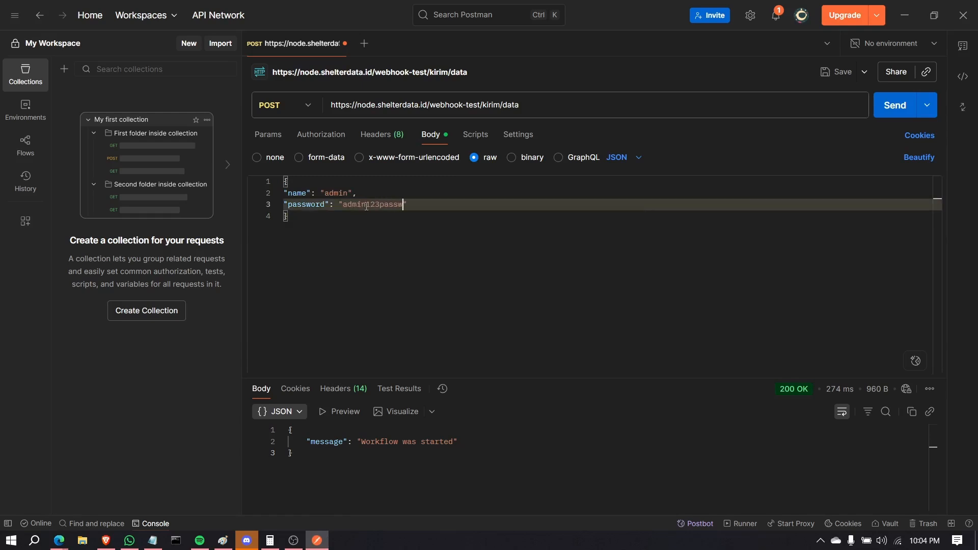
Send the POST and confirm the 'user successfully created' response.
key("alt+Tab")
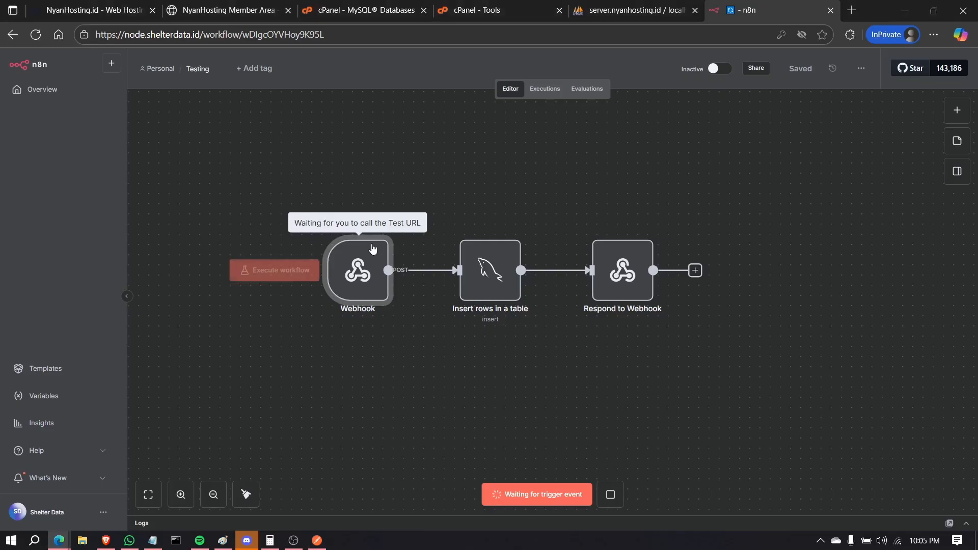
key("alt+Tab")
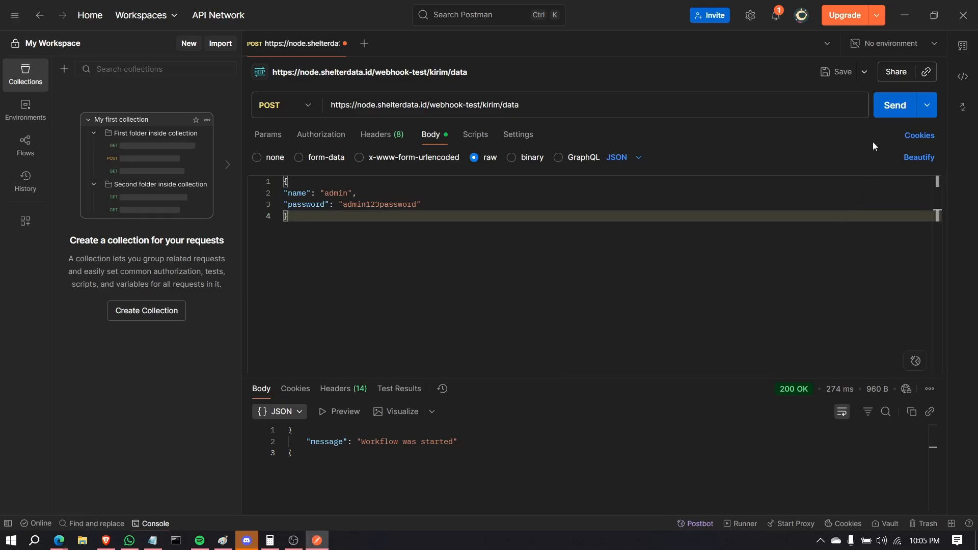
left_click(894, 109)
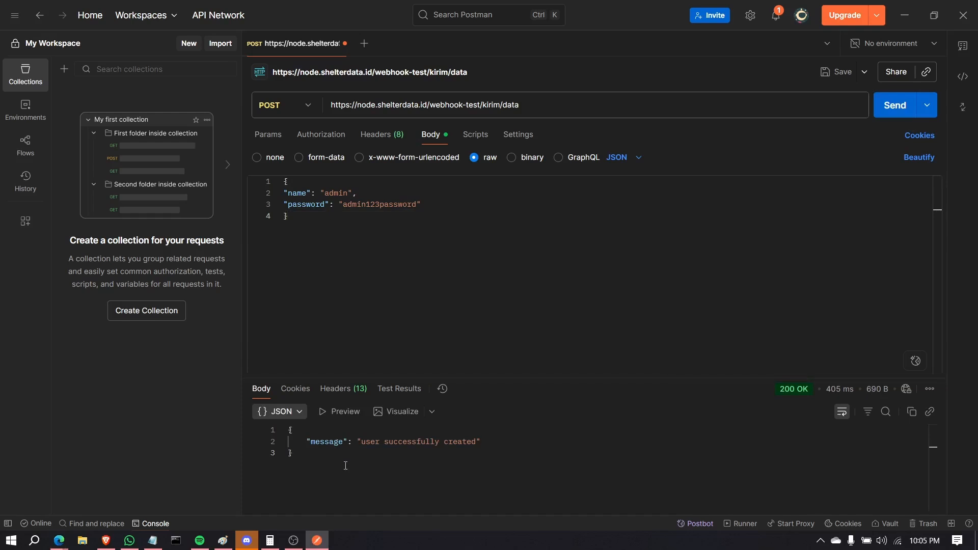
left_click_drag(310, 479, 259, 428)
left_click(378, 451)
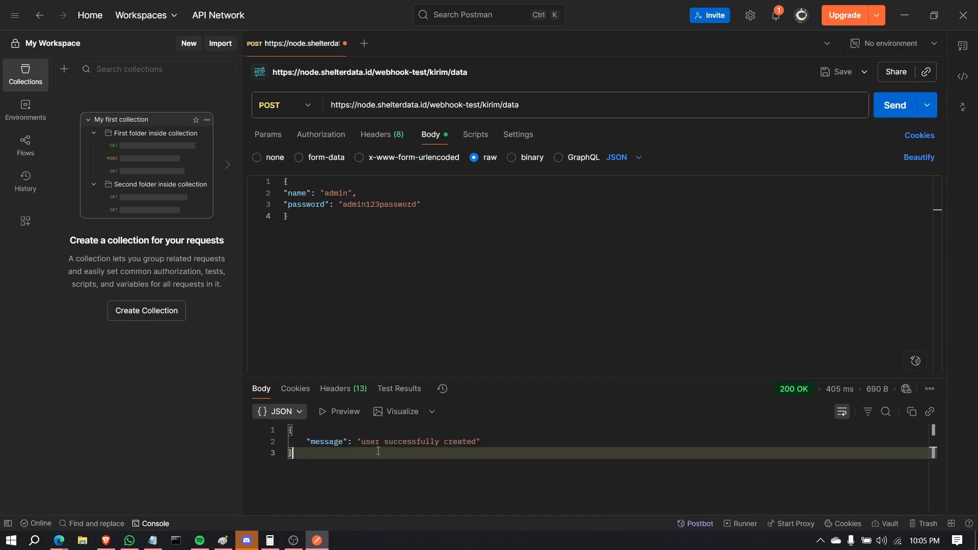
key("alt+Tab")
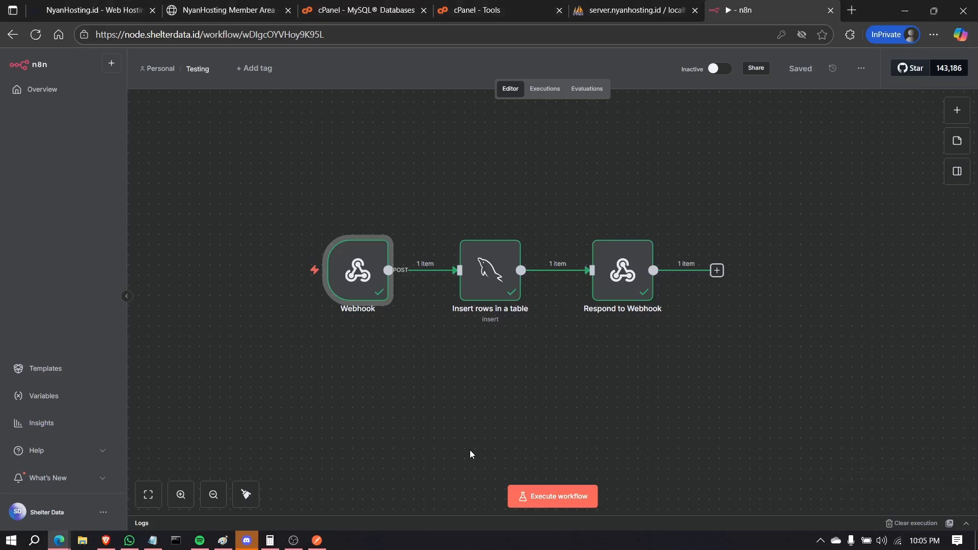
left_click(629, 10)
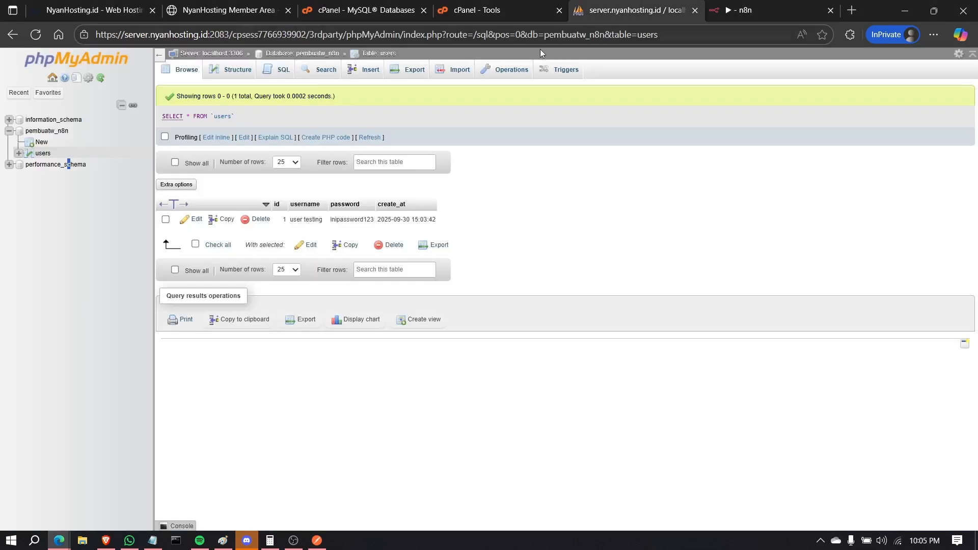
left_click(42, 153)
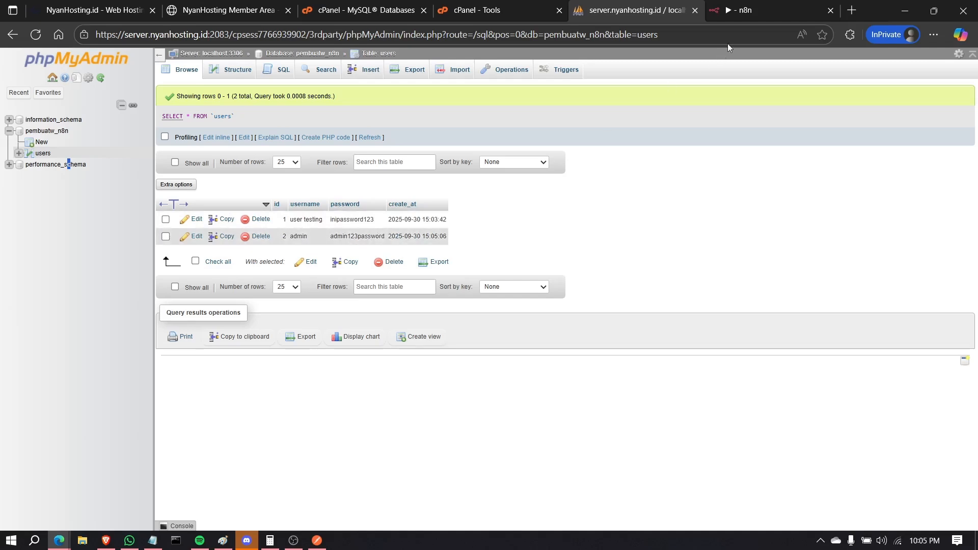
left_click(737, 16)
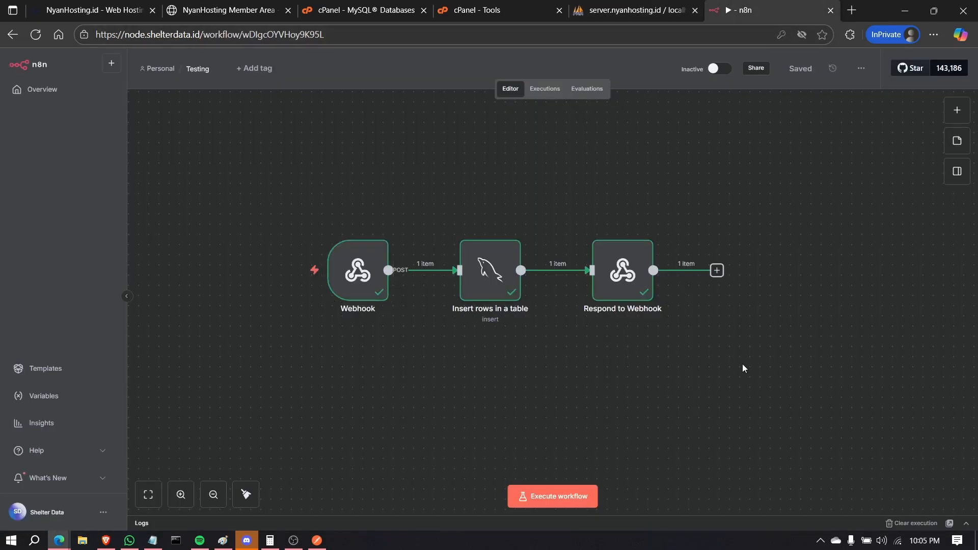